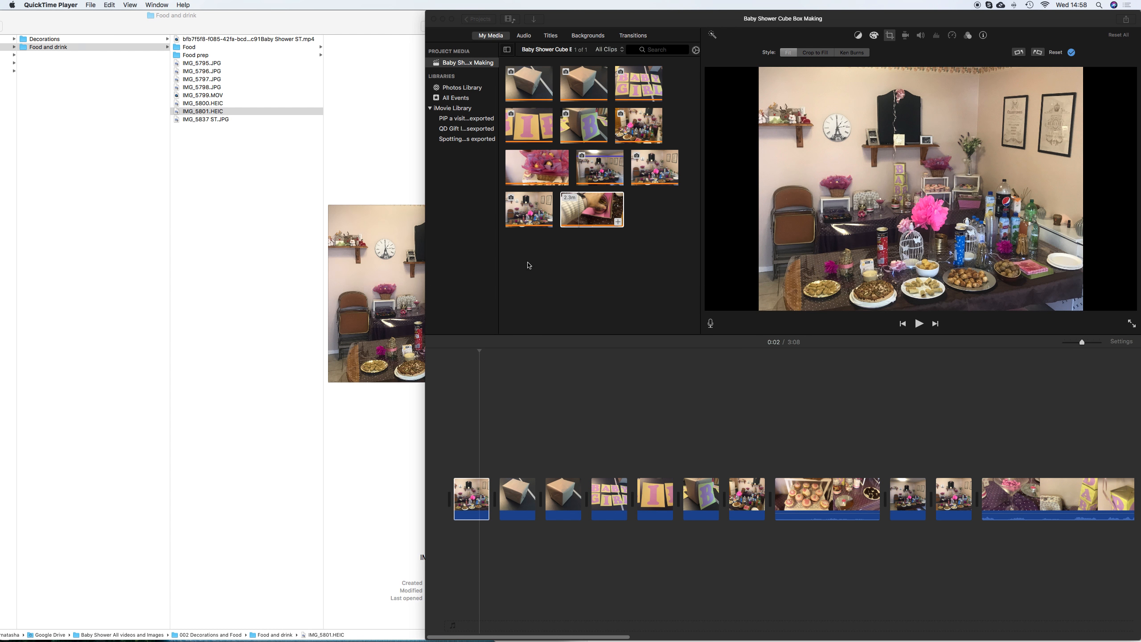
# Browse to the 001 Prep folder and open the 2017 11 11 Baby Shower box making subfolder
pyautogui.hscroll(-5, 161, 56)
pyautogui.click(125, 46)
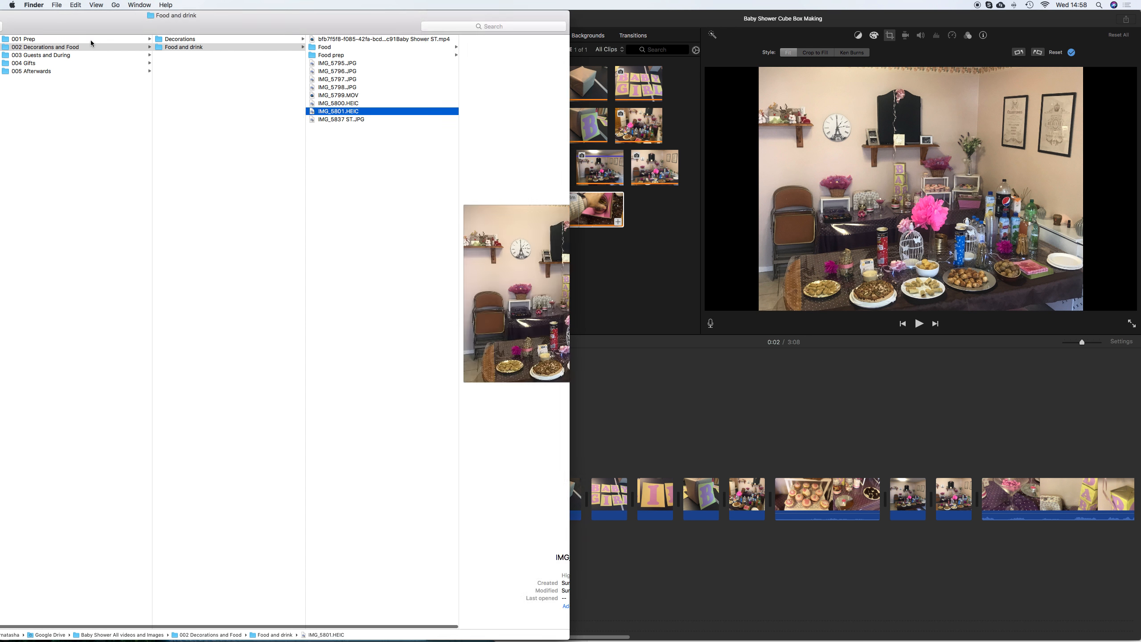
pyautogui.click(89, 39)
pyautogui.click(233, 40)
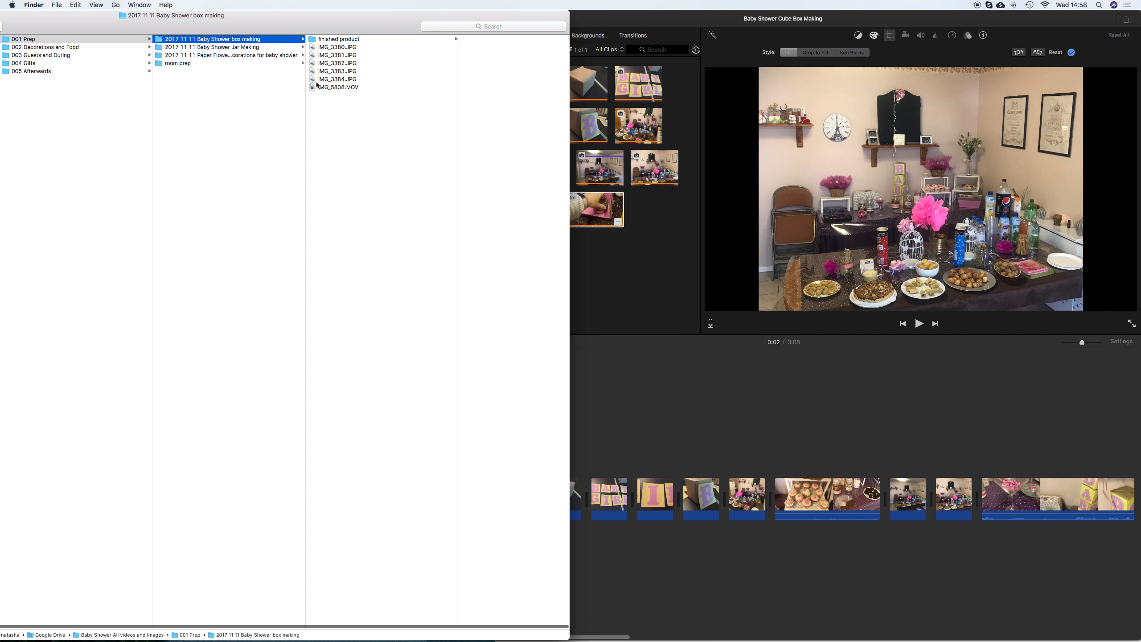
# Switch to iMovie and widen its window to fill the whole screen
pyautogui.click(632, 293)
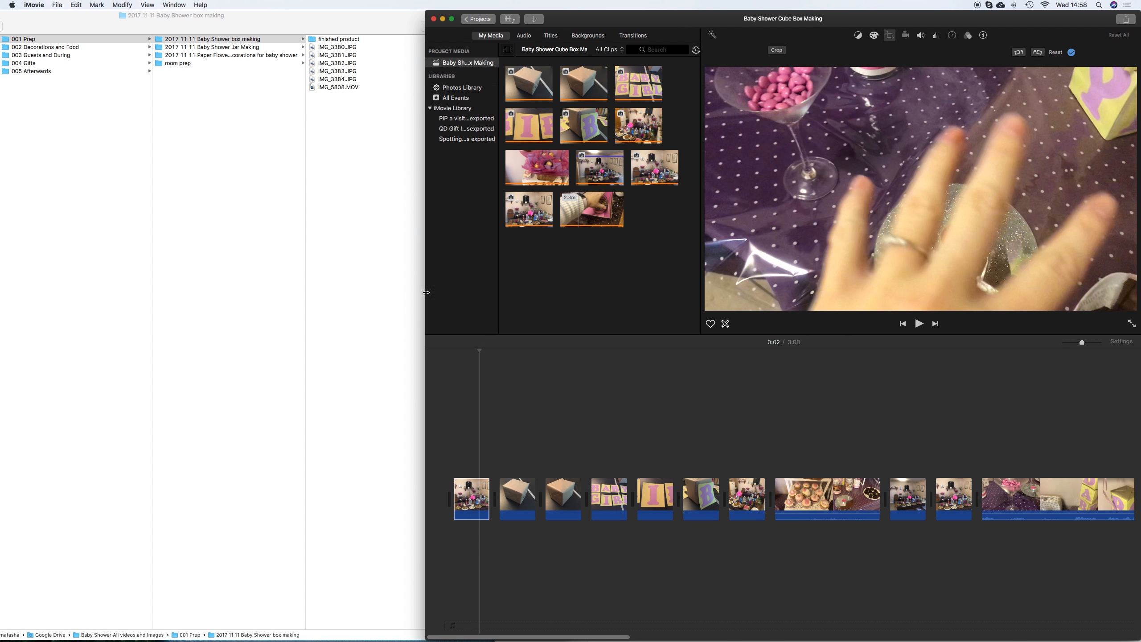
pyautogui.moveTo(426, 292); pyautogui.dragTo(5, 247)
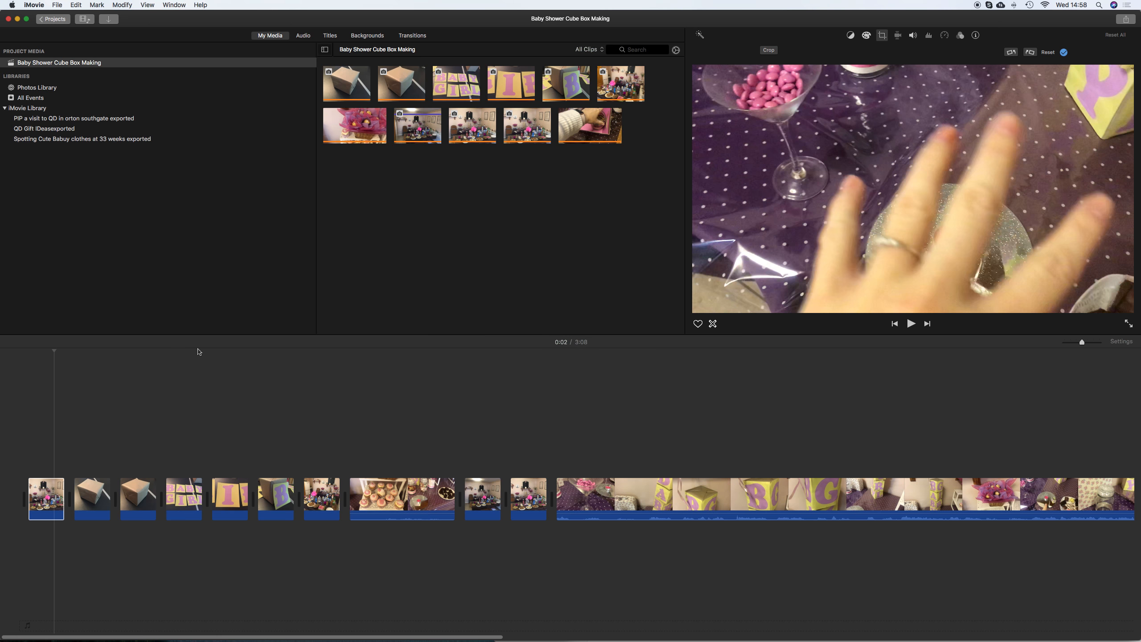
# Play back the project timeline from the beginning to review it
pyautogui.click(199, 358)
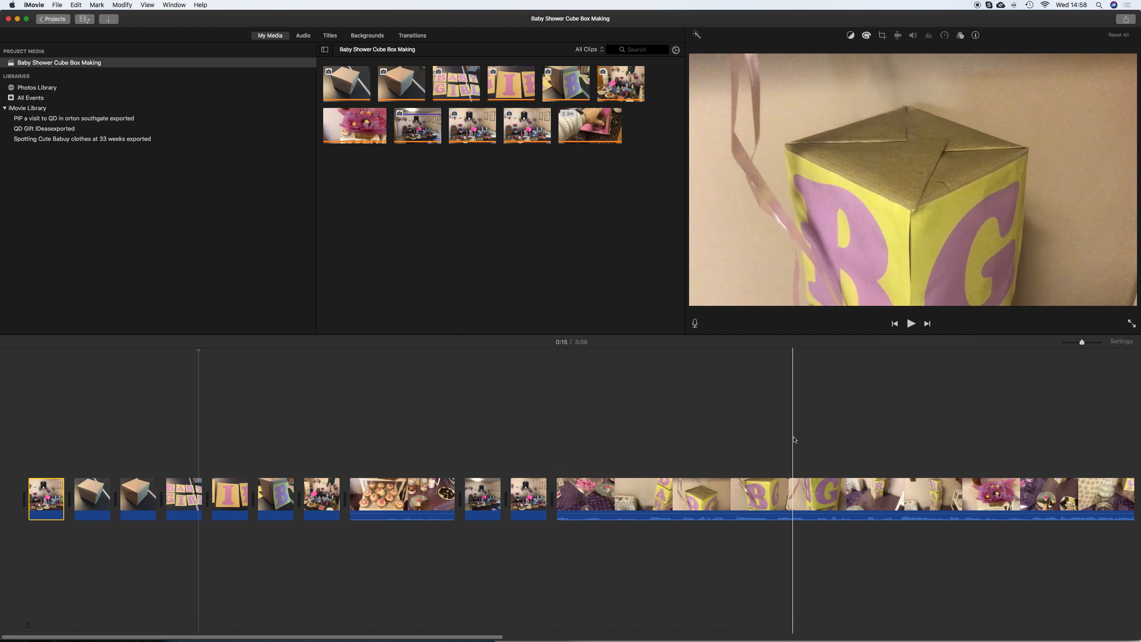
pyautogui.hscroll(15, 795, 439)
pyautogui.hscroll(-15, 795, 440)
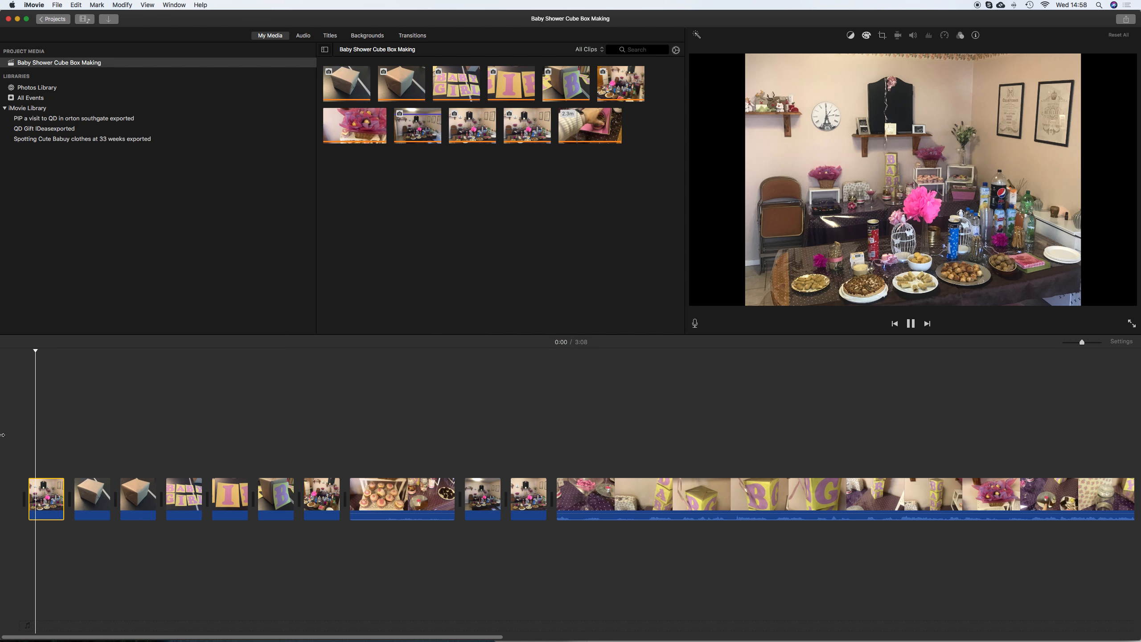
pyautogui.press('XF86AudioRaiseVolume')
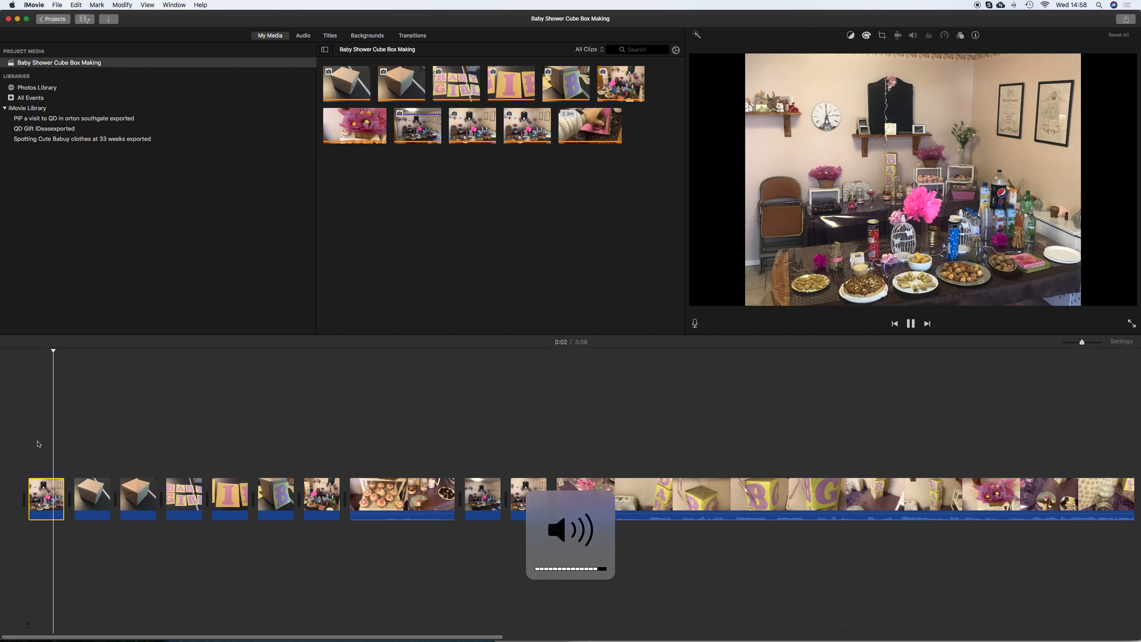
pyautogui.press('space')
# Trim the start of the long final video clip in the timeline and replay it
pyautogui.click(393, 513)
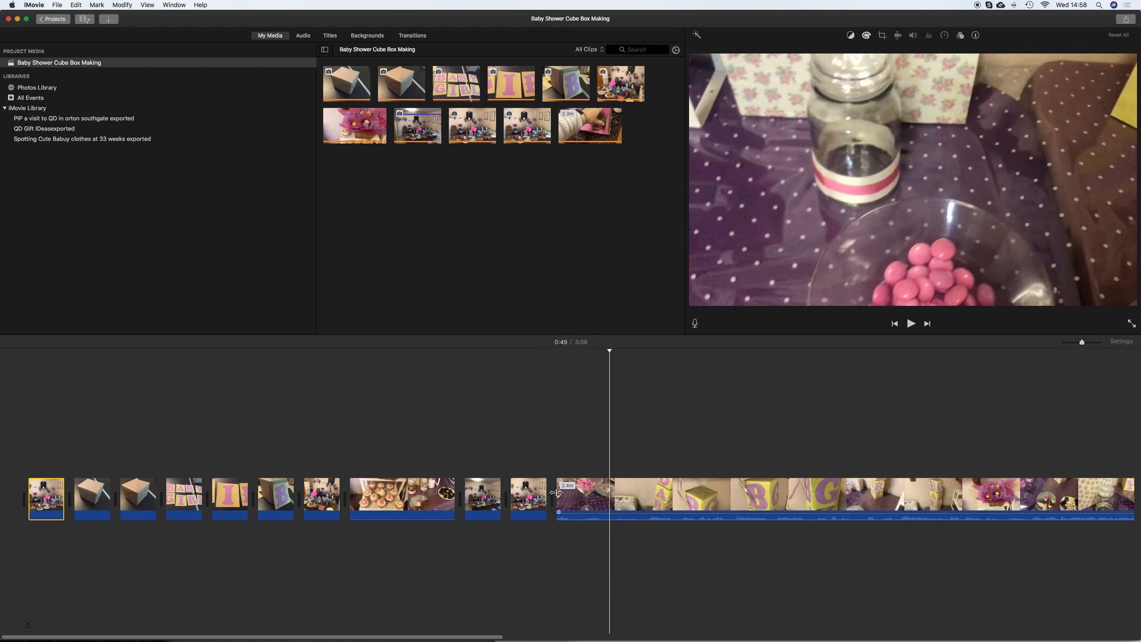
pyautogui.press('space')
pyautogui.moveTo(556, 494); pyautogui.dragTo(635, 497)
pyautogui.press('space')
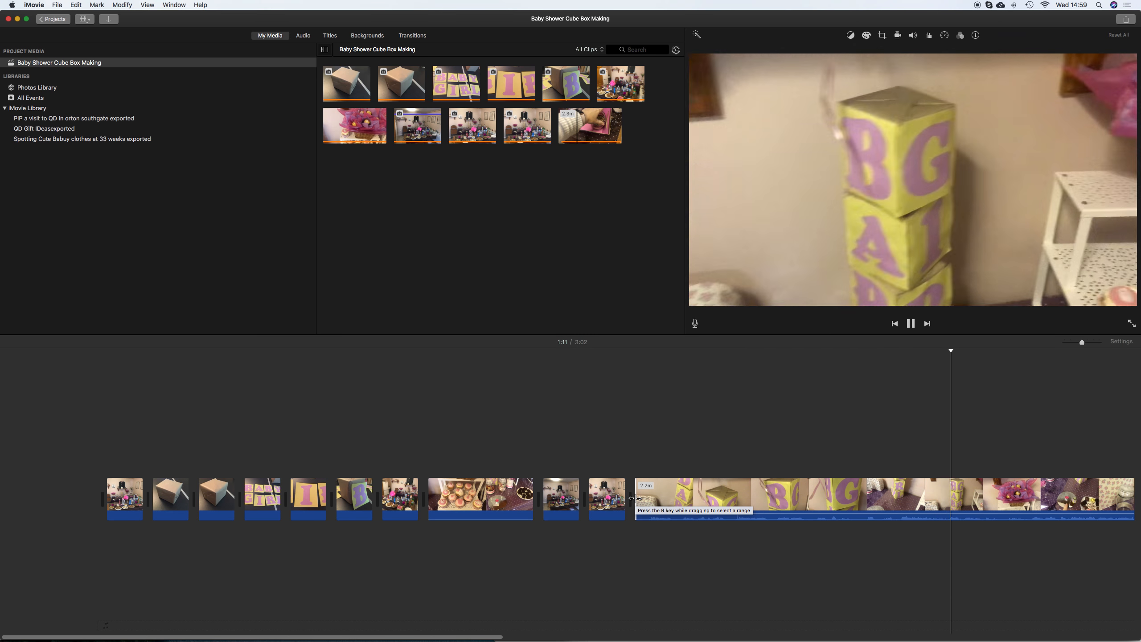
# Split the long final clip at about 1:10 where the stacked baby blocks are shown
pyautogui.click(893, 486)
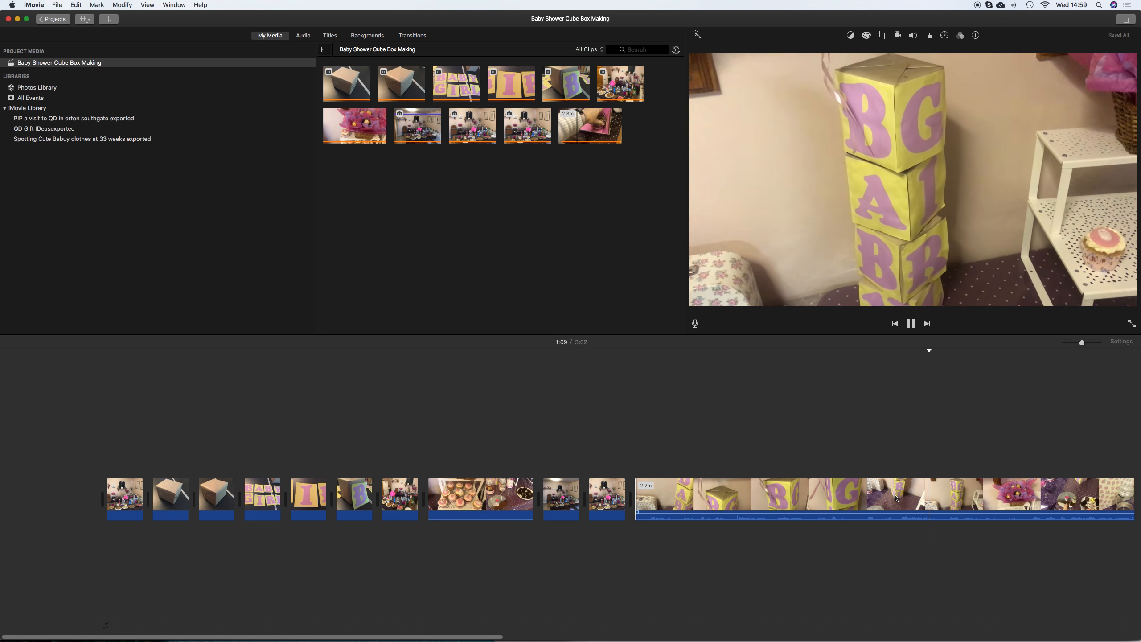
pyautogui.hscroll(5, 895, 497)
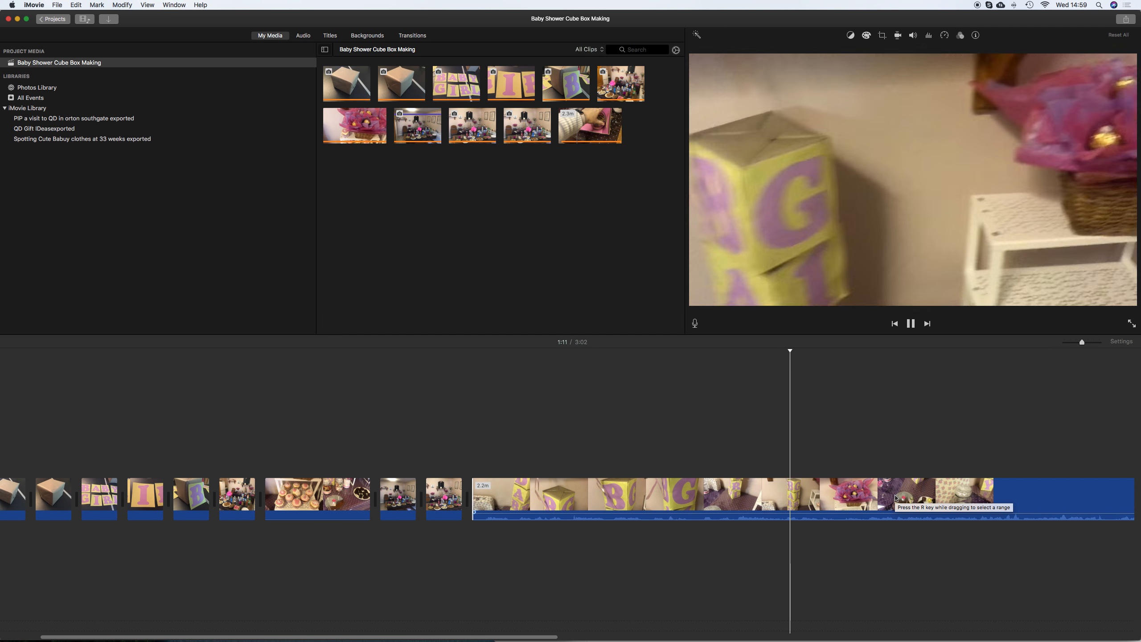
pyautogui.click(784, 502)
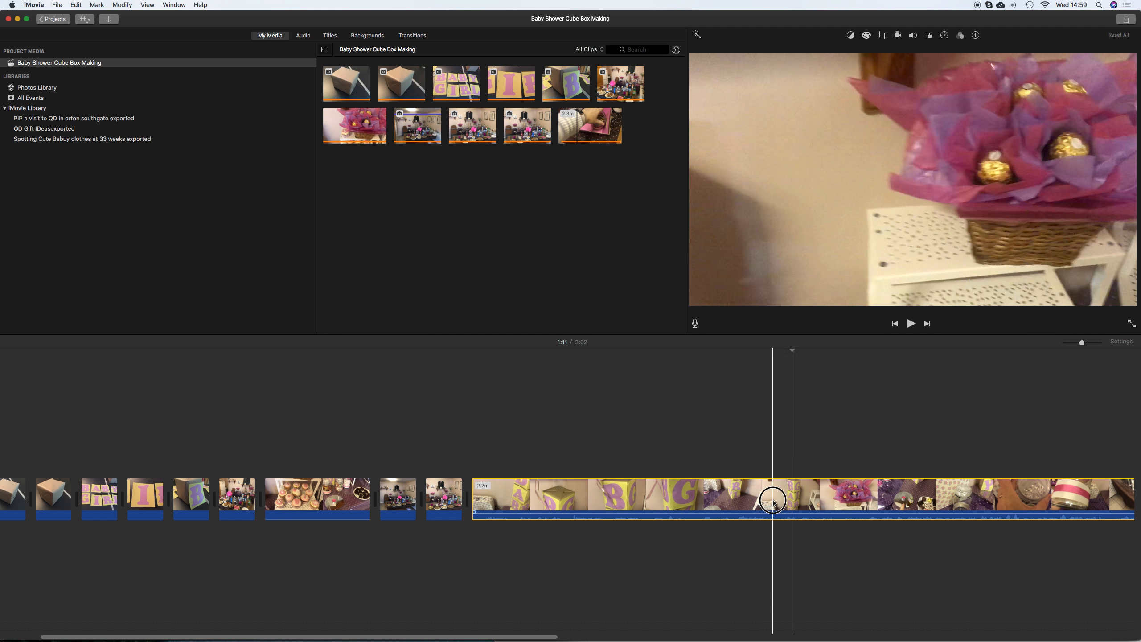
pyautogui.click(773, 500)
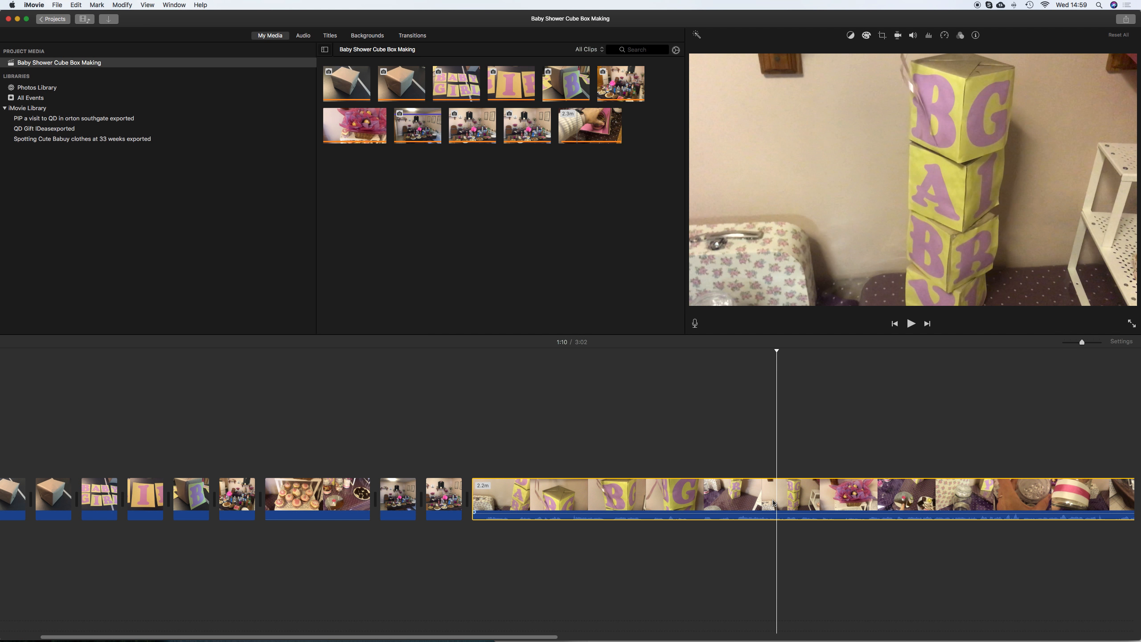
pyautogui.press('super+b')
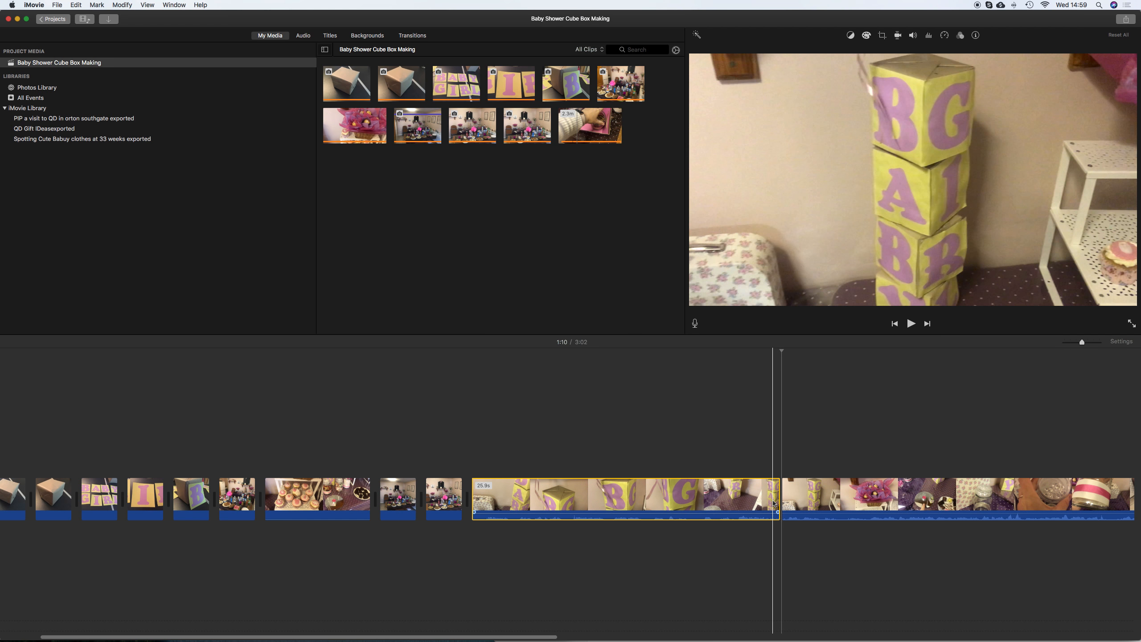
# Delete the second half of the split clip from the end of the timeline
pyautogui.click(798, 500)
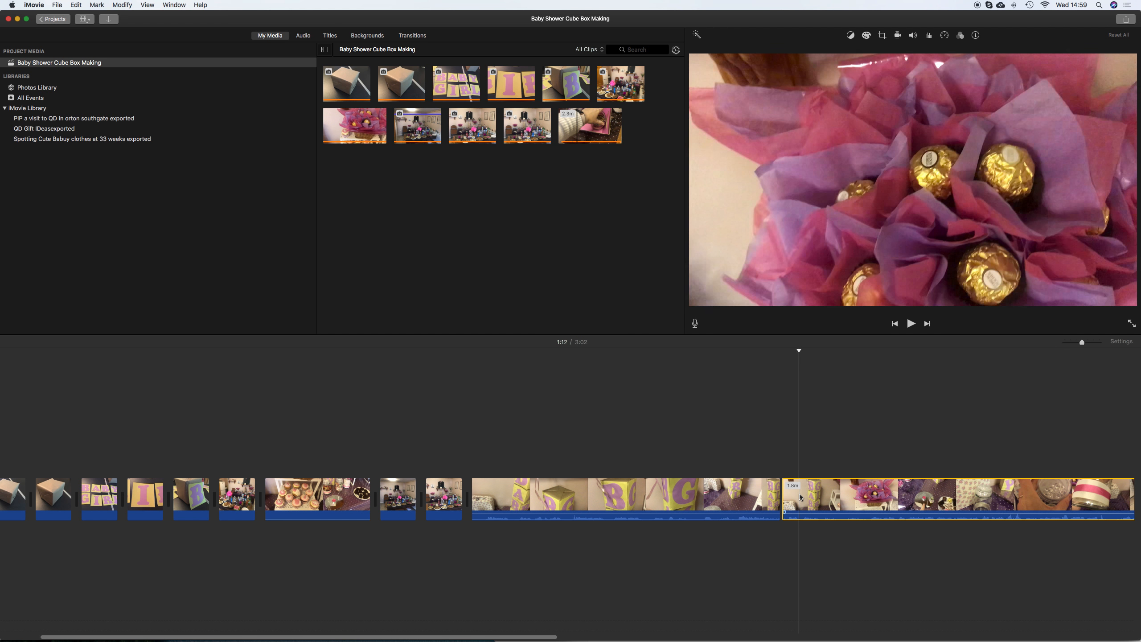
pyautogui.hscroll(4, 798, 499)
pyautogui.hscroll(5, 764, 496)
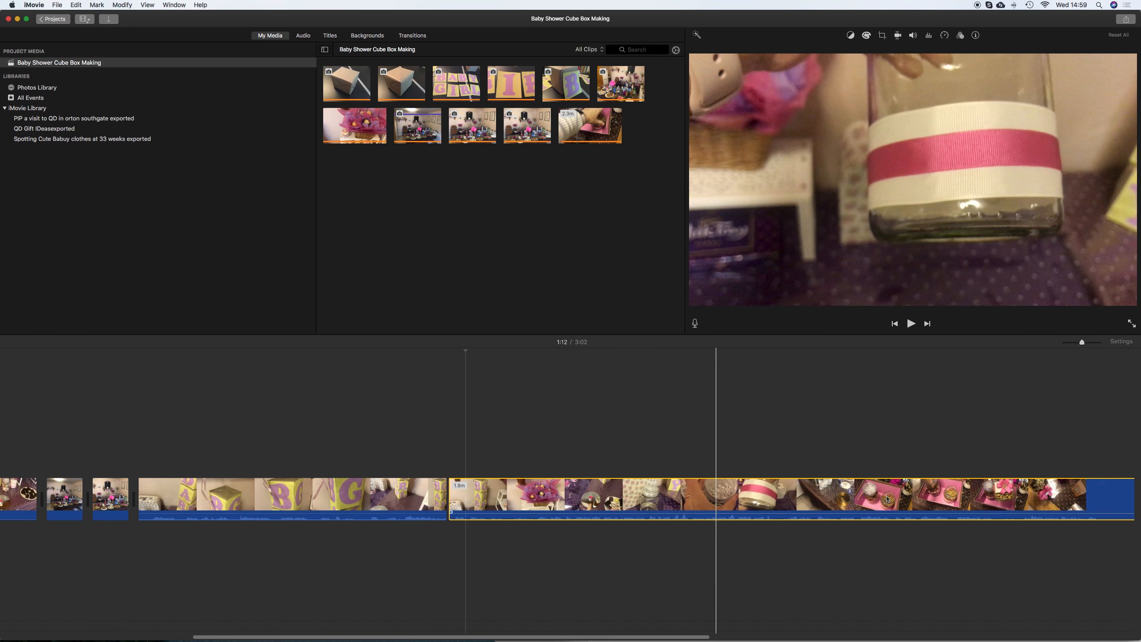
pyautogui.hscroll(10, 876, 485)
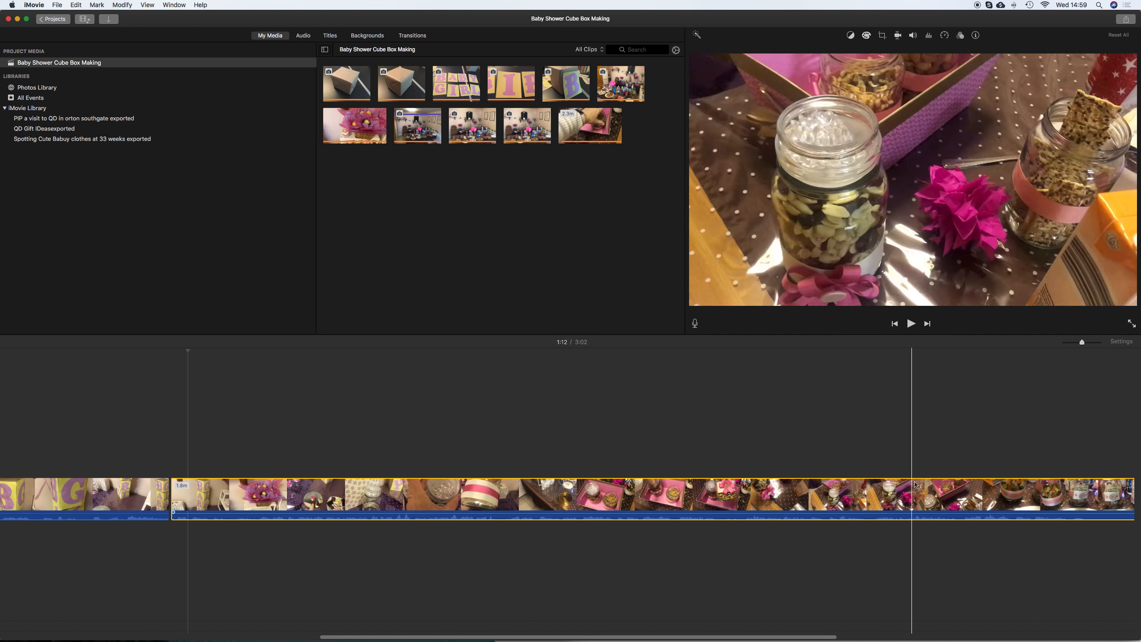
pyautogui.hscroll(6, 916, 486)
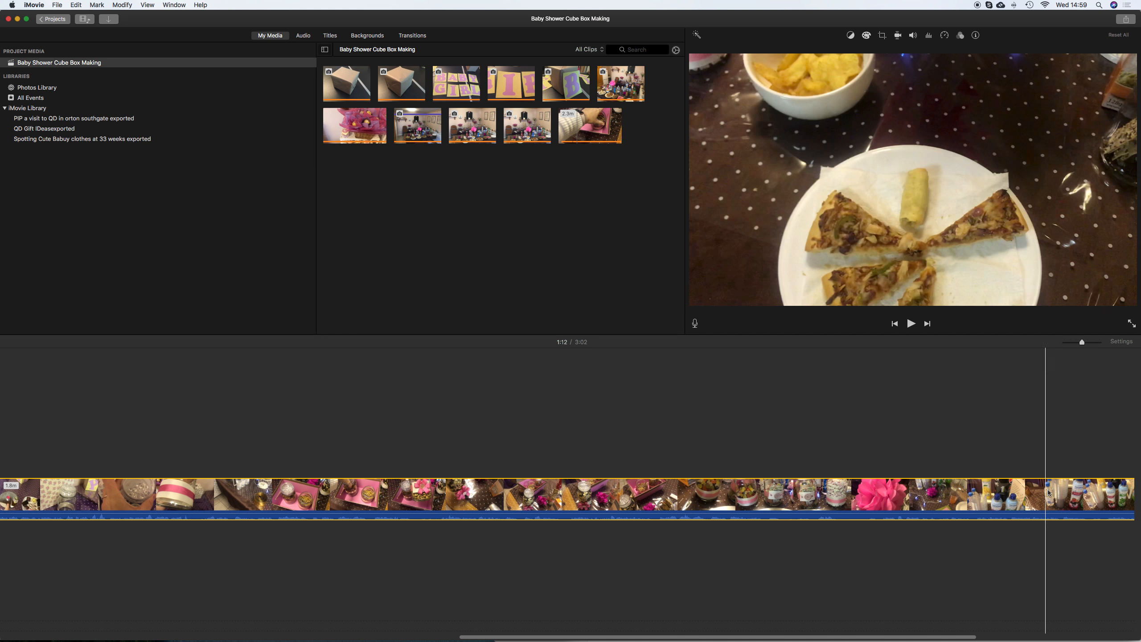
pyautogui.hscroll(2, 1078, 494)
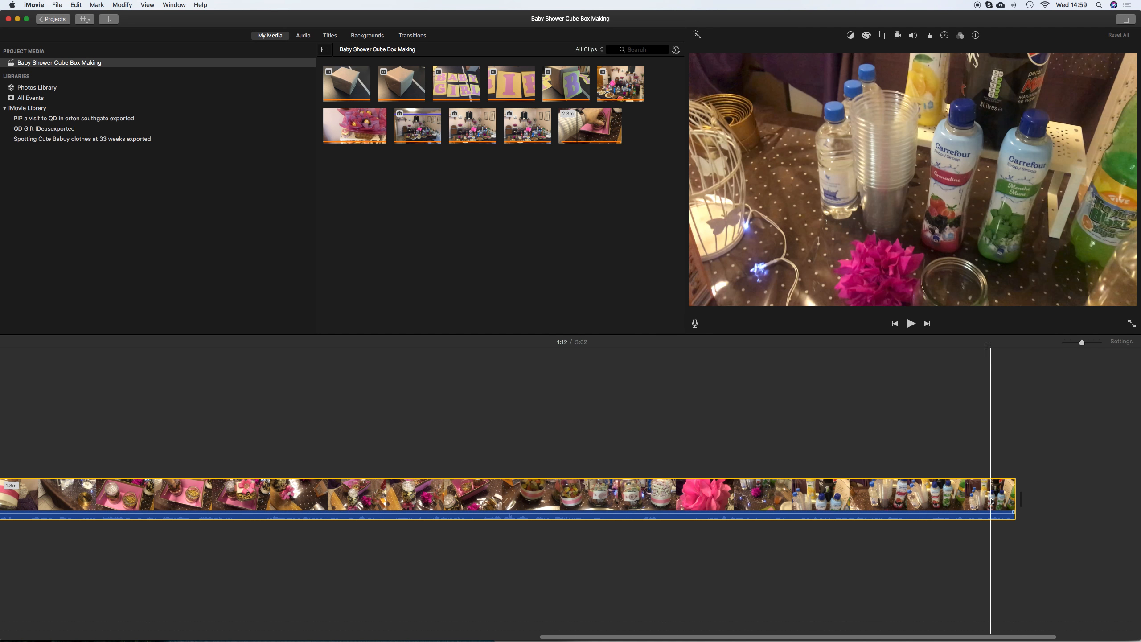
pyautogui.press('Delete')
pyautogui.hscroll(-14, 529, 443)
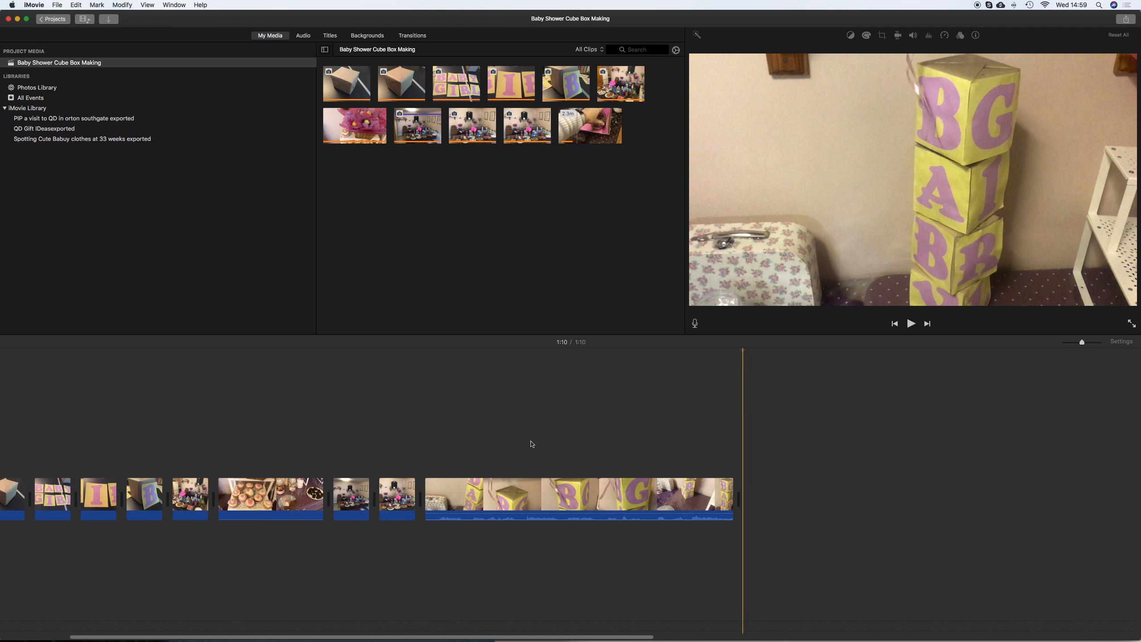
# Paste a copy of the baby blocks clip at the very start of the project
pyautogui.press('space')
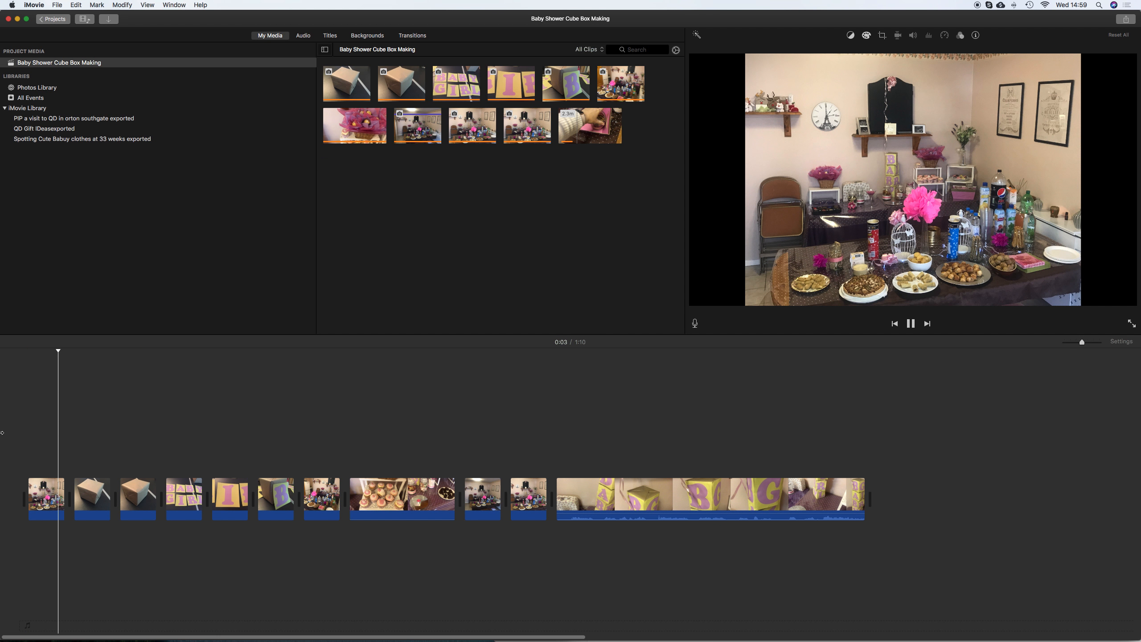
pyautogui.click(46, 494)
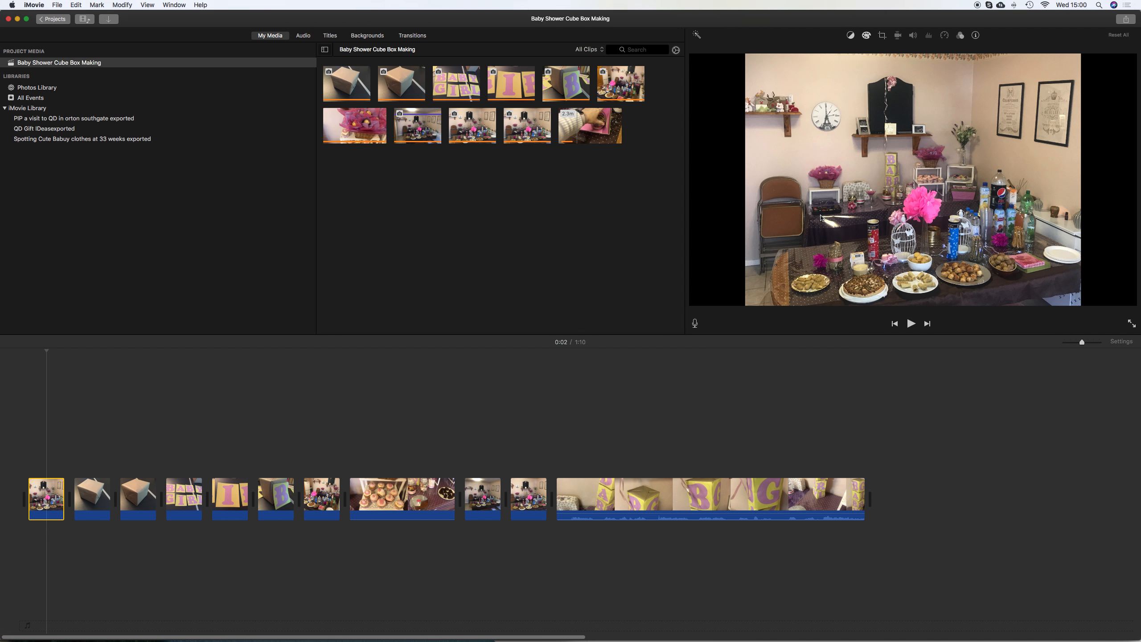
pyautogui.click(679, 494)
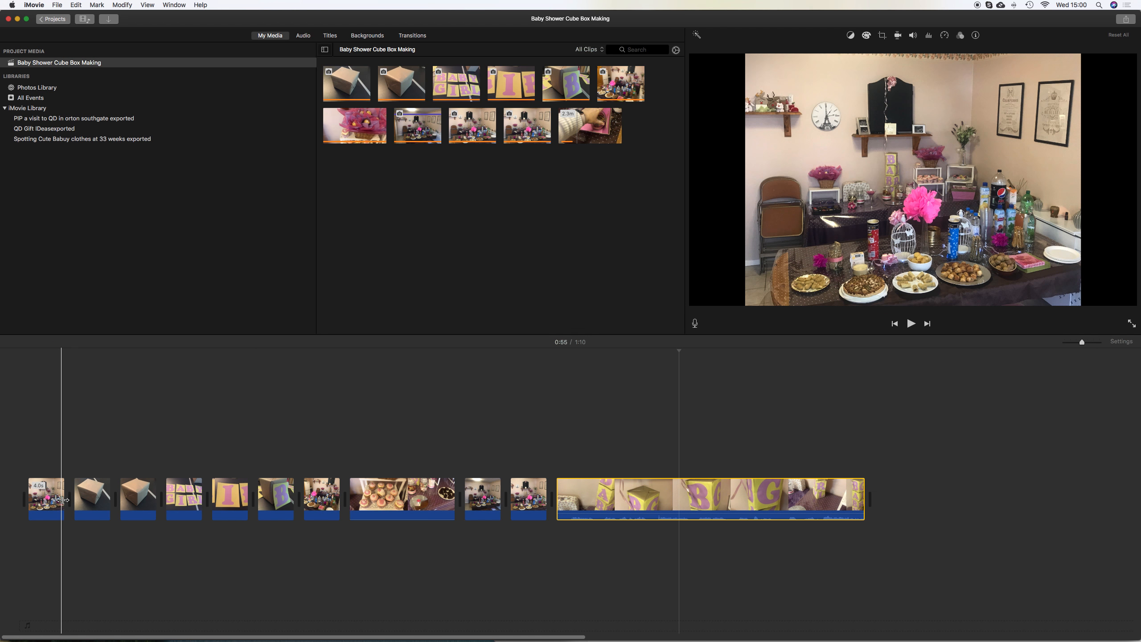
pyautogui.click(28, 498)
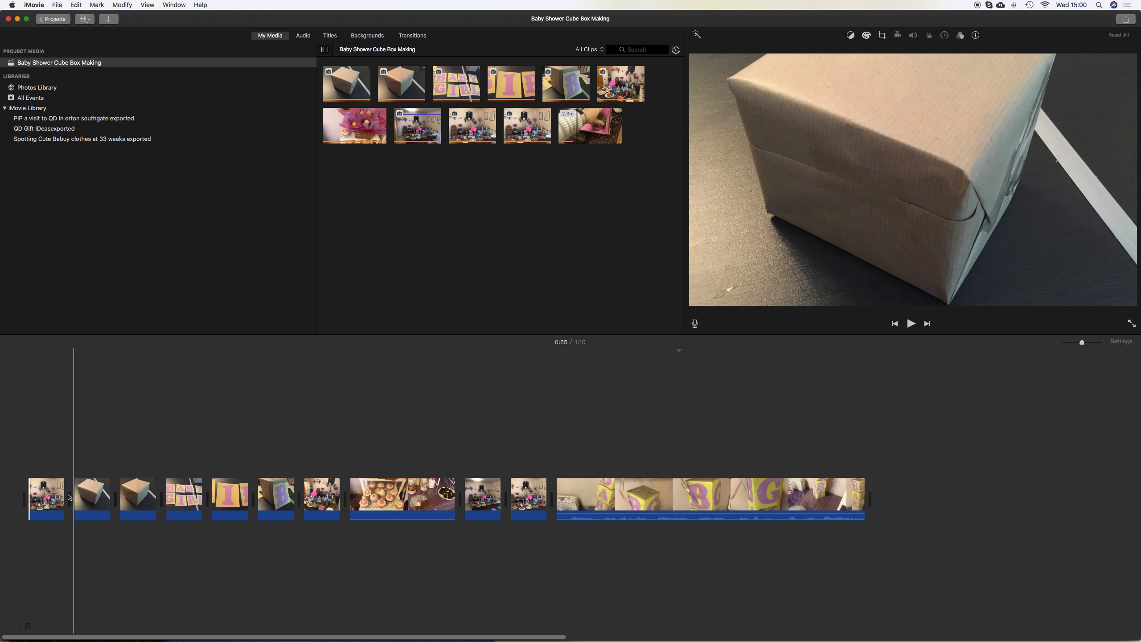
pyautogui.press('super+v')
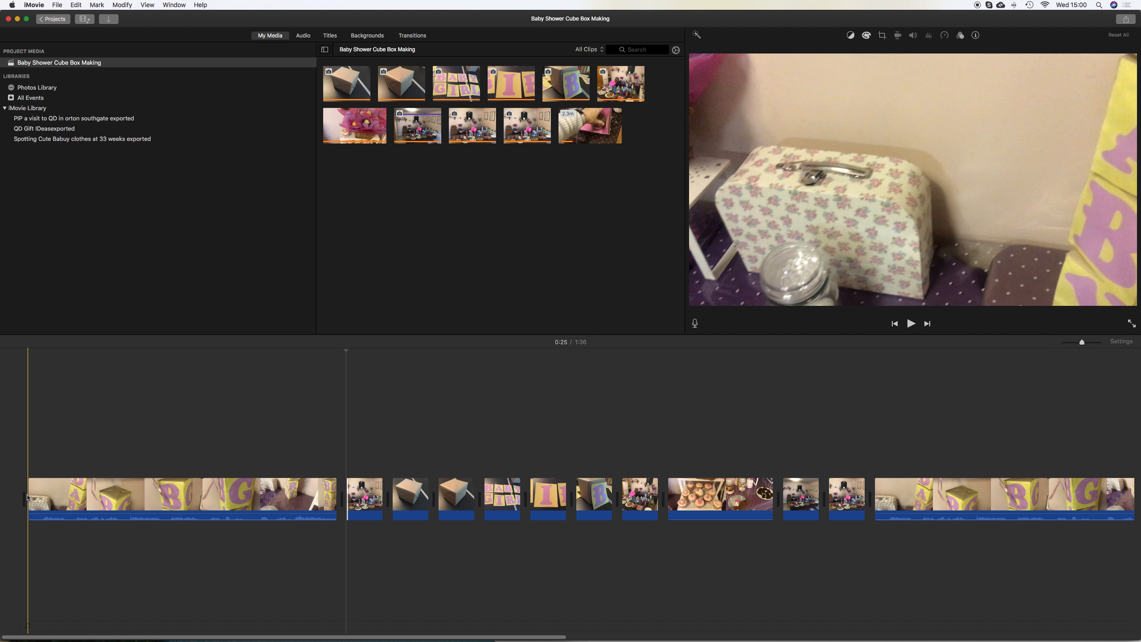
# Trim the beginning of the pasted opening clip and preview it
pyautogui.moveTo(28, 495); pyautogui.dragTo(240, 503)
pyautogui.press('space')
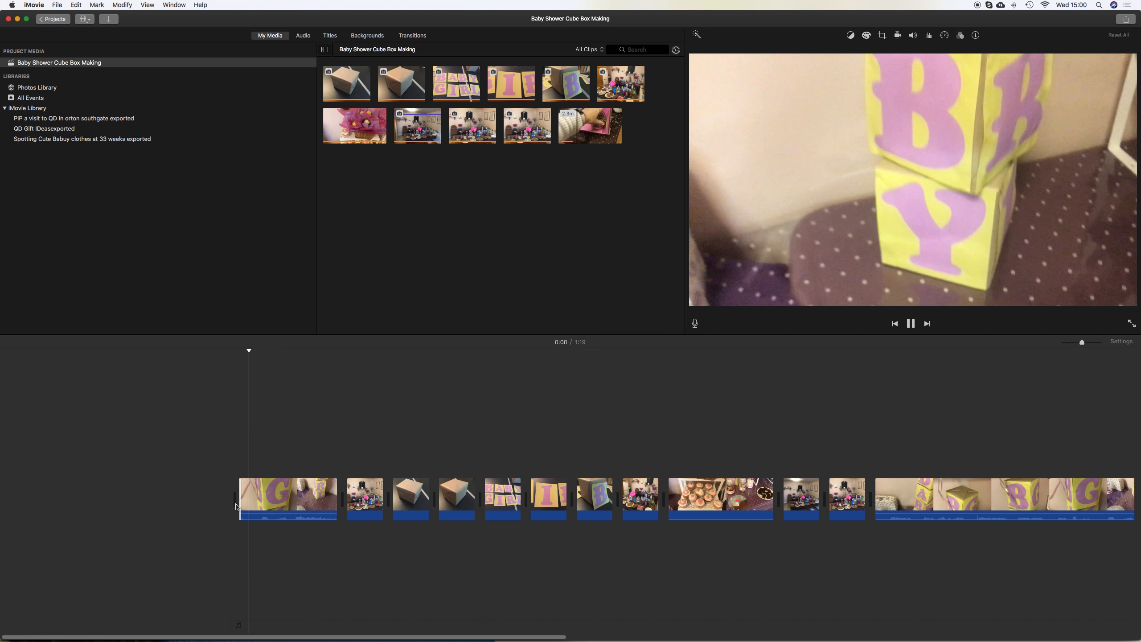
pyautogui.moveTo(236, 505); pyautogui.dragTo(229, 502)
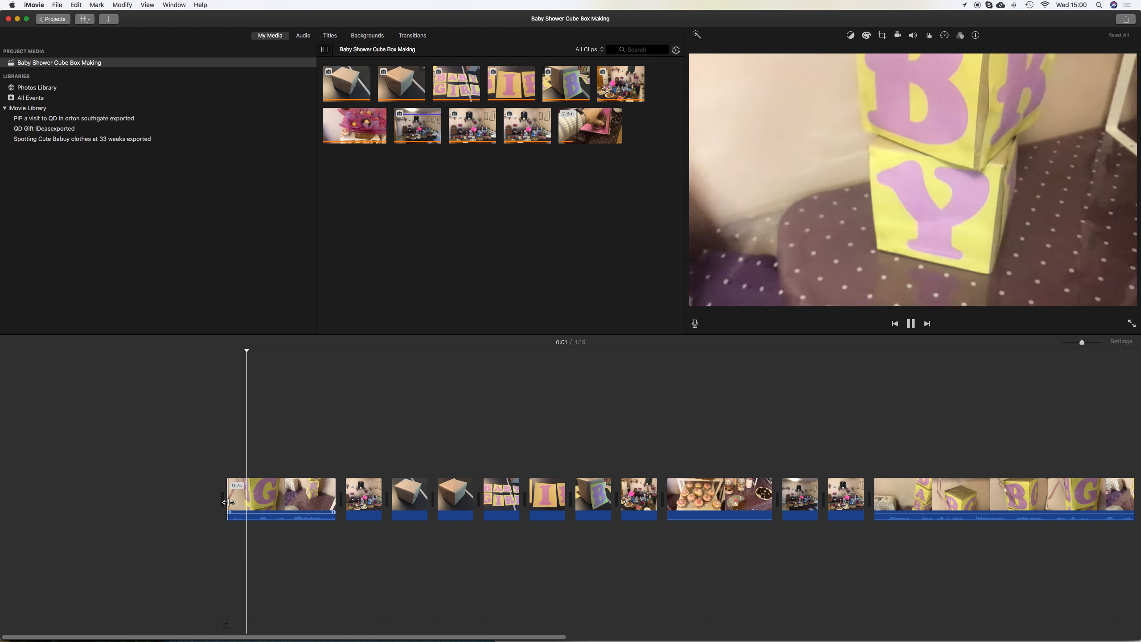
pyautogui.press('space')
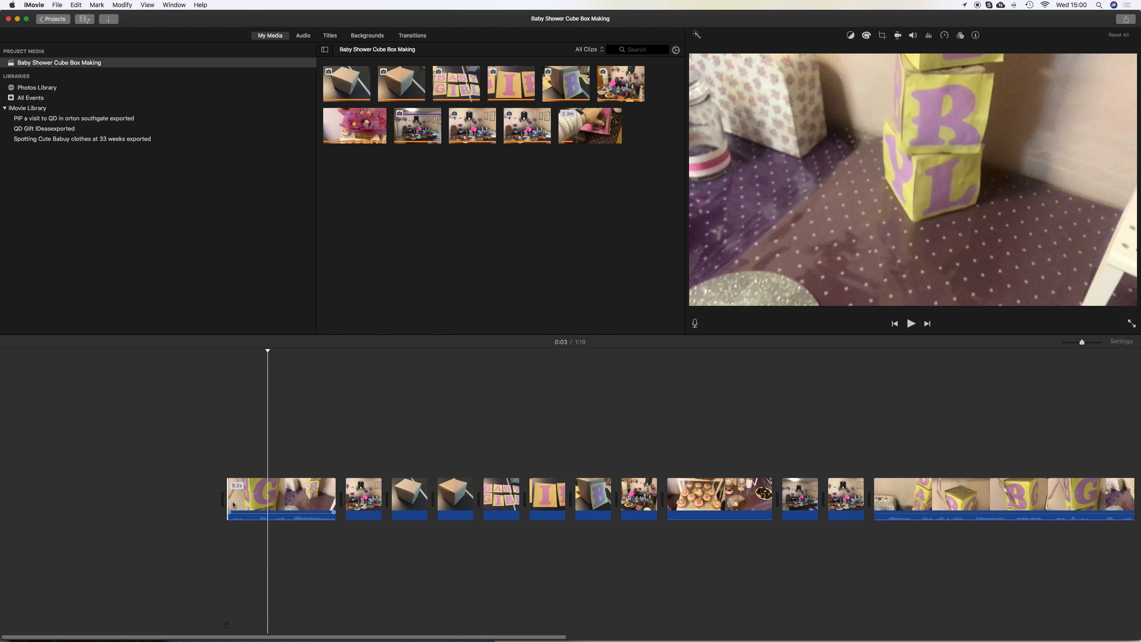
# Shorten the end of the opening clip to a brief shot, previewing after each trim
pyautogui.moveTo(332, 505); pyautogui.dragTo(260, 500)
pyautogui.press('space')
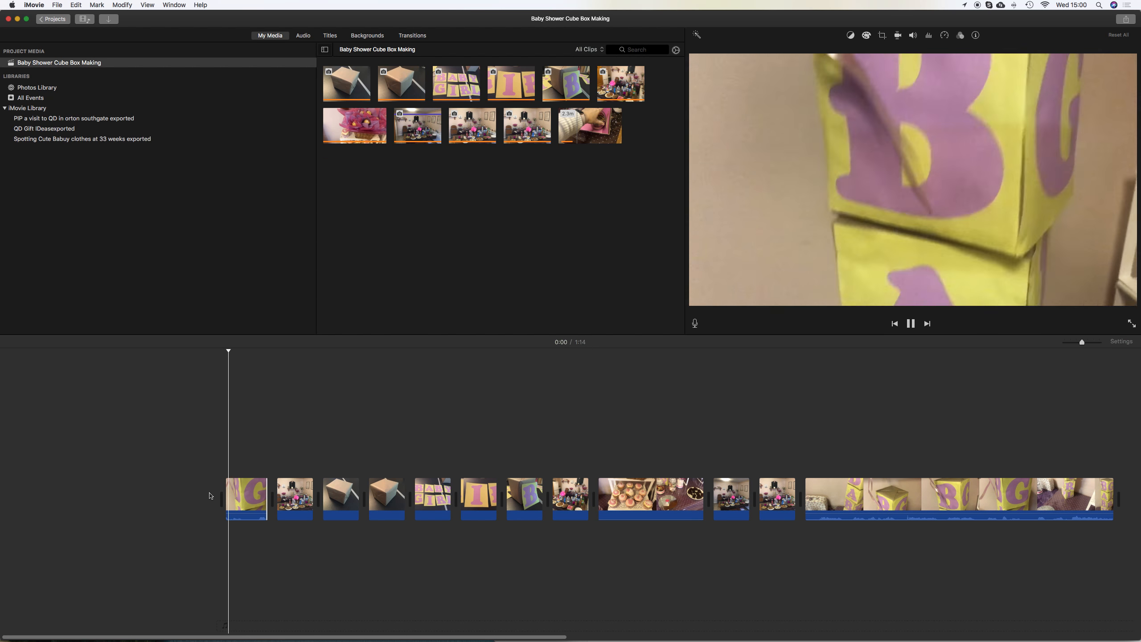
pyautogui.press('space')
pyautogui.moveTo(267, 496); pyautogui.dragTo(243, 496)
pyautogui.press('space')
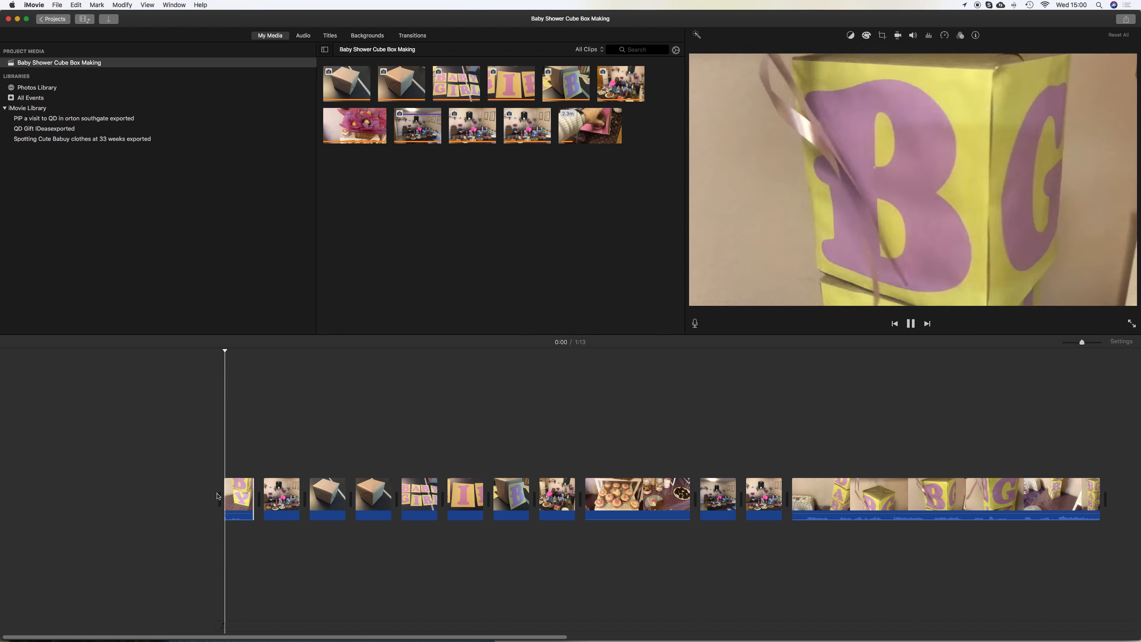
pyautogui.press('space')
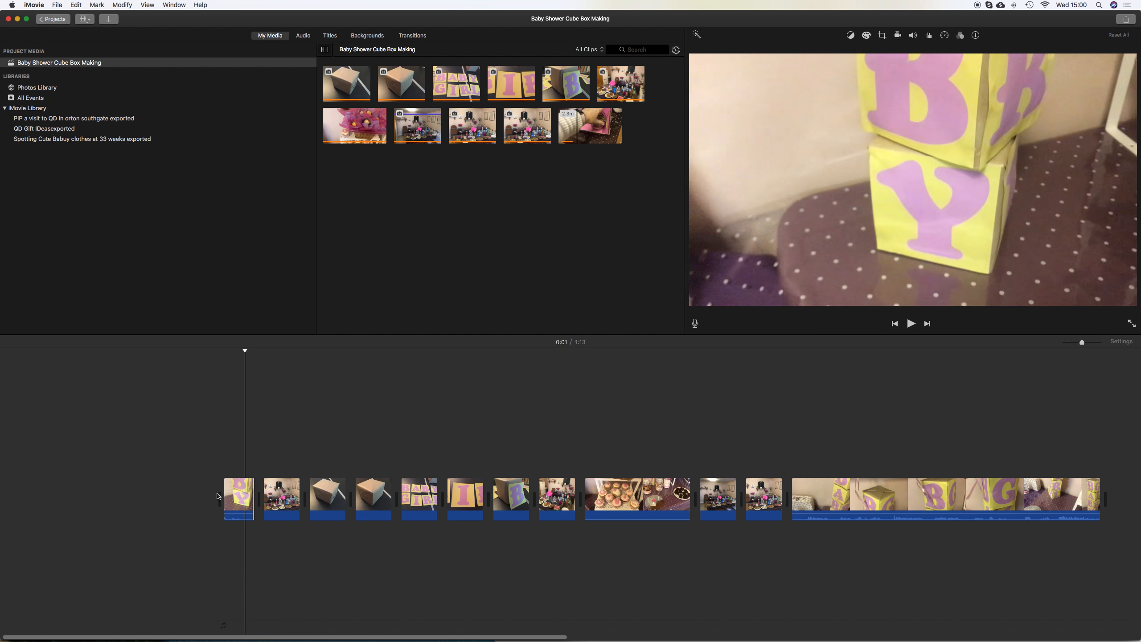
pyautogui.moveTo(254, 495); pyautogui.dragTo(214, 496)
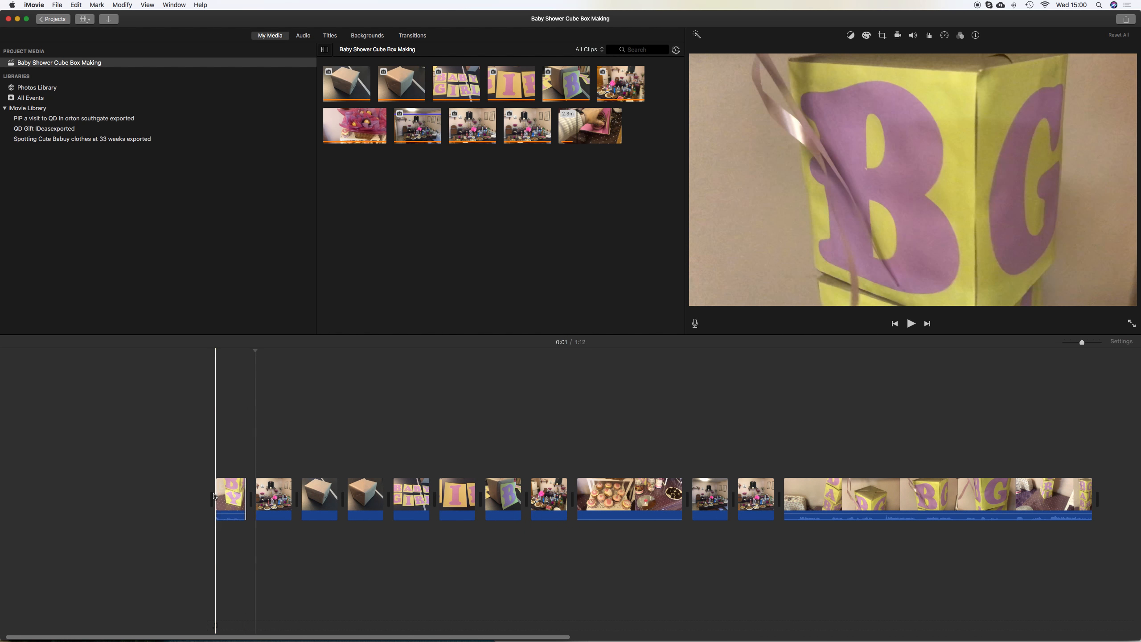
pyautogui.press('space')
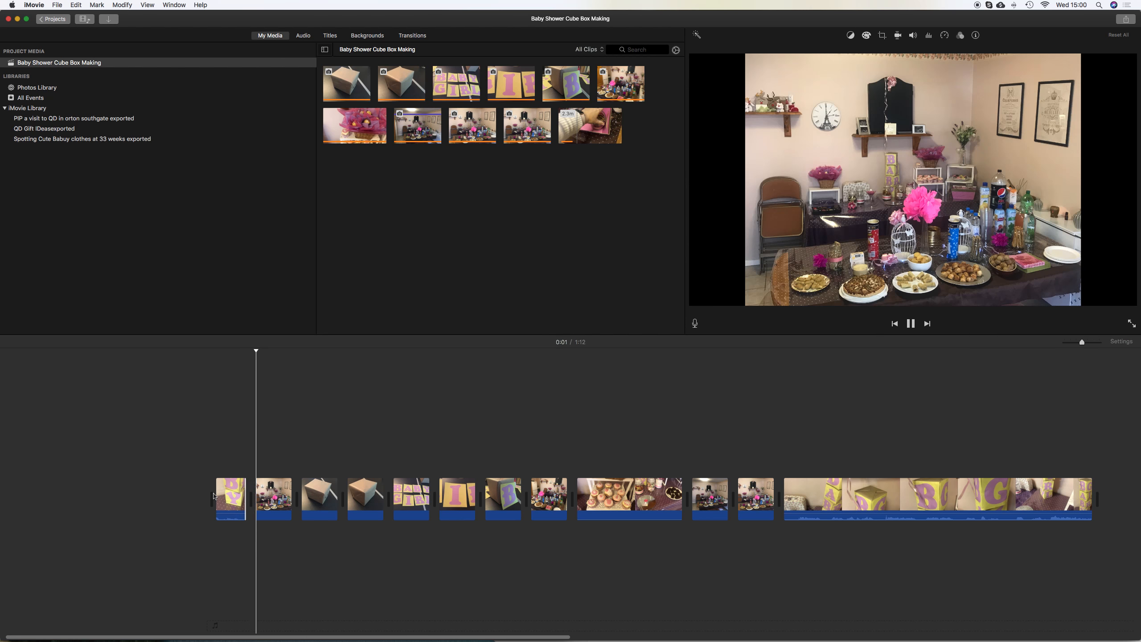
pyautogui.press('space')
# Apply a Ken Burns effect to the party table photo, adjusting its start frame and shrinking the end frame
pyautogui.click(270, 496)
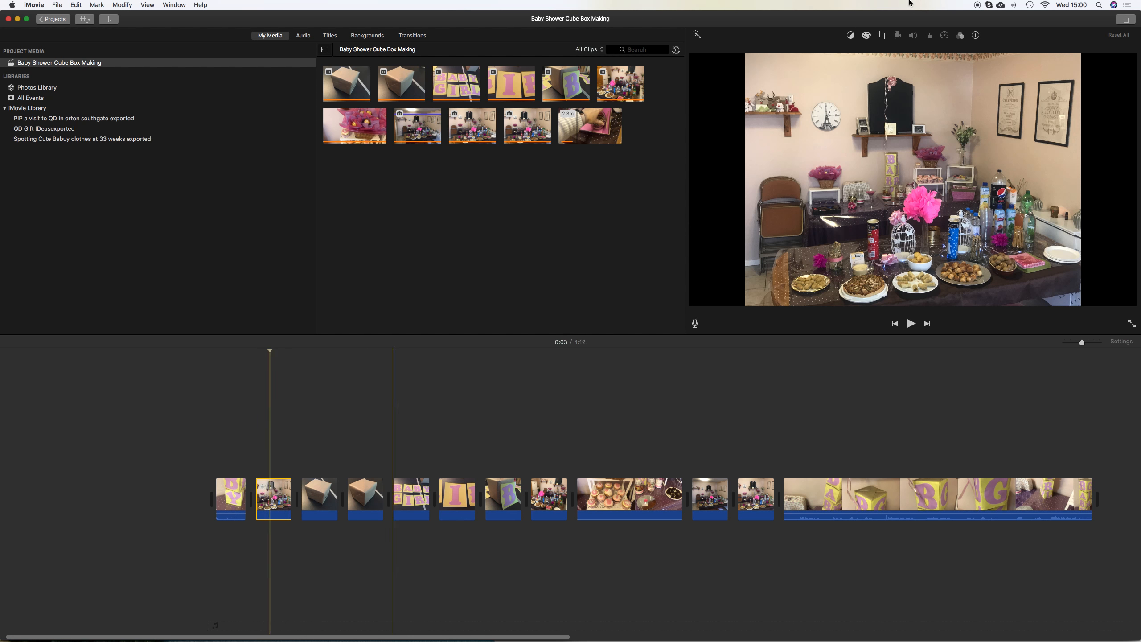
pyautogui.click(882, 35)
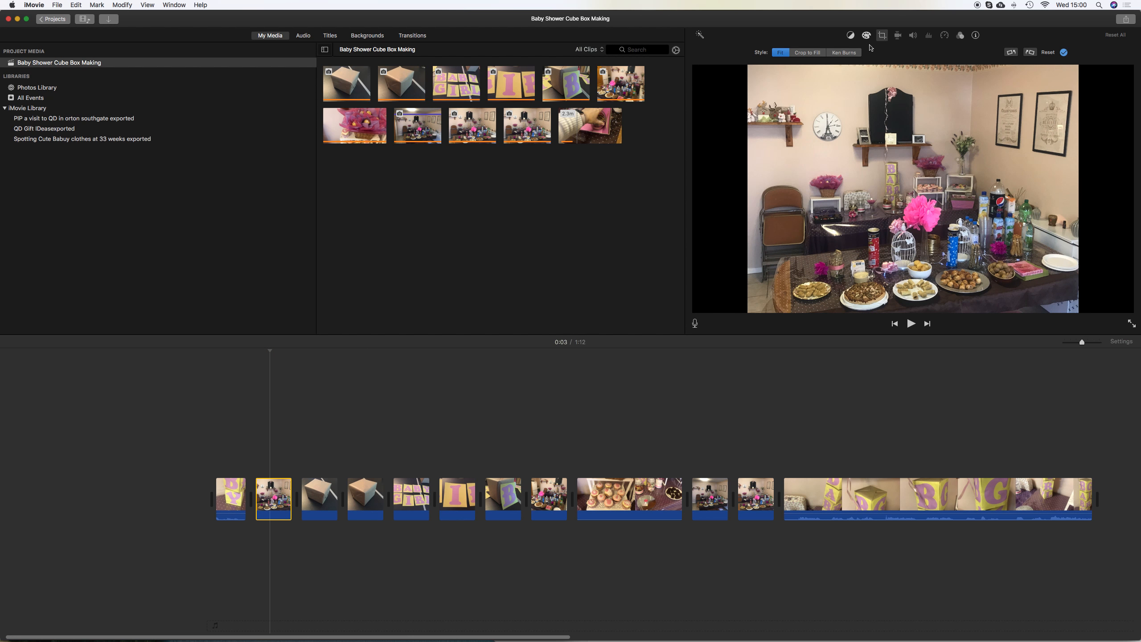
pyautogui.click(843, 53)
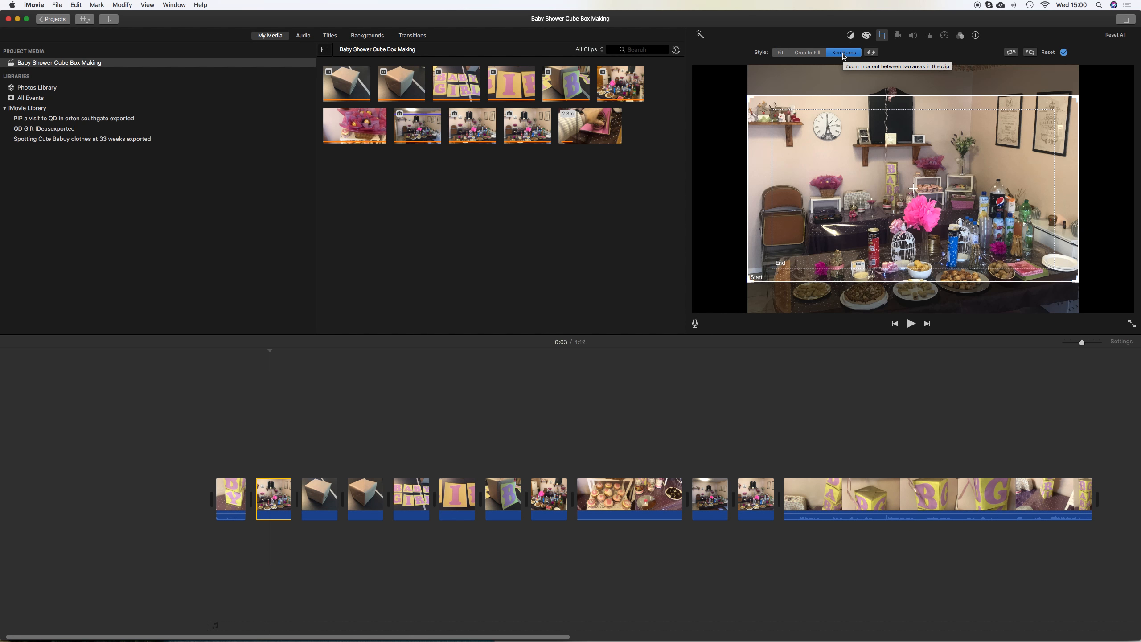
pyautogui.moveTo(853, 106)
pyautogui.mouseDown()
pyautogui.moveTo(853, 145)
pyautogui.moveTo(852, 98)
pyautogui.mouseUp()
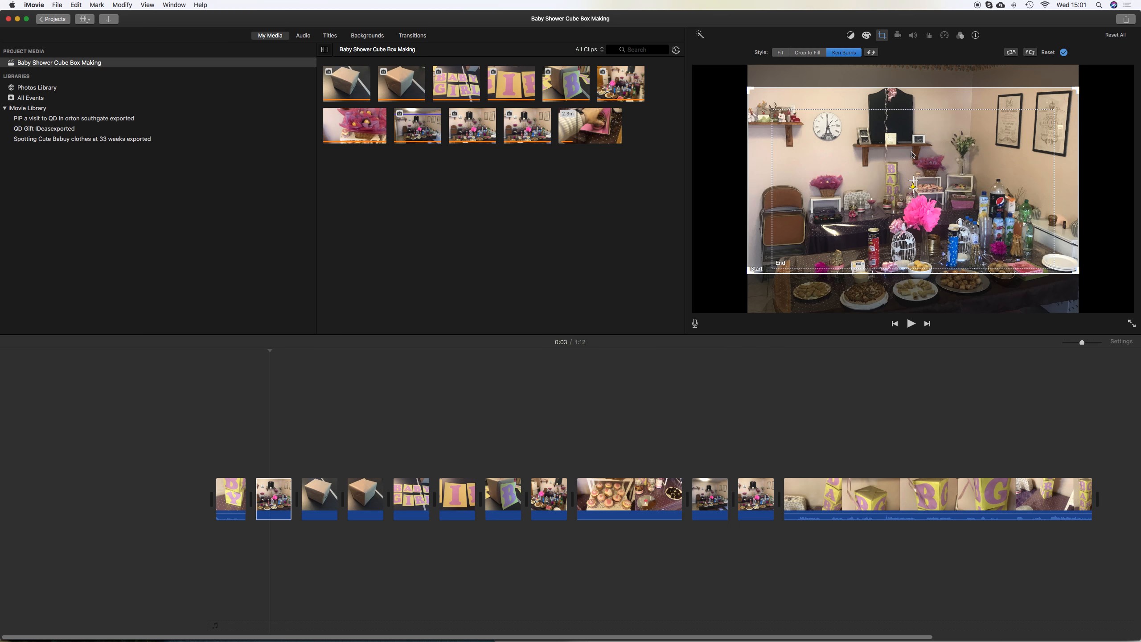
pyautogui.click(920, 180)
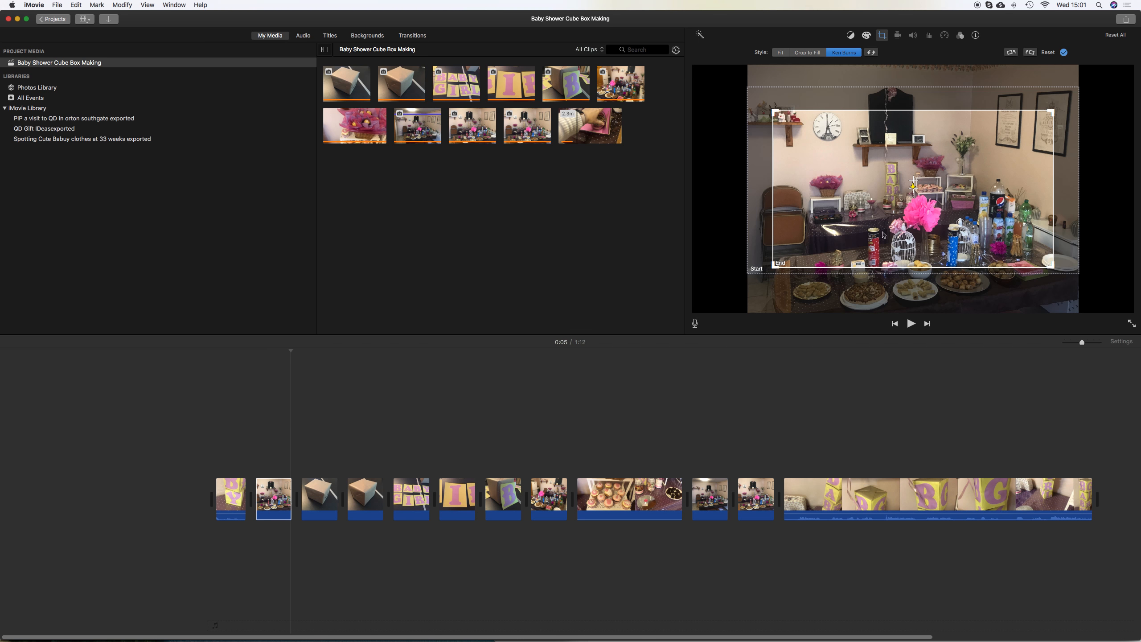
pyautogui.moveTo(1052, 268); pyautogui.dragTo(1015, 240)
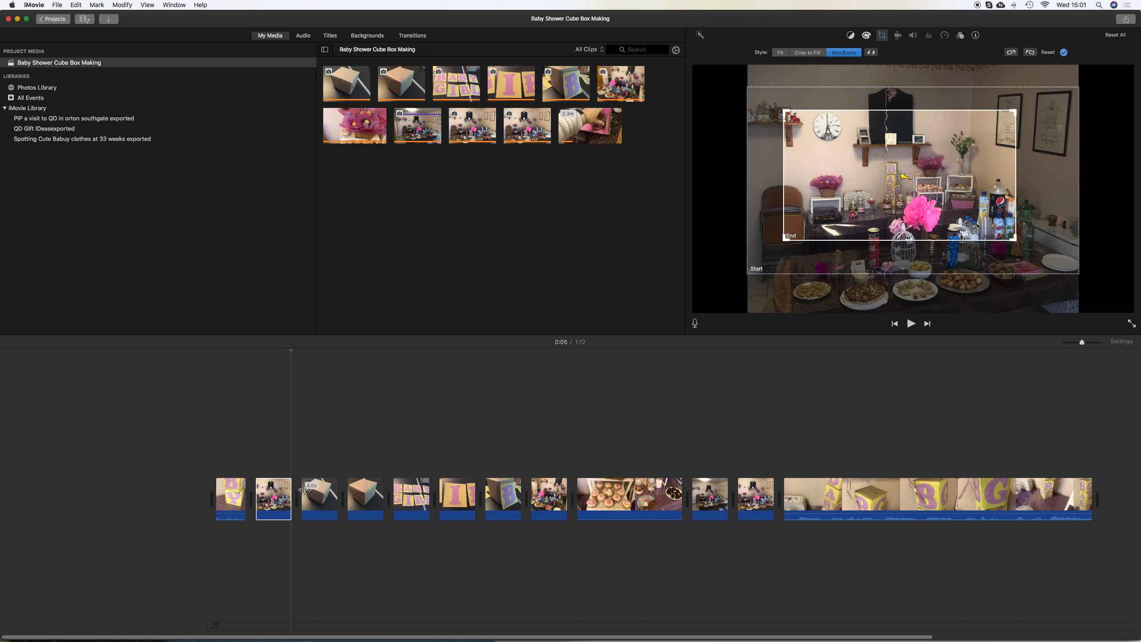
# Lengthen the party table photo clip and preview the project from the start
pyautogui.moveTo(289, 492); pyautogui.dragTo(340, 492)
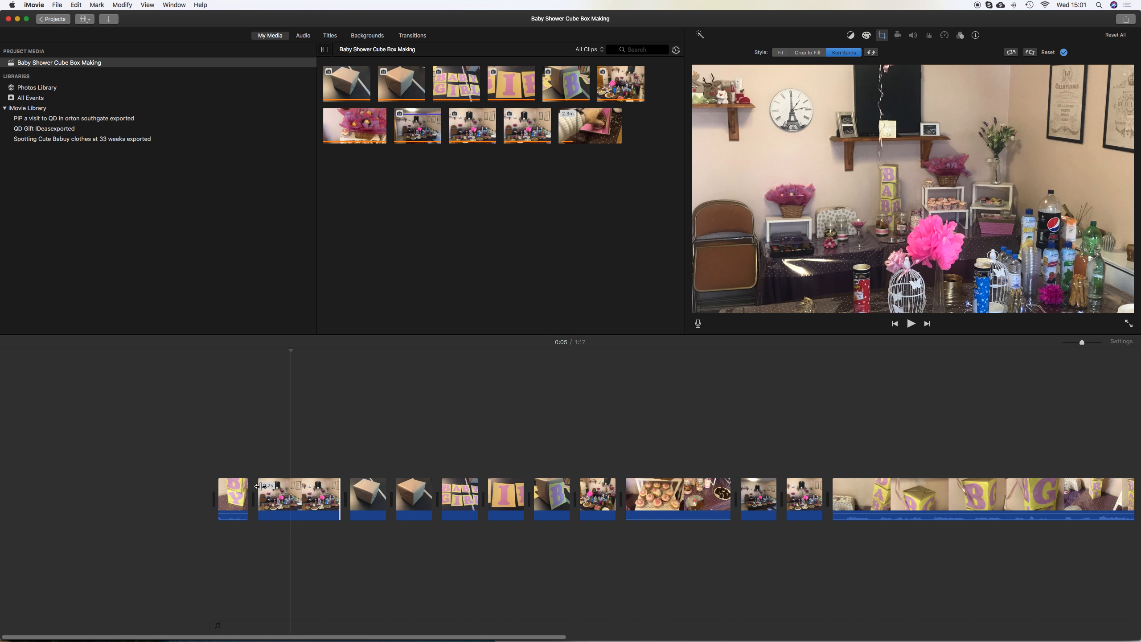
pyautogui.click(207, 468)
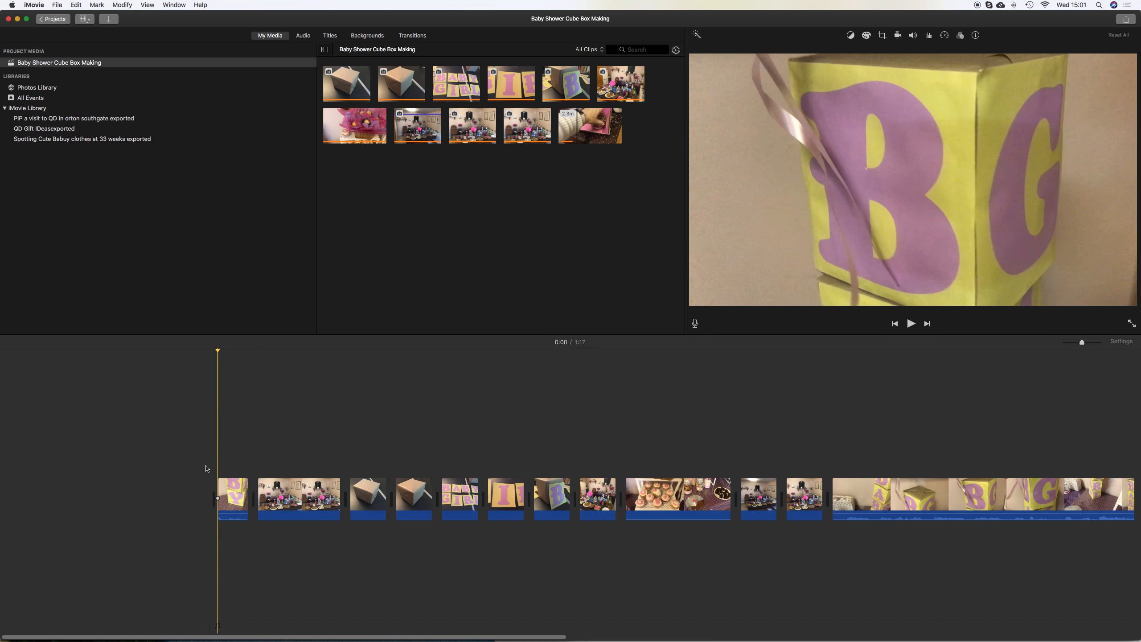
pyautogui.press('space')
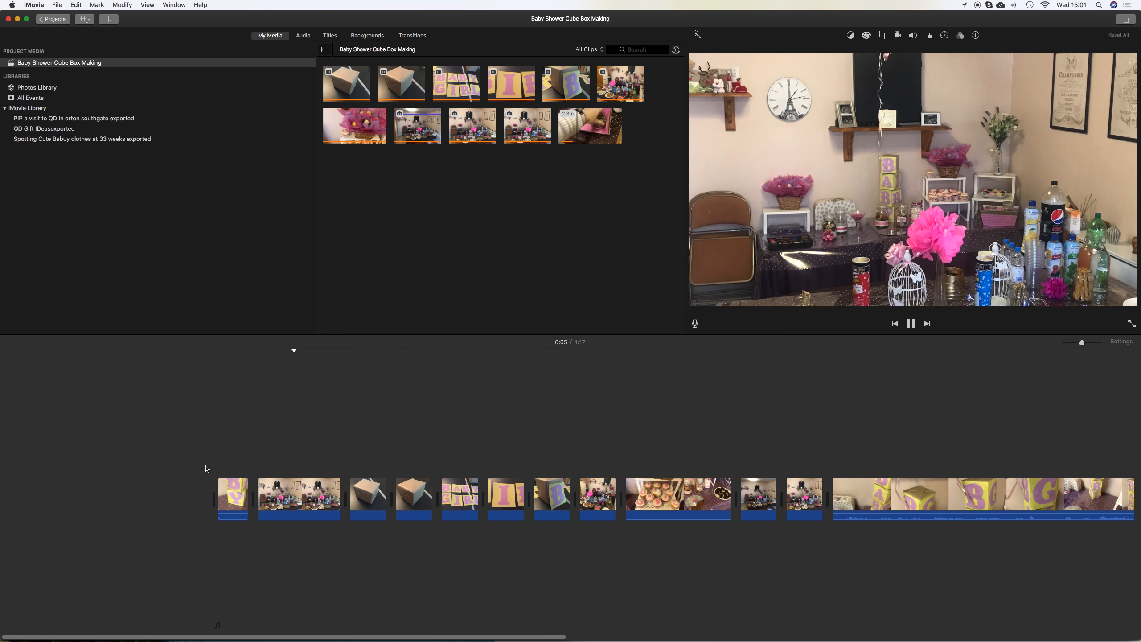
pyautogui.press('space')
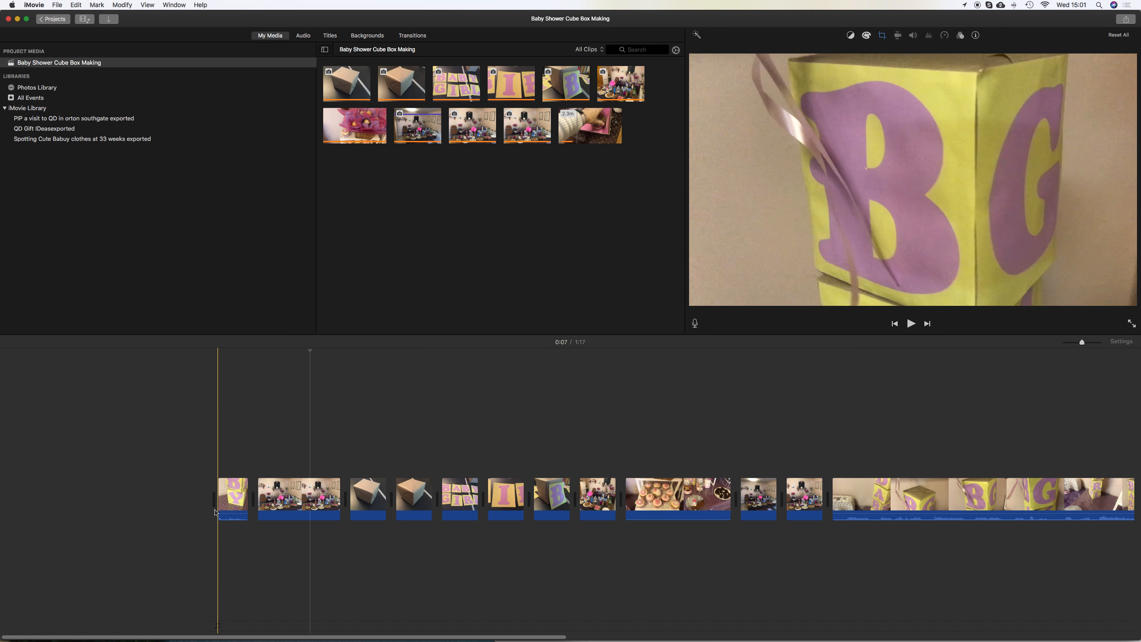
# Reposition the Ken Burns end frame over the centre of the party table photo and preview it
pyautogui.click(297, 501)
pyautogui.click(882, 36)
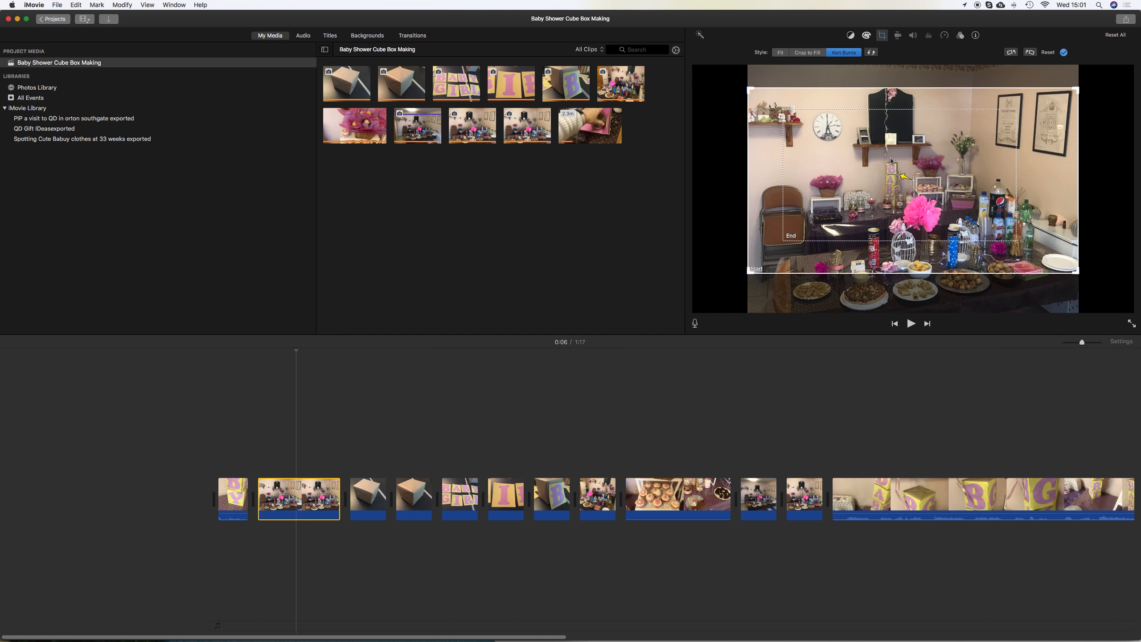
pyautogui.click(1008, 122)
pyautogui.moveTo(1014, 111); pyautogui.dragTo(922, 179)
pyautogui.press('space')
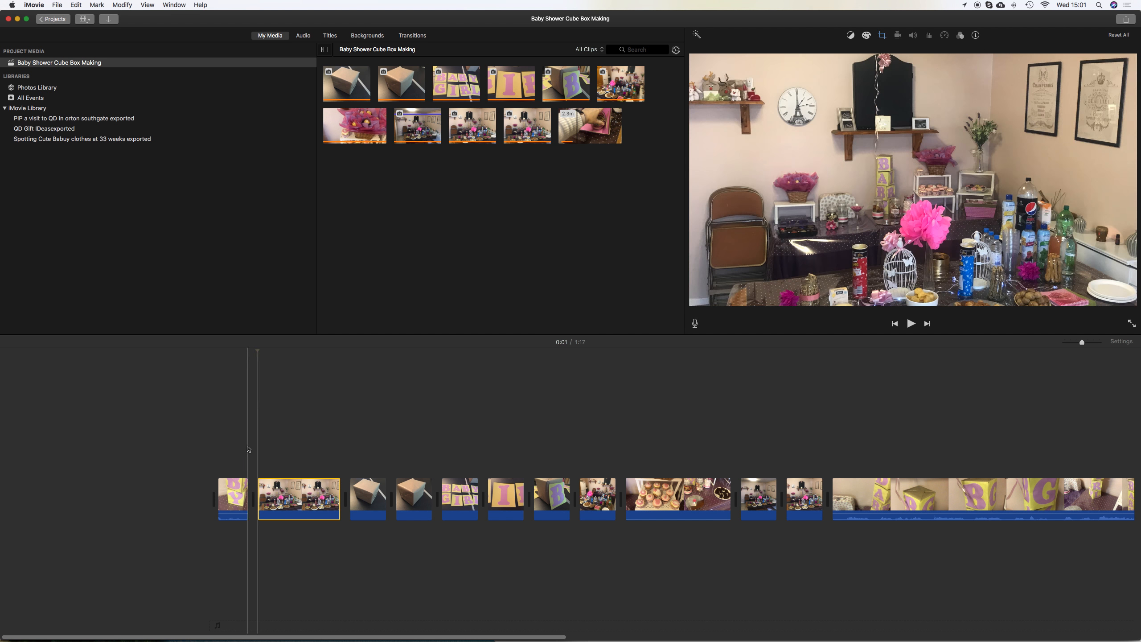
pyautogui.press('space')
# Shorten the party table photo clip to about 4:15, previewing the result
pyautogui.moveTo(337, 490); pyautogui.dragTo(288, 490)
pyautogui.press('space')
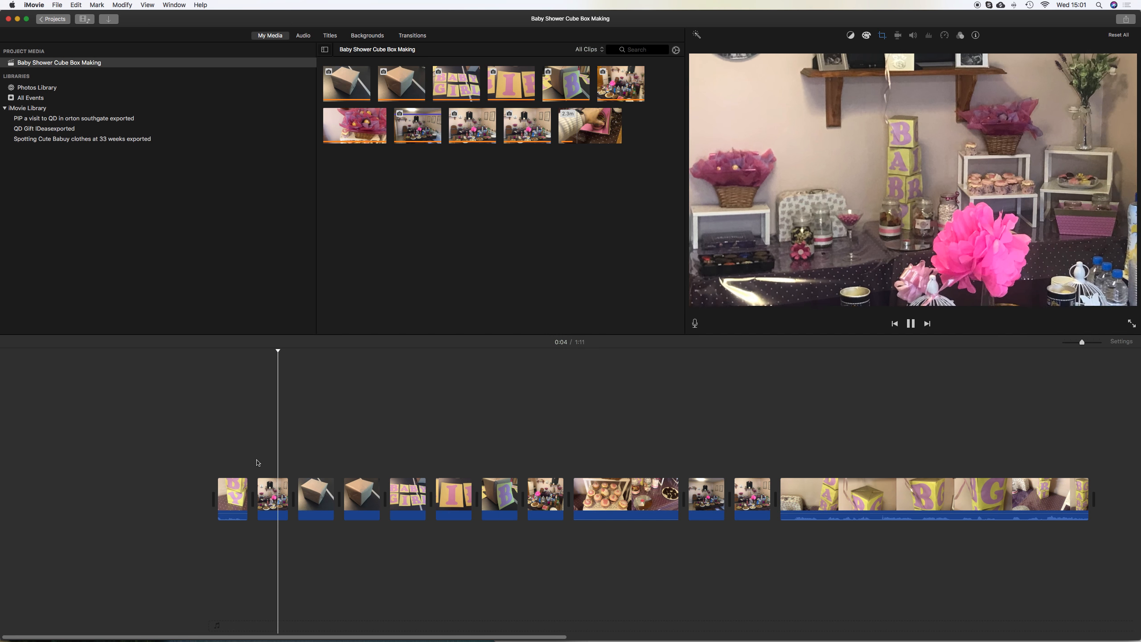
pyautogui.press('space')
pyautogui.click(214, 460)
pyautogui.moveTo(288, 488); pyautogui.dragTo(297, 488)
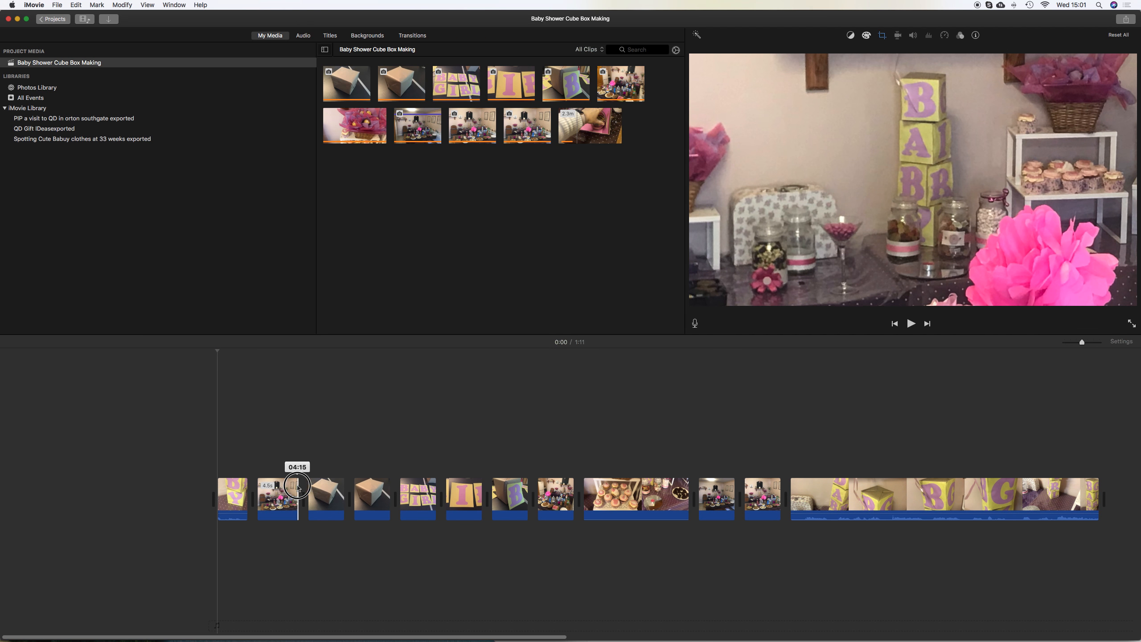
# Set the opening baby blocks clip's speed to Slow at 50% and preview the start
pyautogui.click(242, 499)
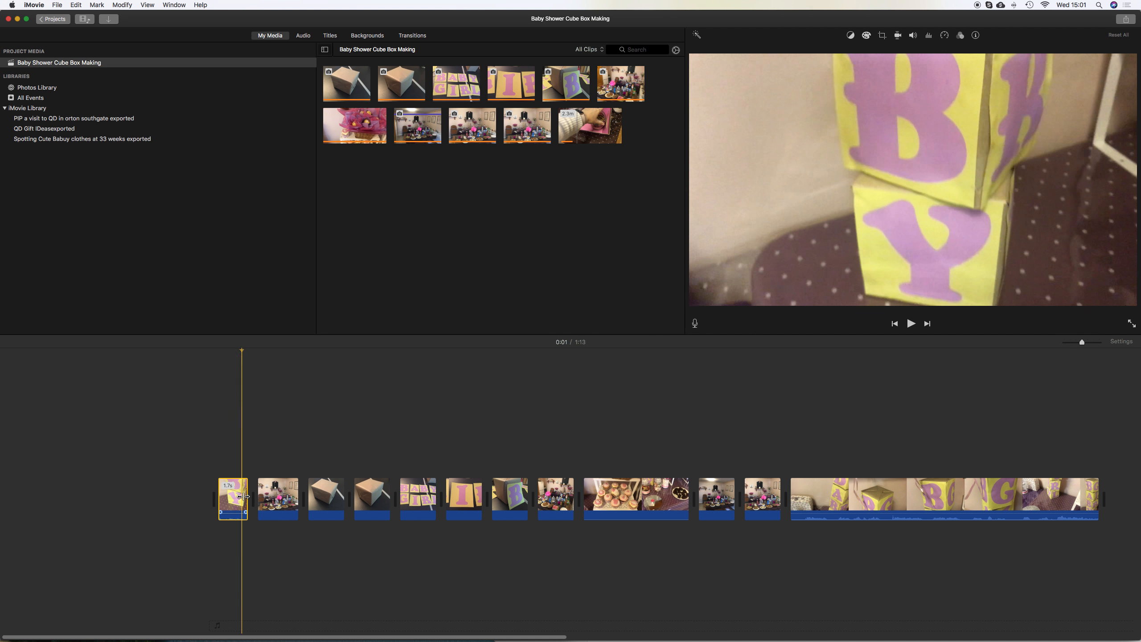
pyautogui.click(229, 496)
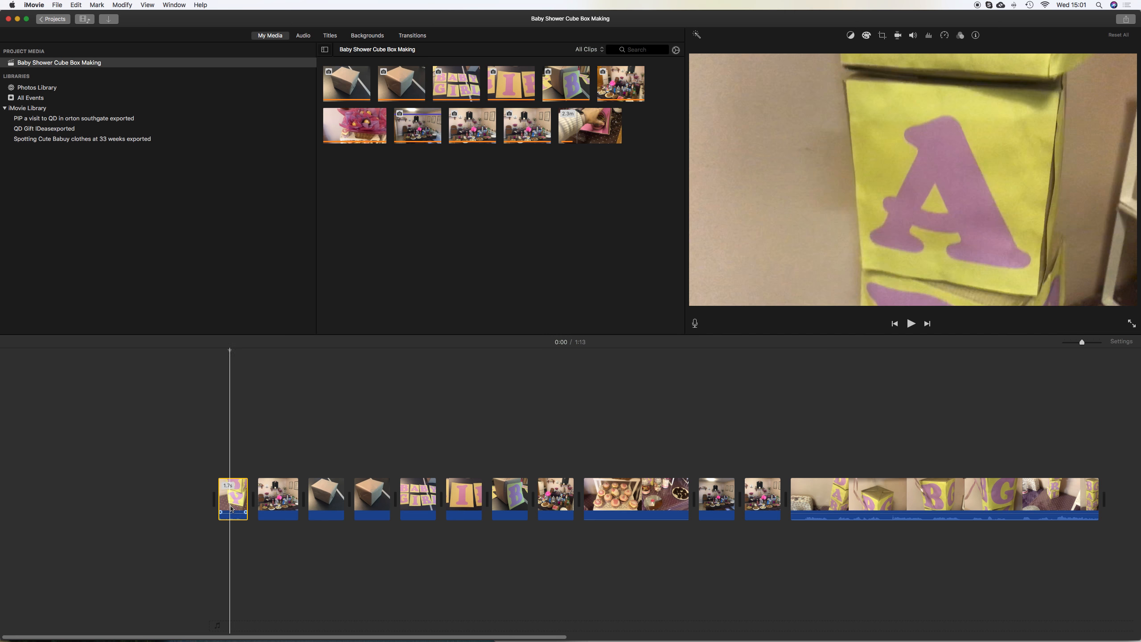
pyautogui.click(942, 38)
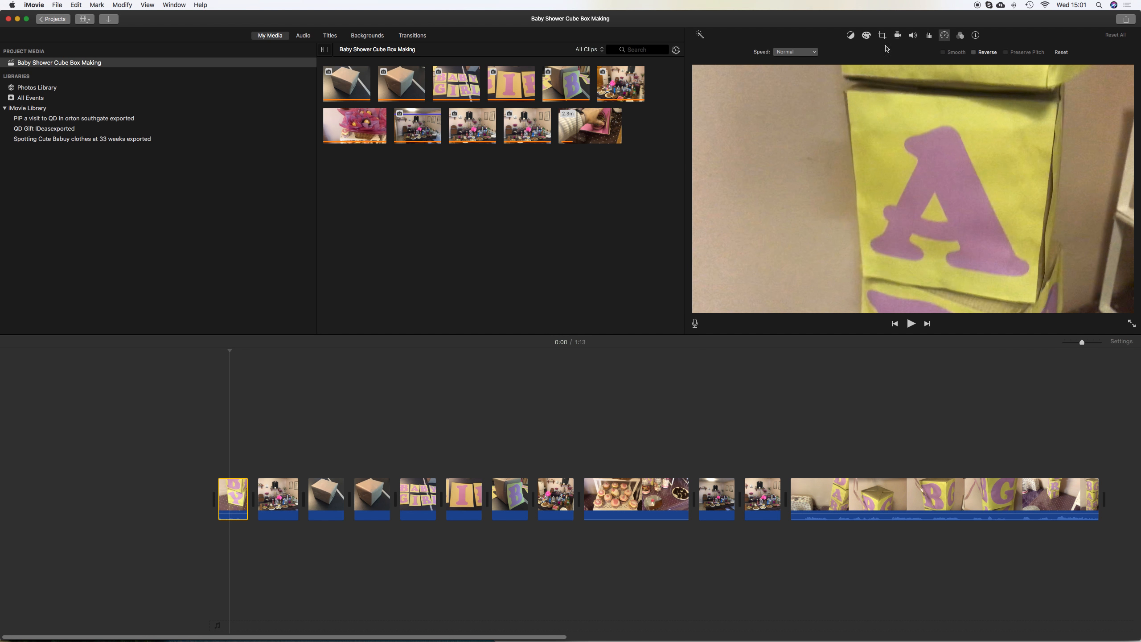
pyautogui.click(806, 51)
pyautogui.click(796, 72)
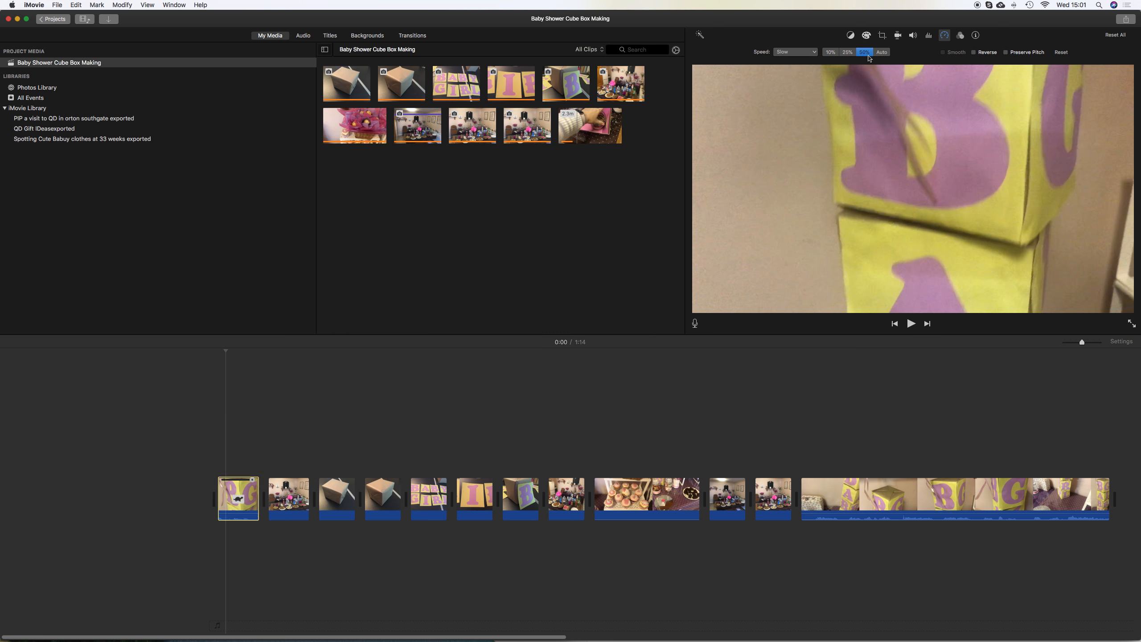
pyautogui.click(192, 430)
pyautogui.press('space')
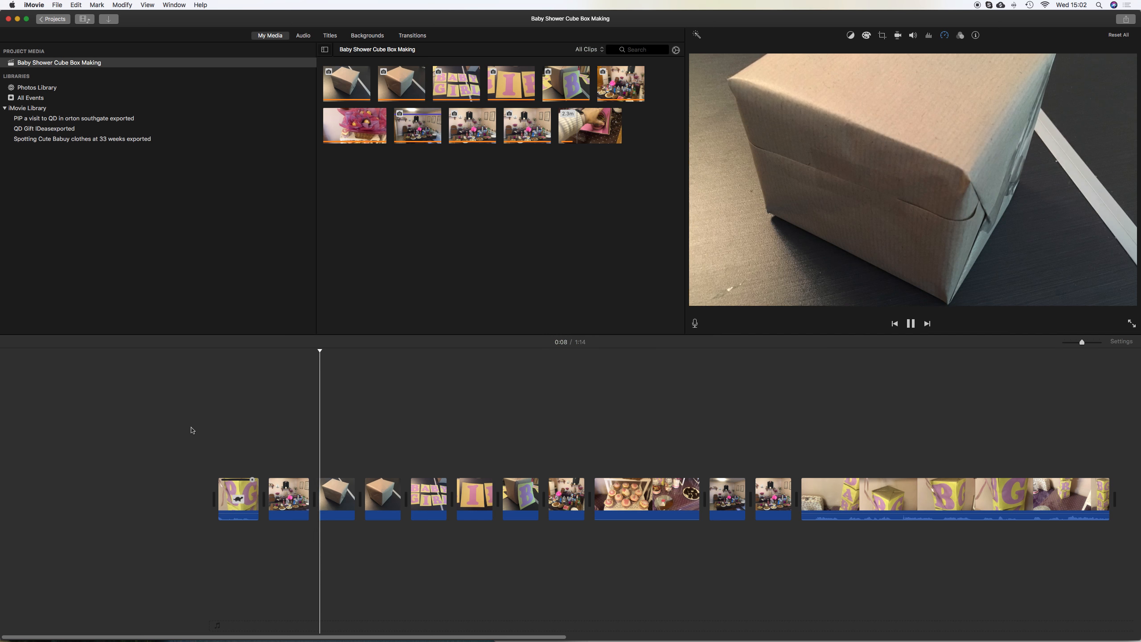
pyautogui.press('space')
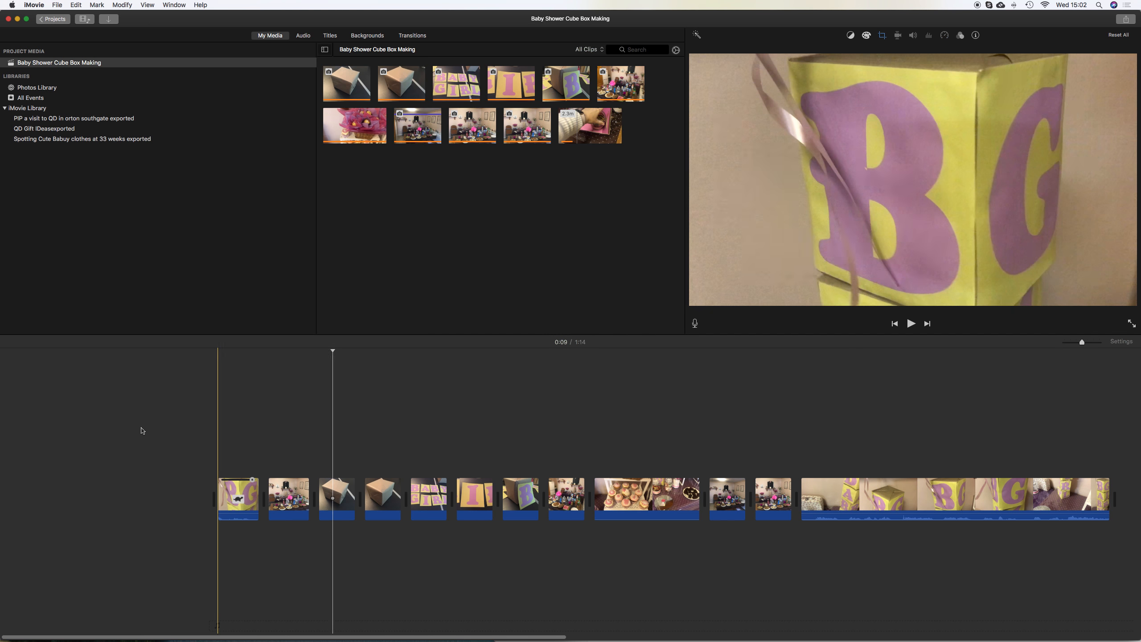
# Change the opening clip's slow speed to 25%
pyautogui.click(241, 492)
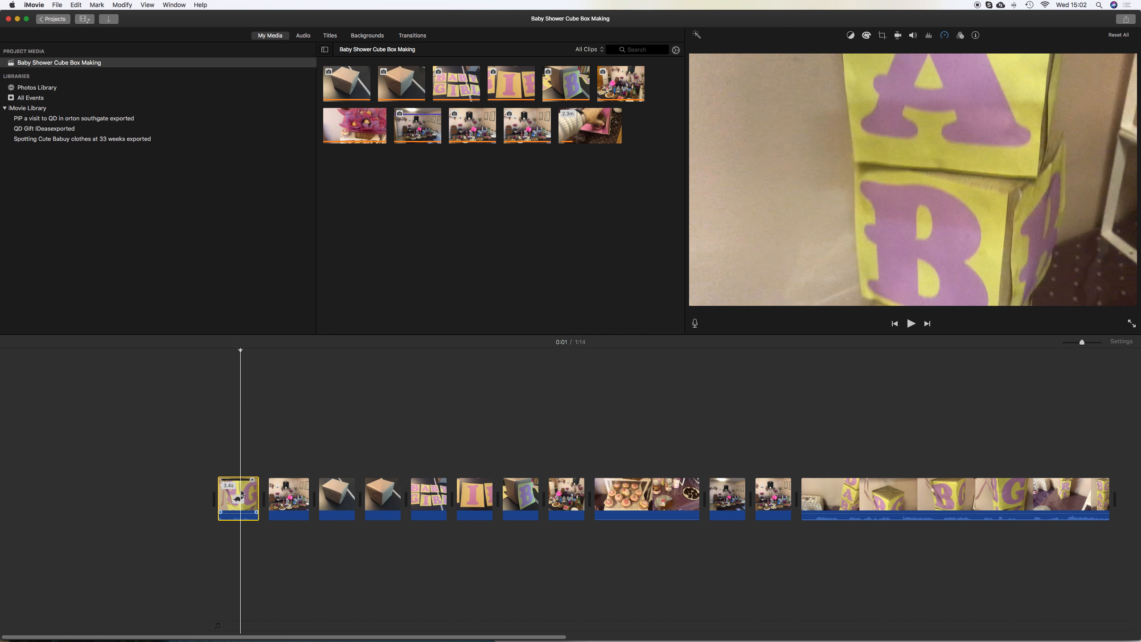
pyautogui.click(944, 38)
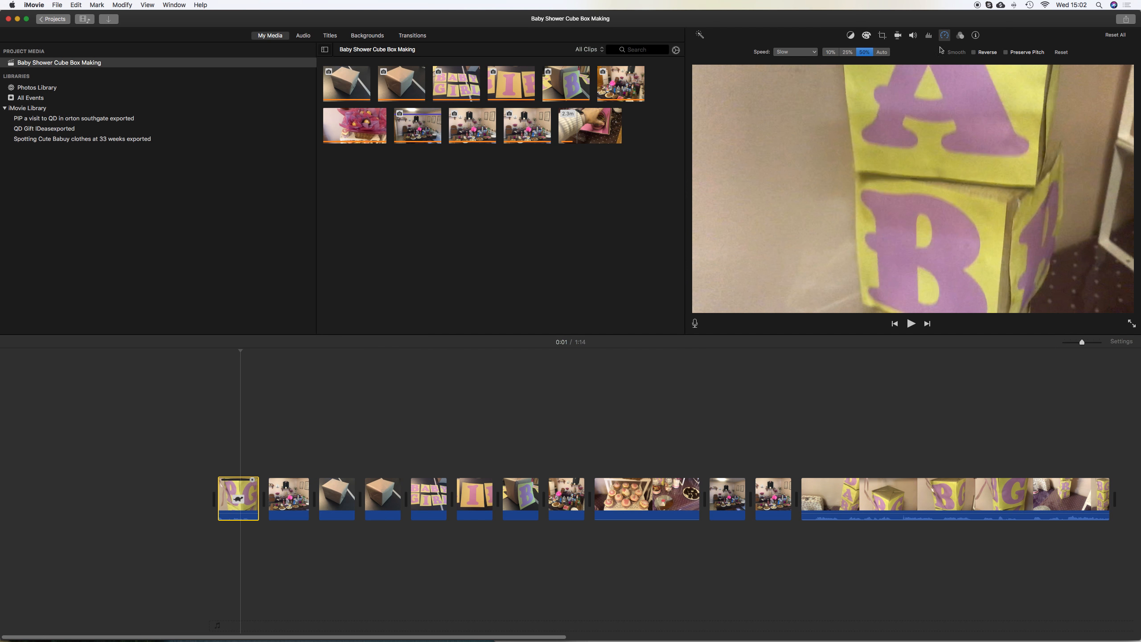
pyautogui.click(839, 53)
# Record a voiceover narration over the opening clips from the project start
pyautogui.click(204, 400)
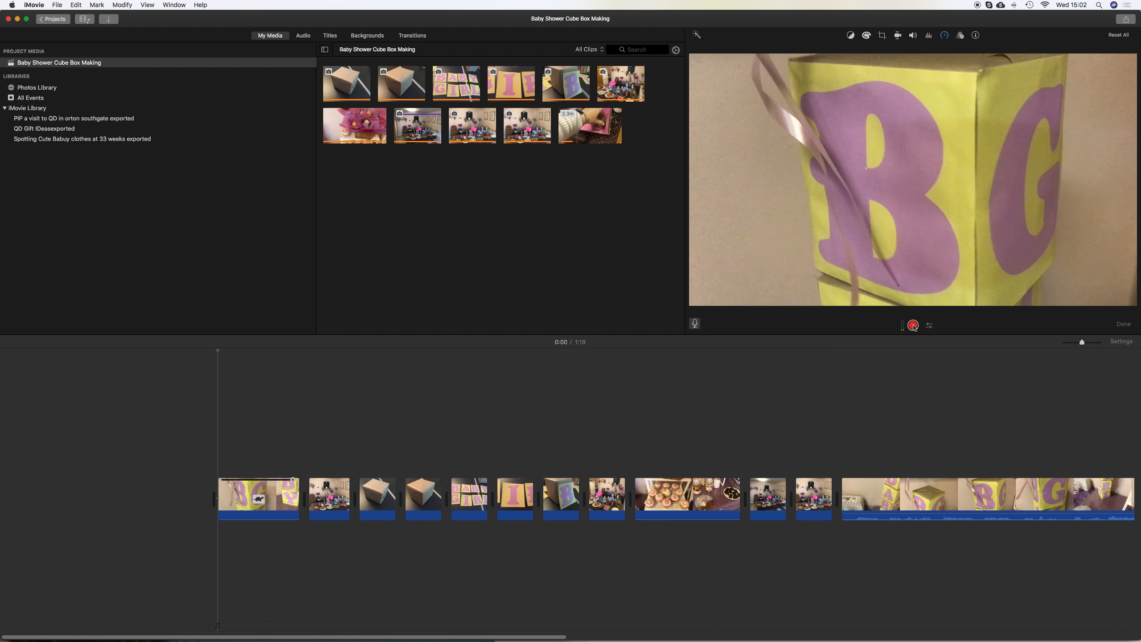
pyautogui.click(913, 325)
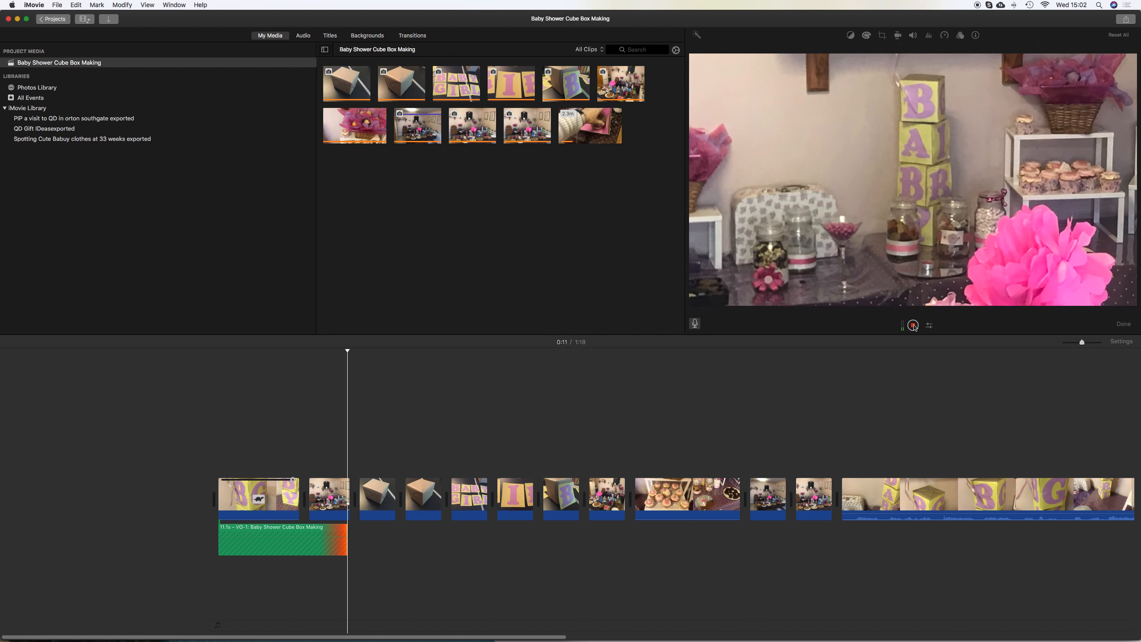
pyautogui.click(913, 325)
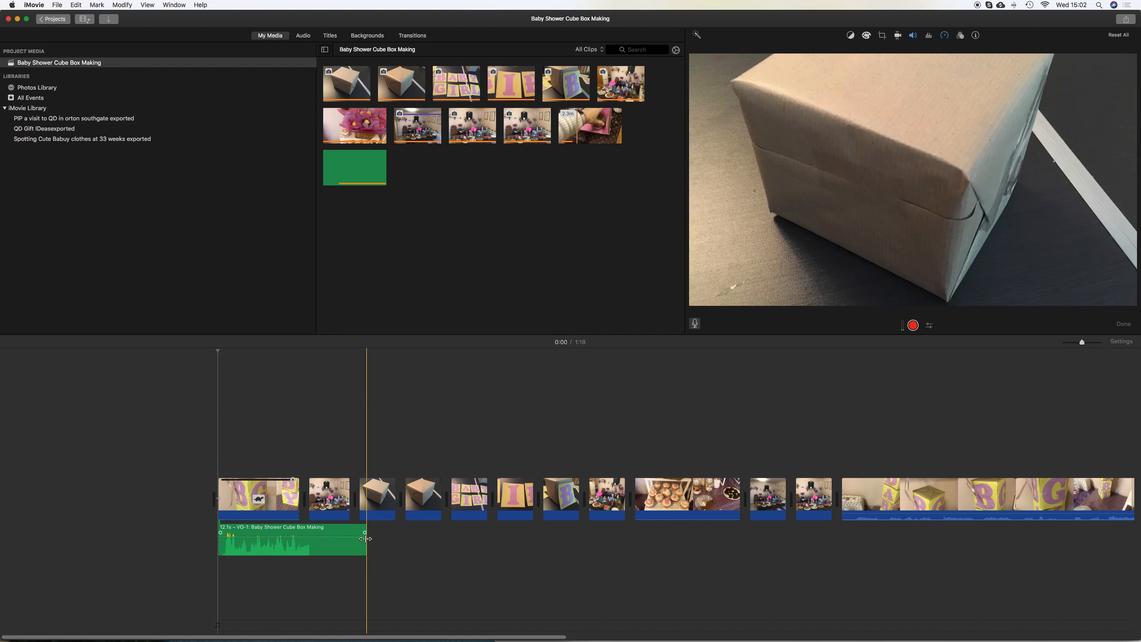
# Trim the end of the first voiceover clip slightly and preview it
pyautogui.moveTo(364, 530); pyautogui.dragTo(362, 530)
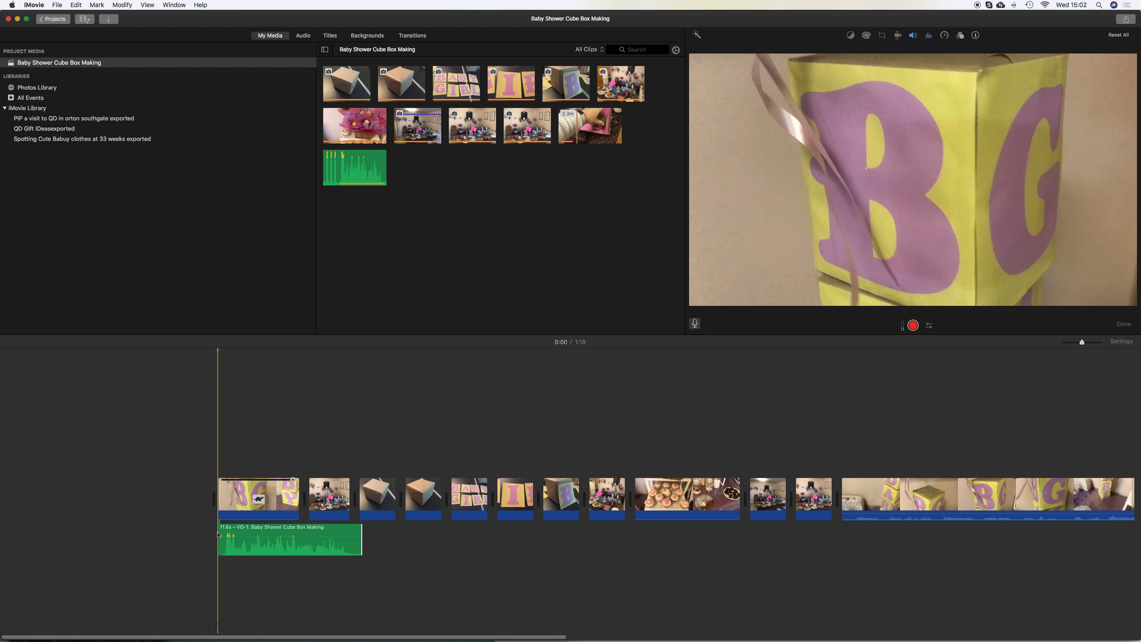
pyautogui.press('space')
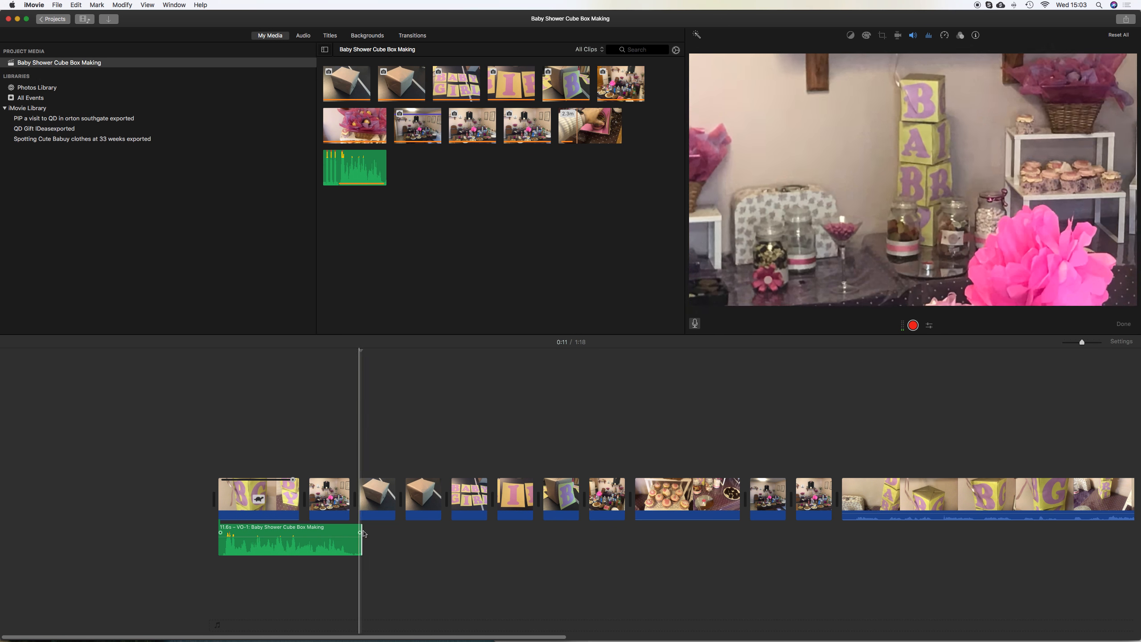
pyautogui.moveTo(362, 530); pyautogui.dragTo(359, 529)
# Lengthen the first brown box clip to about 19.8 s, aligning the voiceover's end with it
pyautogui.click(384, 494)
pyautogui.moveTo(392, 486); pyautogui.dragTo(403, 485)
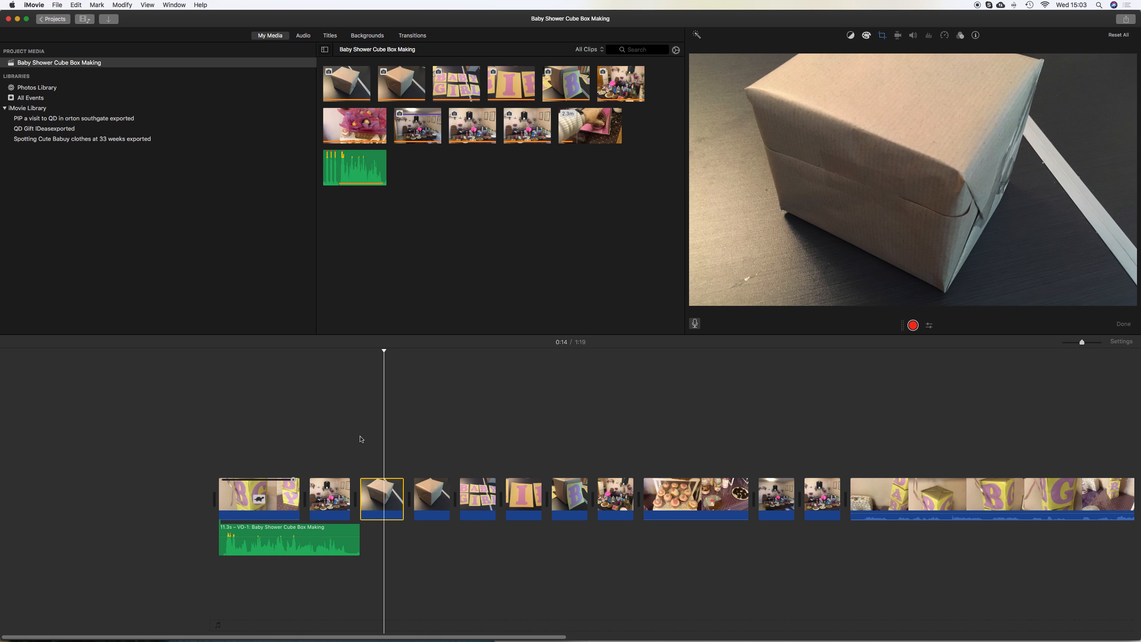
pyautogui.moveTo(402, 494); pyautogui.dragTo(459, 494)
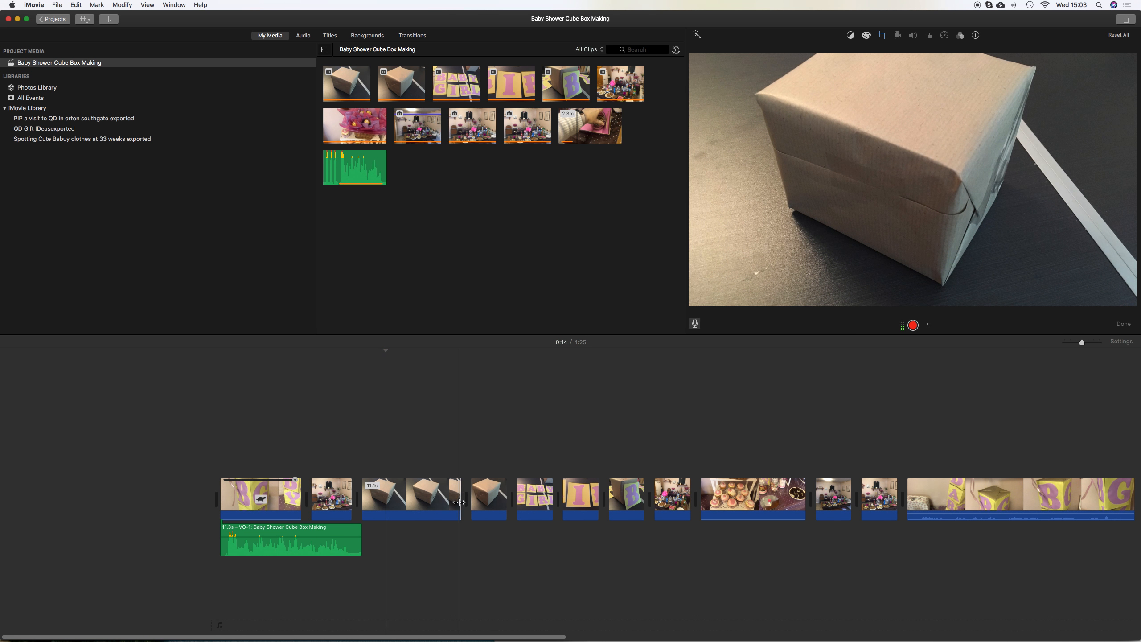
pyautogui.moveTo(357, 530); pyautogui.dragTo(360, 532)
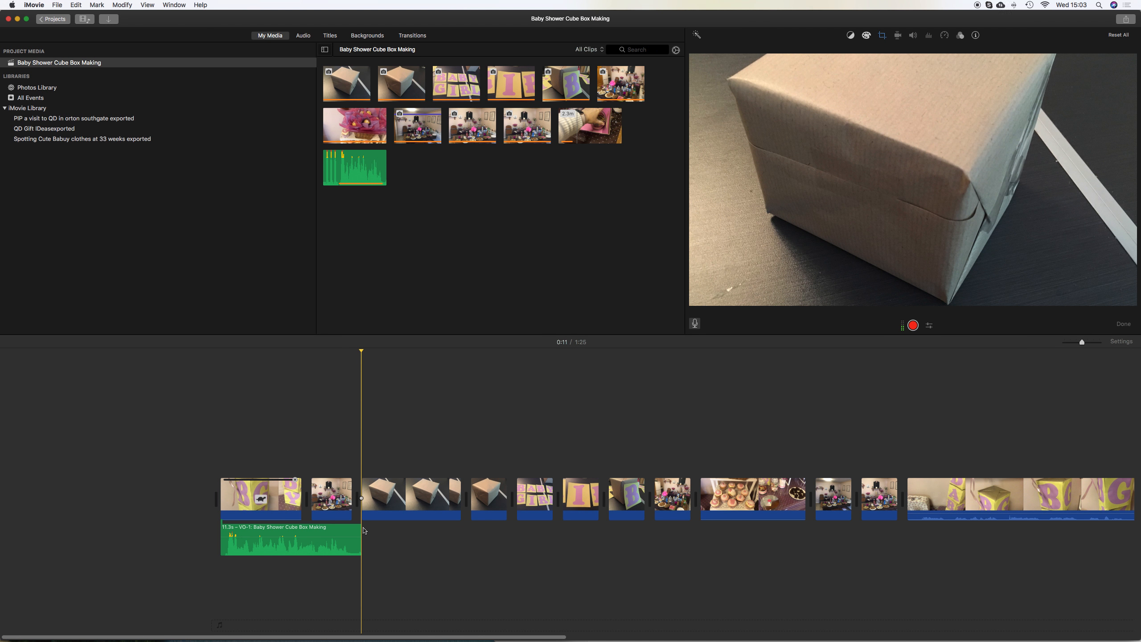
pyautogui.click(406, 494)
pyautogui.moveTo(471, 490); pyautogui.dragTo(538, 492)
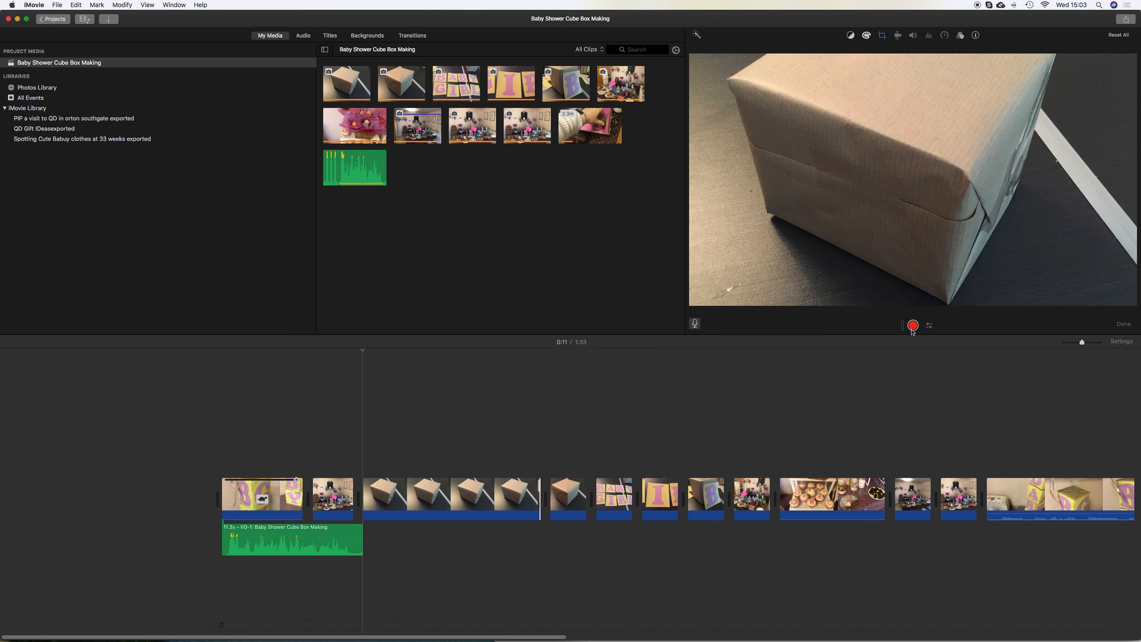
# Record a second voiceover over the brown box clip, trim its end slightly, and preview
pyautogui.click(913, 325)
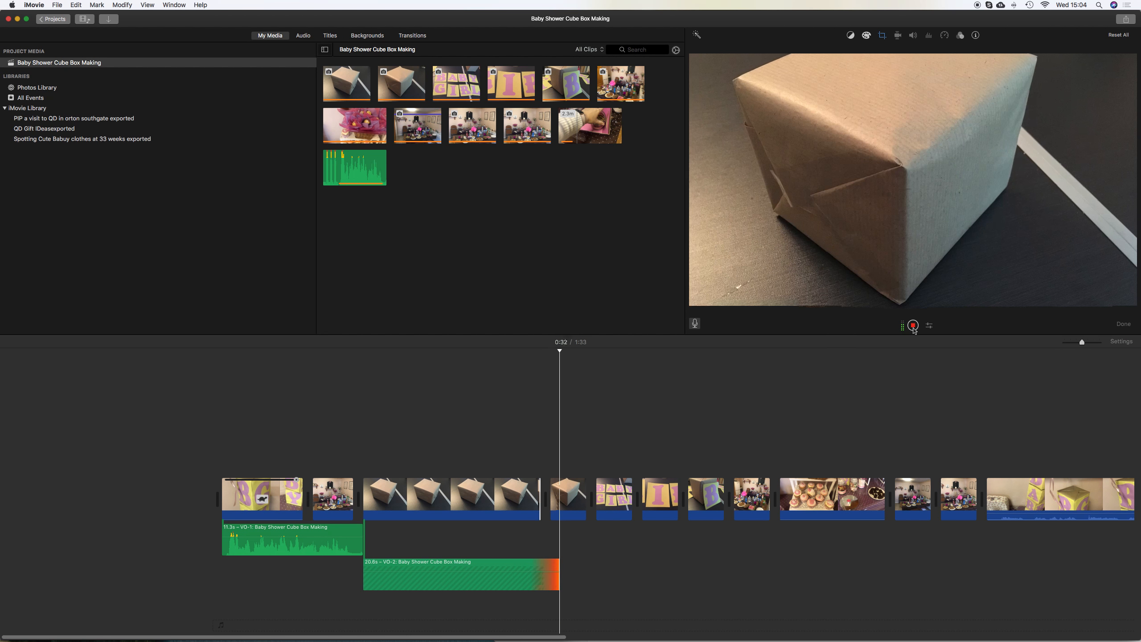
pyautogui.click(912, 326)
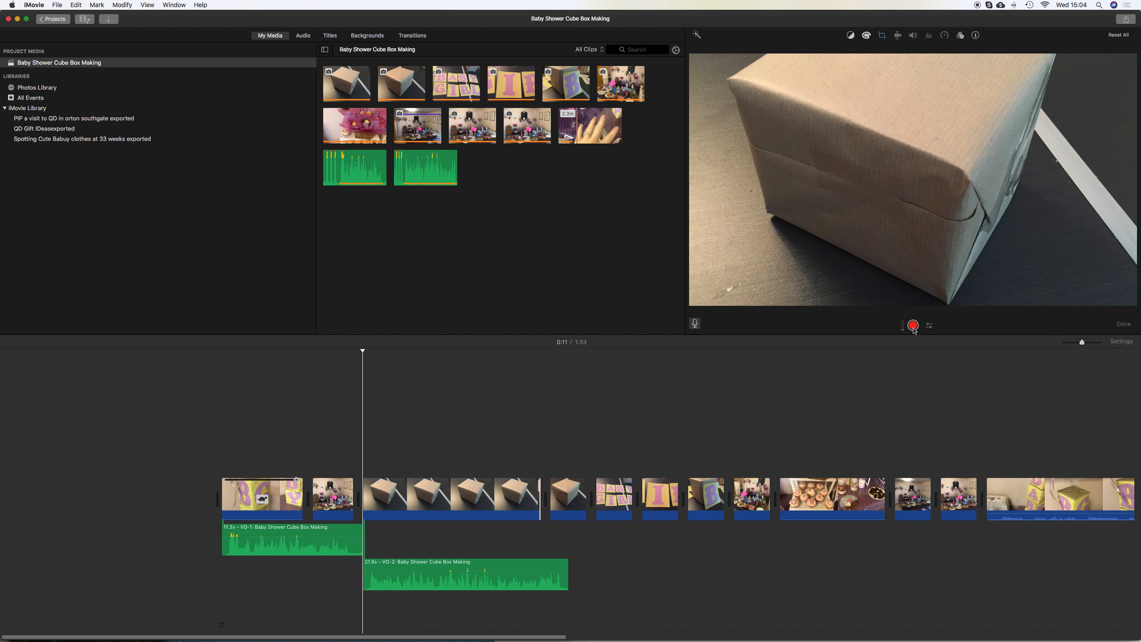
pyautogui.moveTo(568, 563); pyautogui.dragTo(564, 563)
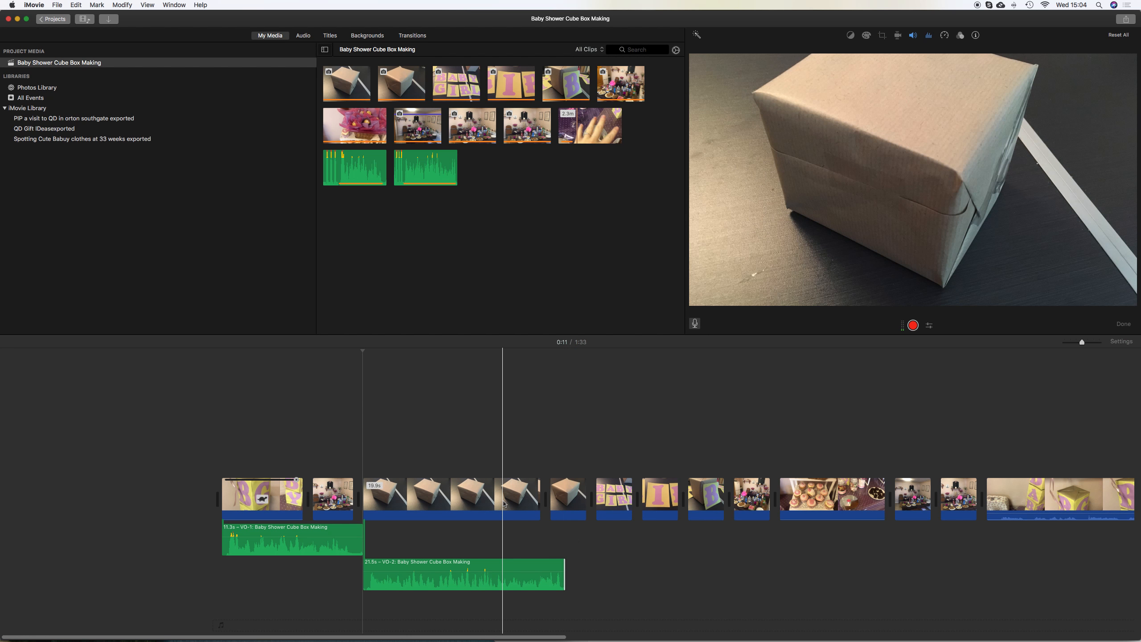
pyautogui.press('space')
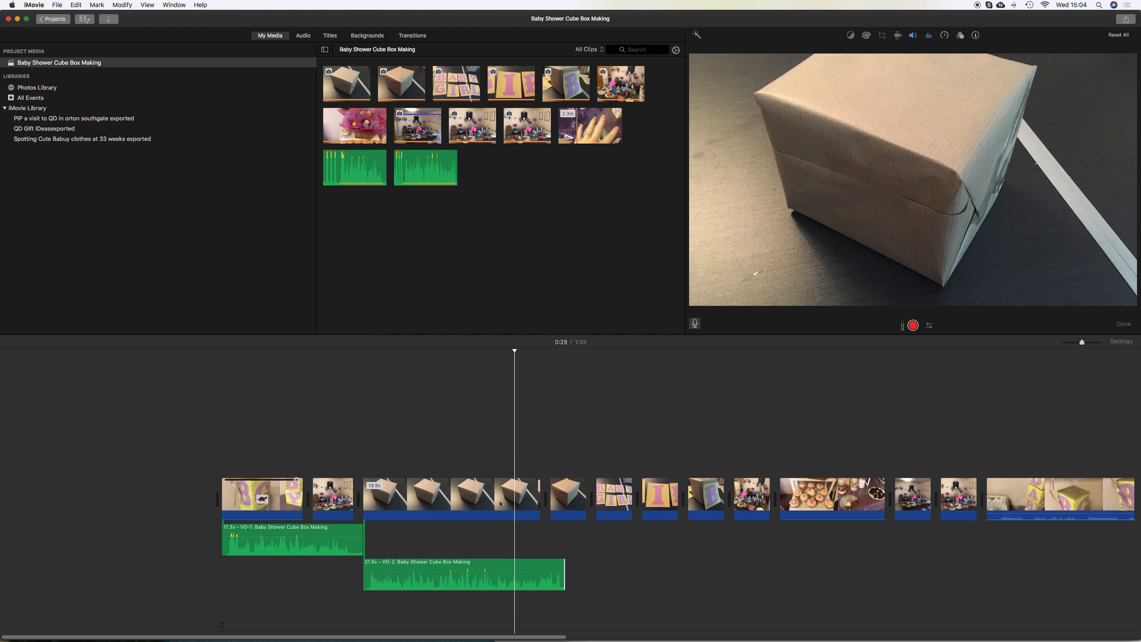
# Move the short brown box clip in beside the other brown box clips and lengthen the BABY GIRL letters clip
pyautogui.moveTo(550, 494); pyautogui.dragTo(420, 488)
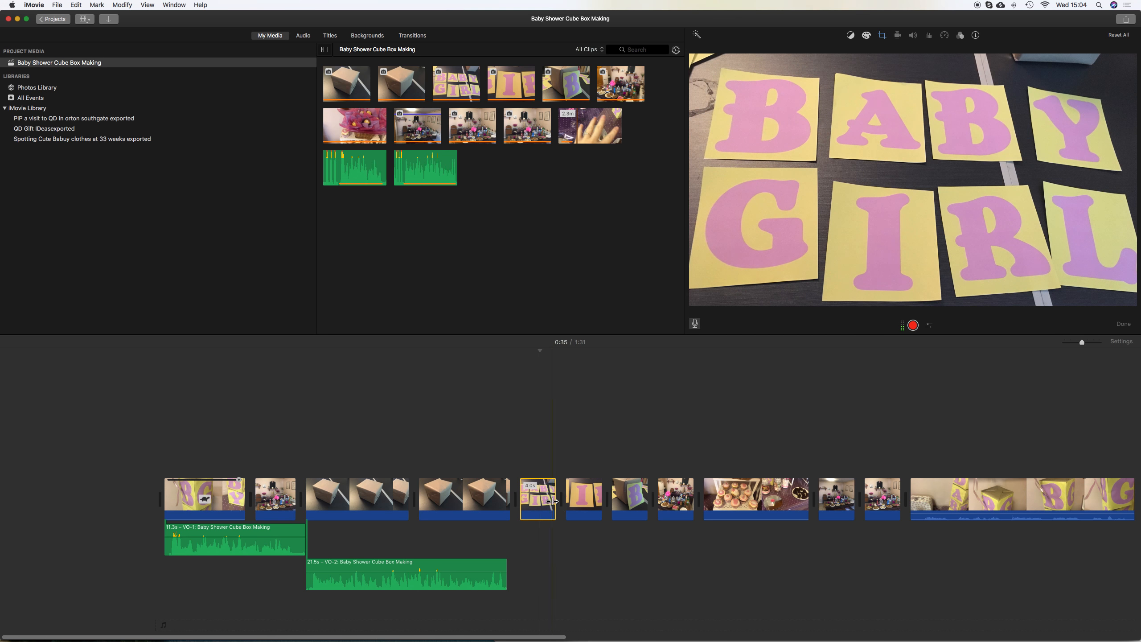
pyautogui.moveTo(557, 500); pyautogui.dragTo(706, 500)
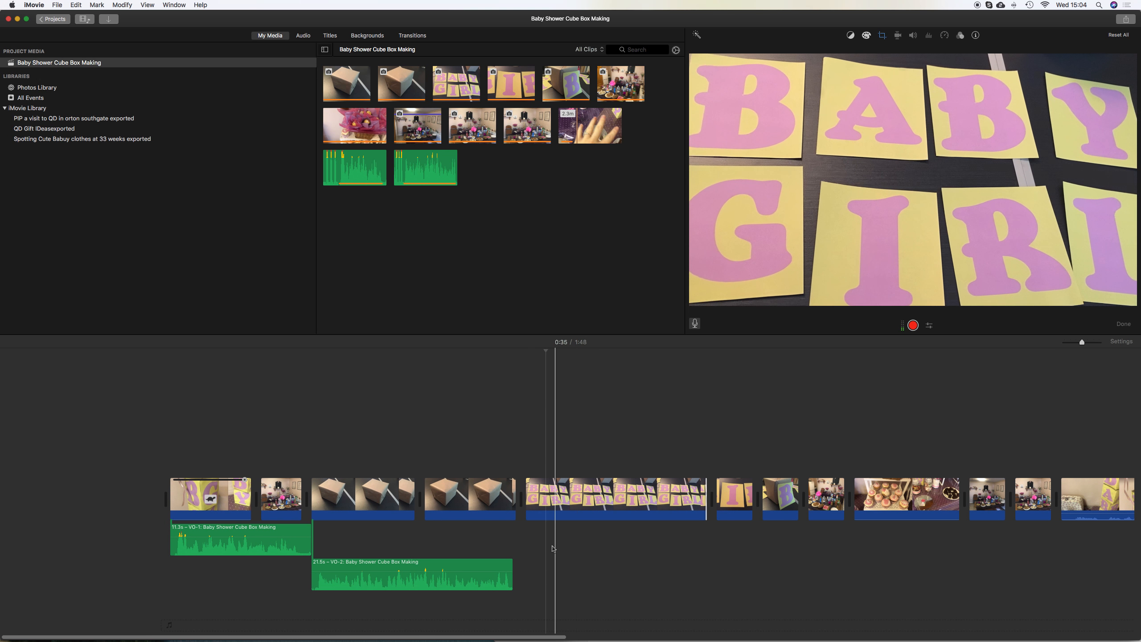
# Record a third voiceover starting over the end of the brown box clips, then trim its start
pyautogui.click(515, 562)
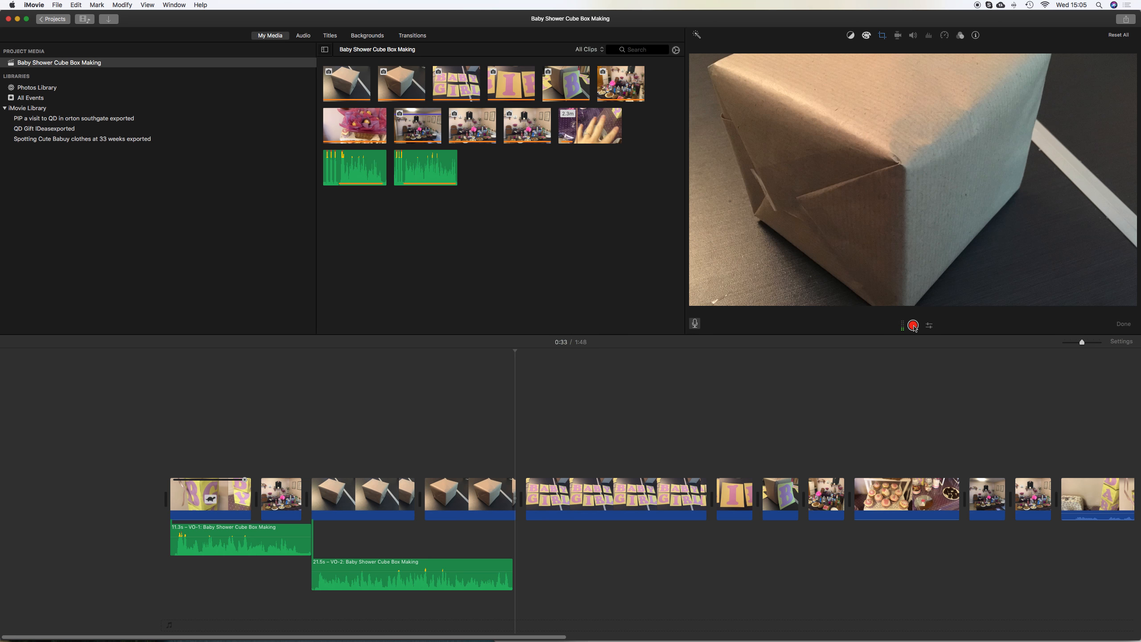
pyautogui.click(913, 325)
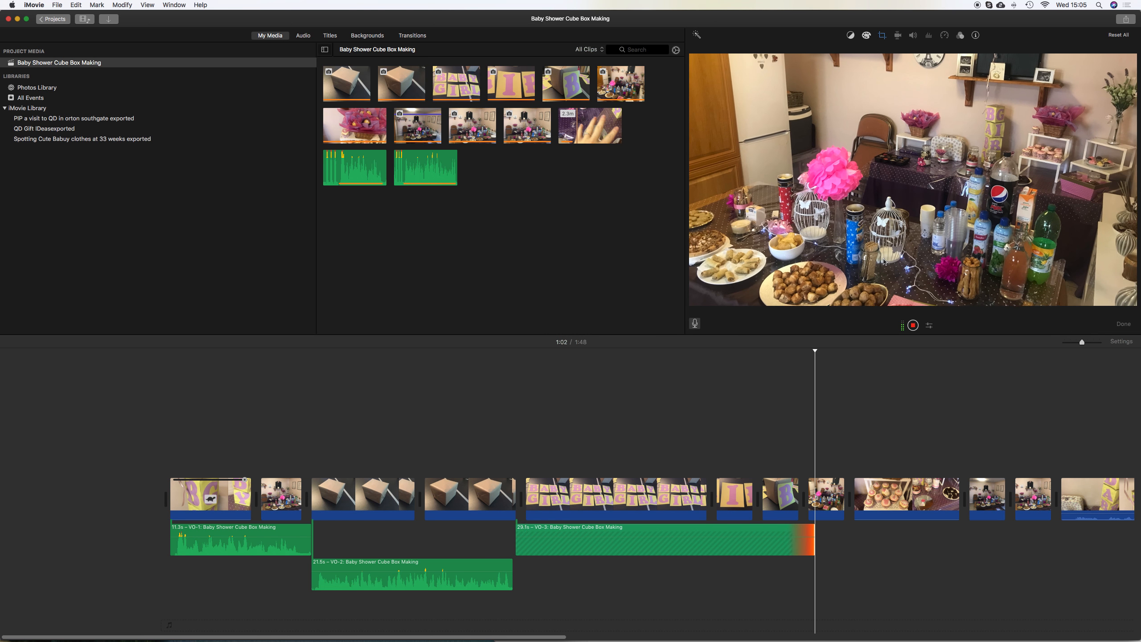
pyautogui.press('space')
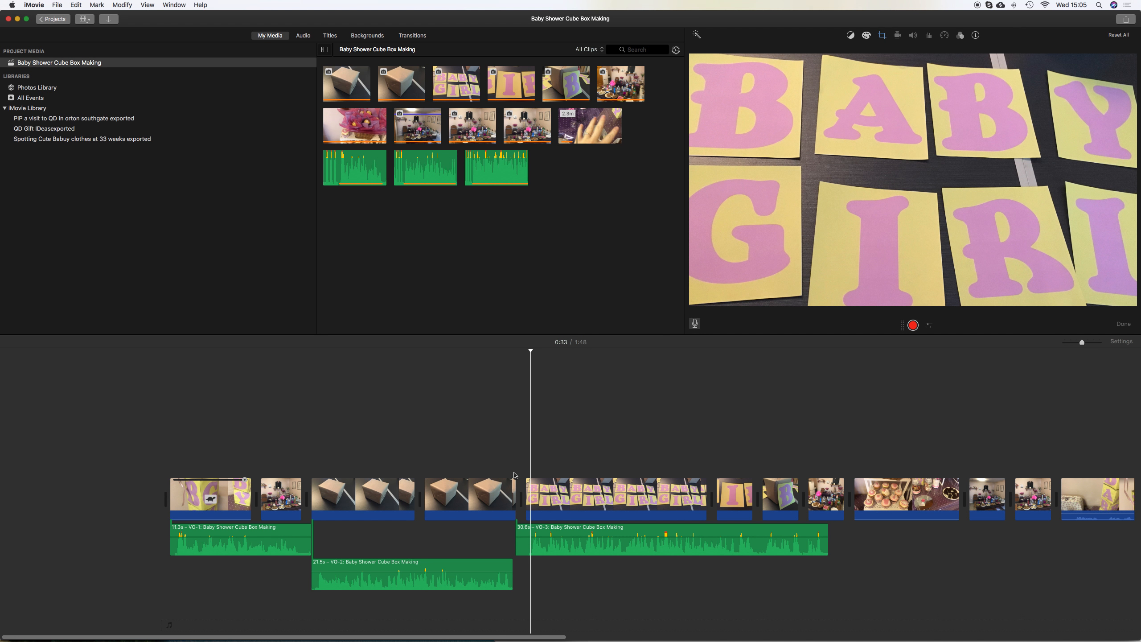
pyautogui.click(521, 530)
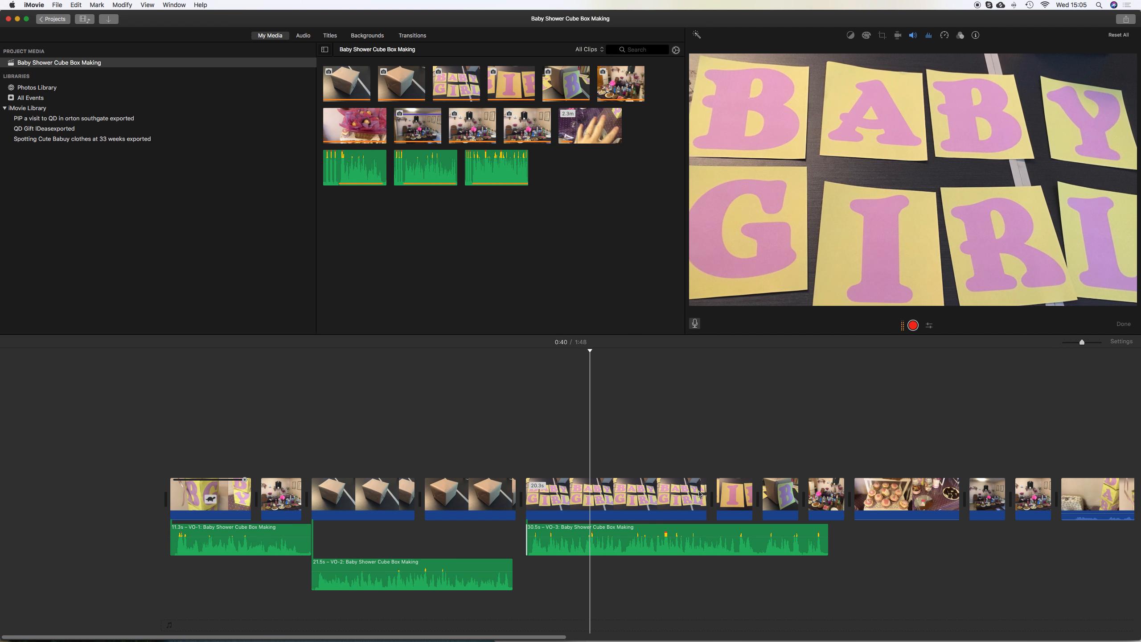
# Zoom in on the BABY GIRL letters clip, preview it, try splitting it at the playhead, and undo the split
pyautogui.click(579, 516)
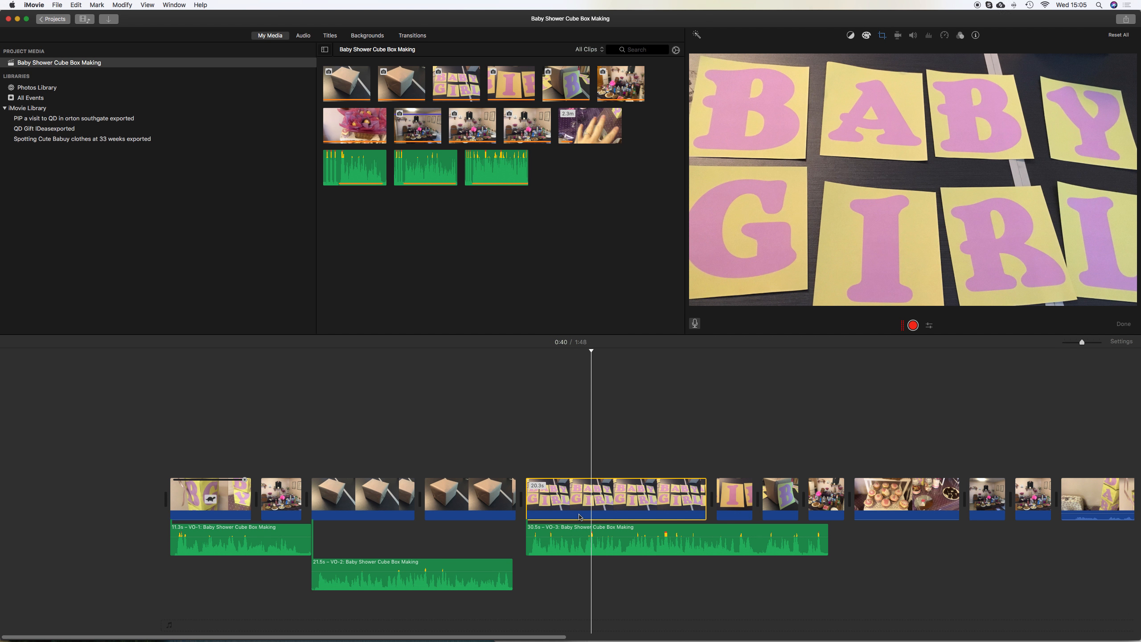
pyautogui.click(576, 516)
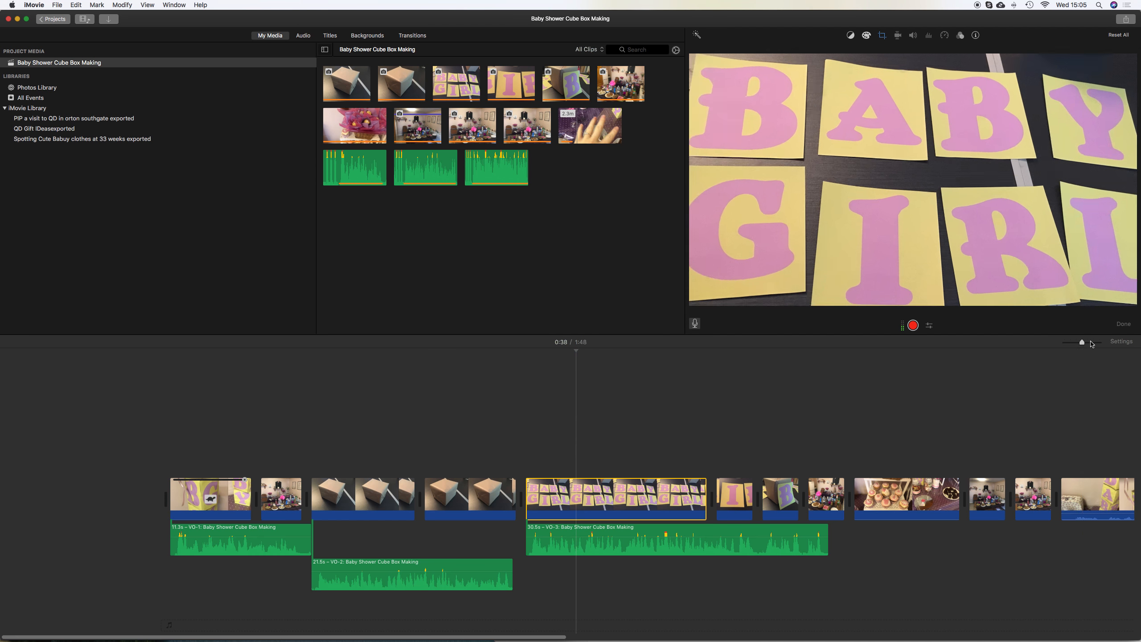
pyautogui.click(1093, 342)
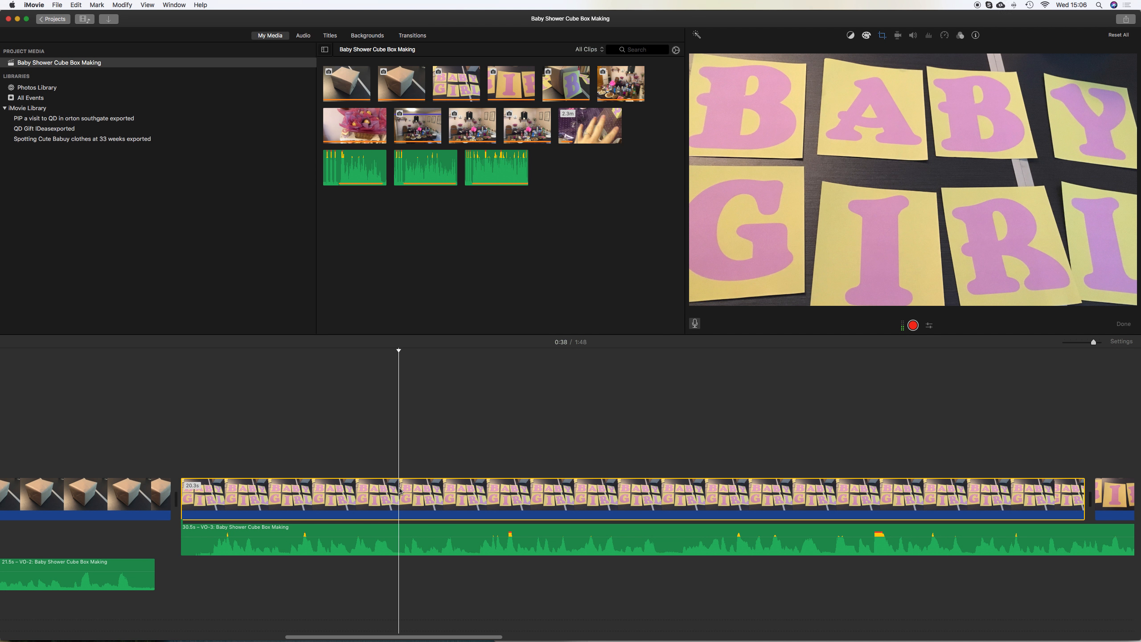
pyautogui.press('space')
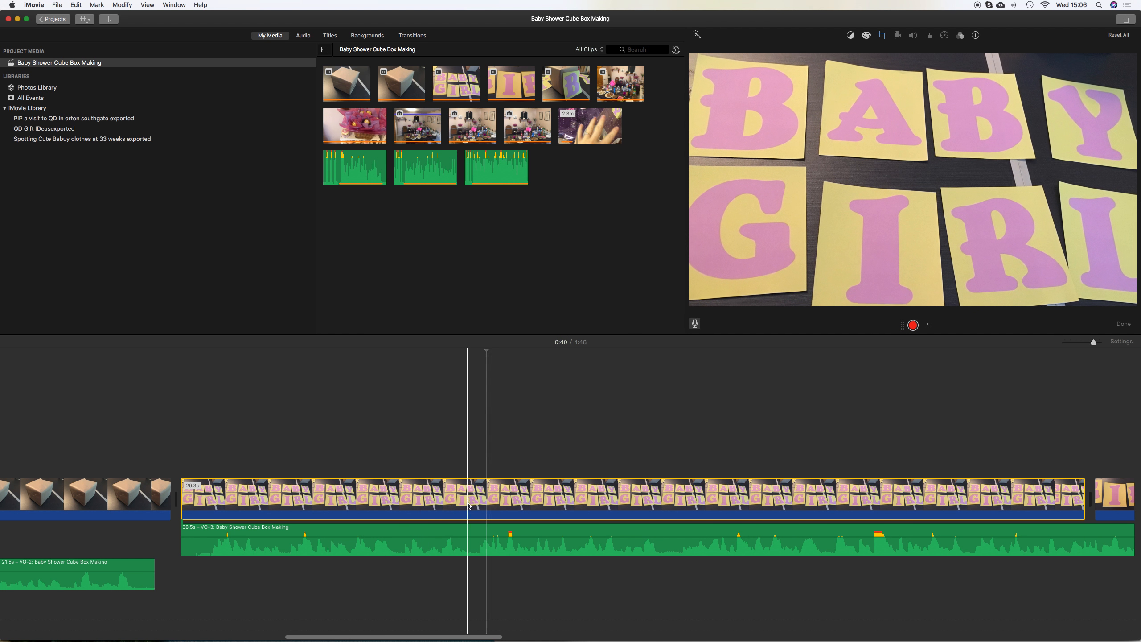
pyautogui.press('space')
pyautogui.press('space')
pyautogui.press('space')
pyautogui.press('super+b')
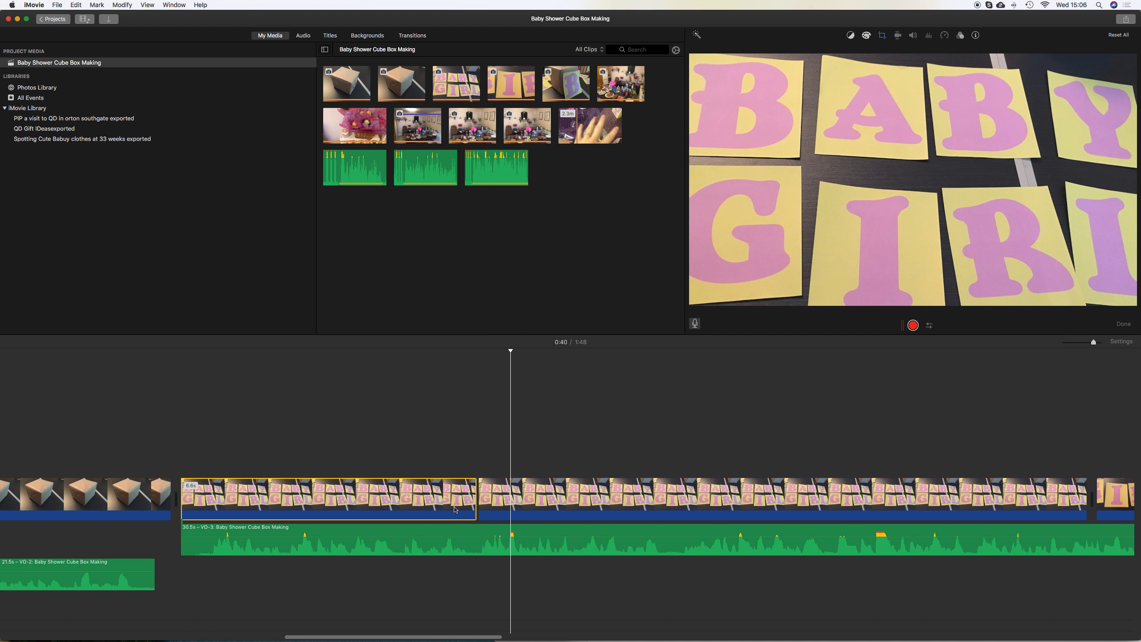
pyautogui.press('space')
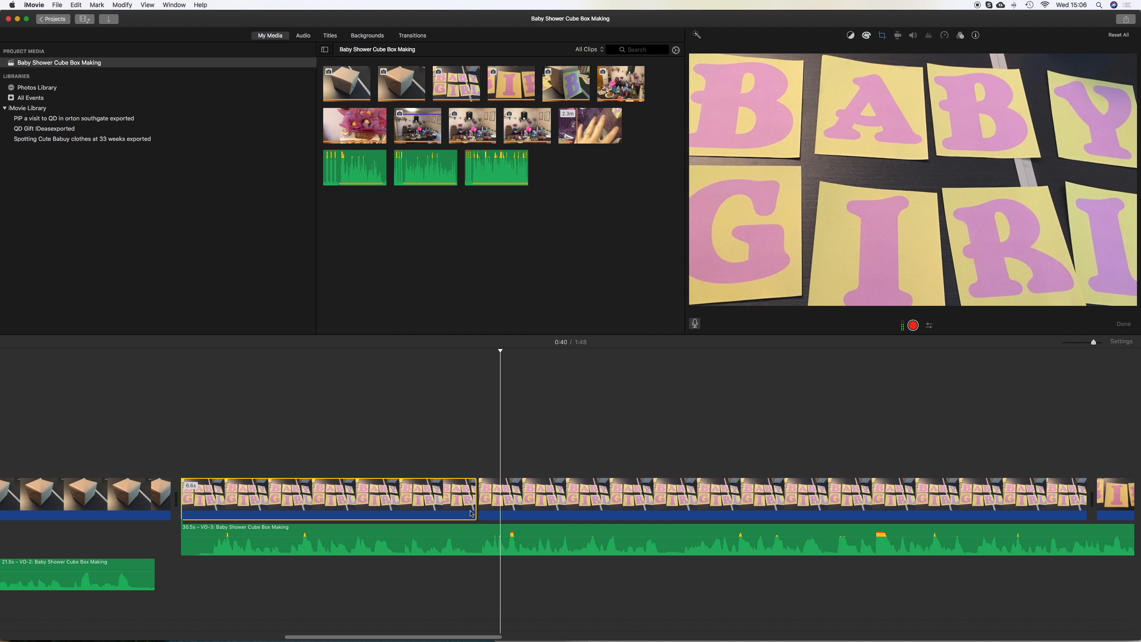
pyautogui.press('super+z')
# Split the third voiceover and delete a section from its middle, then preview
pyautogui.click(477, 531)
pyautogui.press('super+b')
pyautogui.press('space')
pyautogui.press('space')
pyautogui.click(480, 533)
pyautogui.press('super+b')
pyautogui.click(481, 534)
pyautogui.press('BackSpace')
pyautogui.press('space')
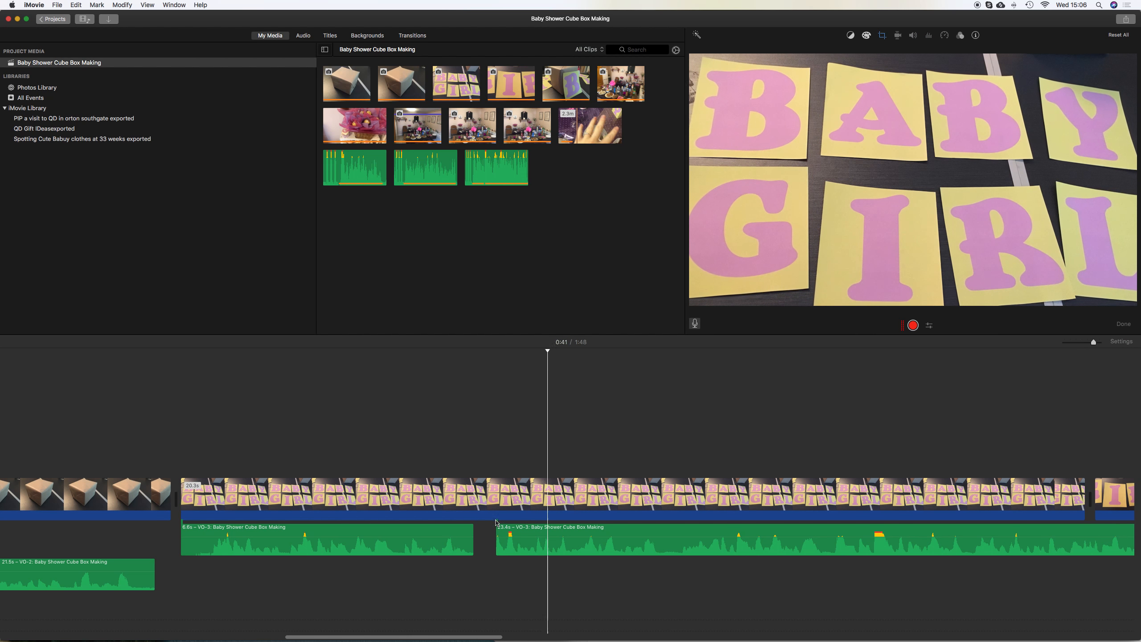
# Trim the start of the later voiceover part and slide it left to close the gap
pyautogui.moveTo(496, 524); pyautogui.dragTo(534, 530)
pyautogui.click(533, 514)
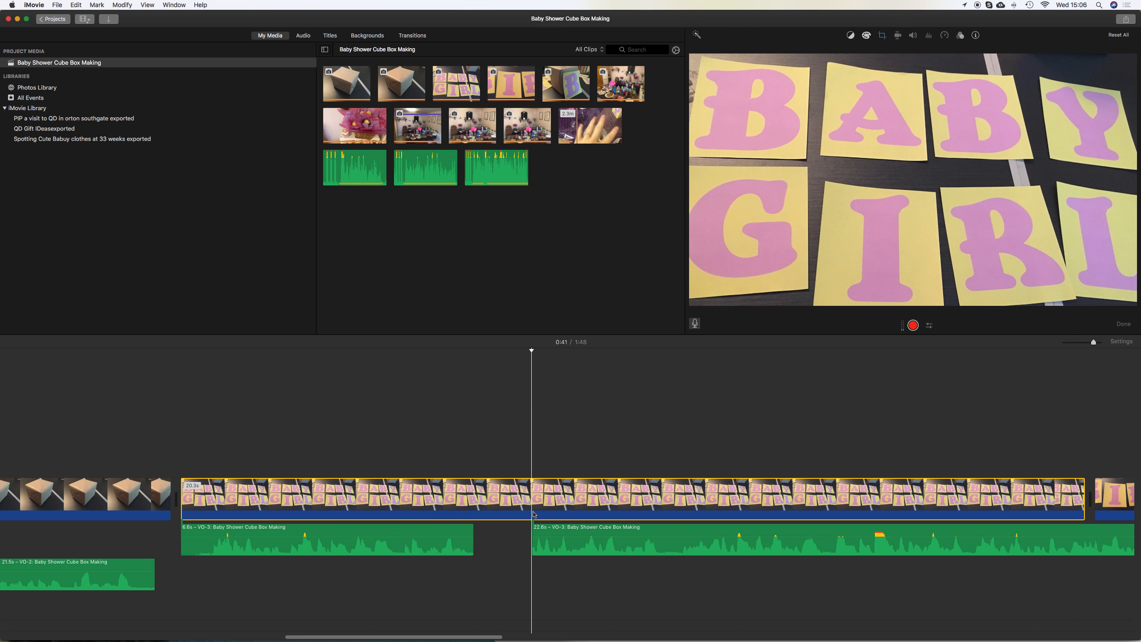
pyautogui.press('super+b')
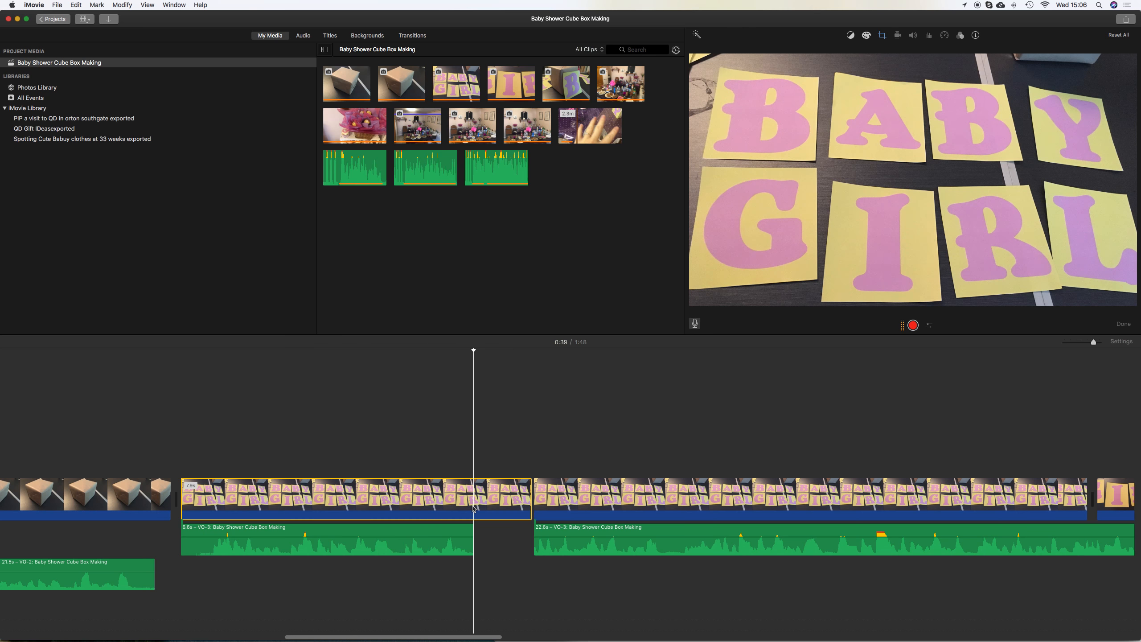
pyautogui.press('super+z')
pyautogui.moveTo(541, 534); pyautogui.dragTo(482, 534)
pyautogui.click(458, 514)
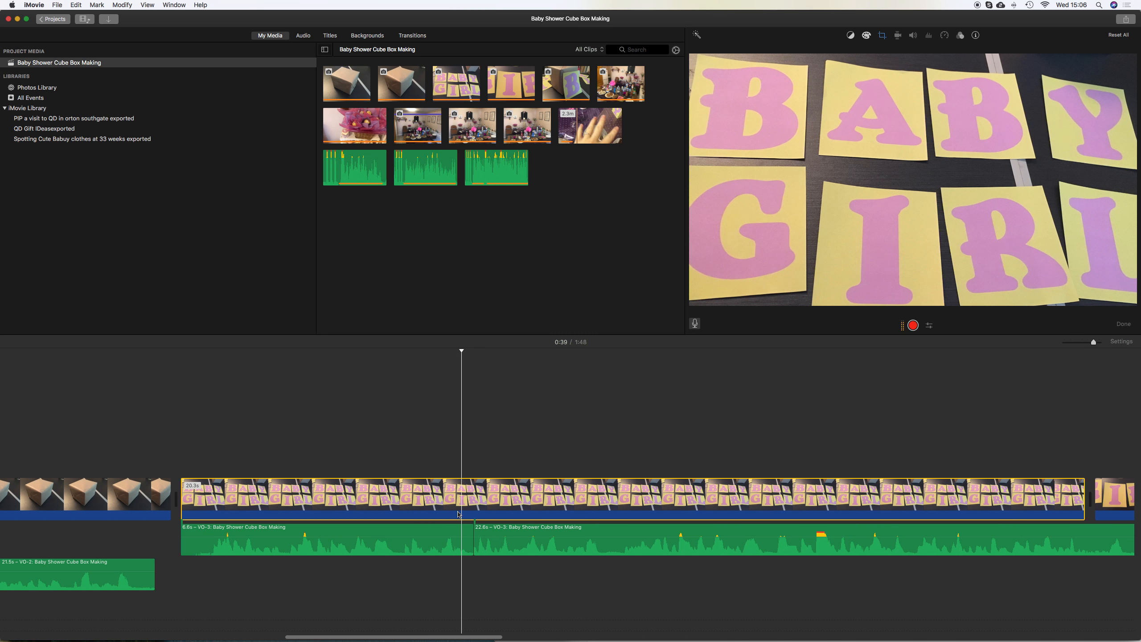
pyautogui.click(429, 513)
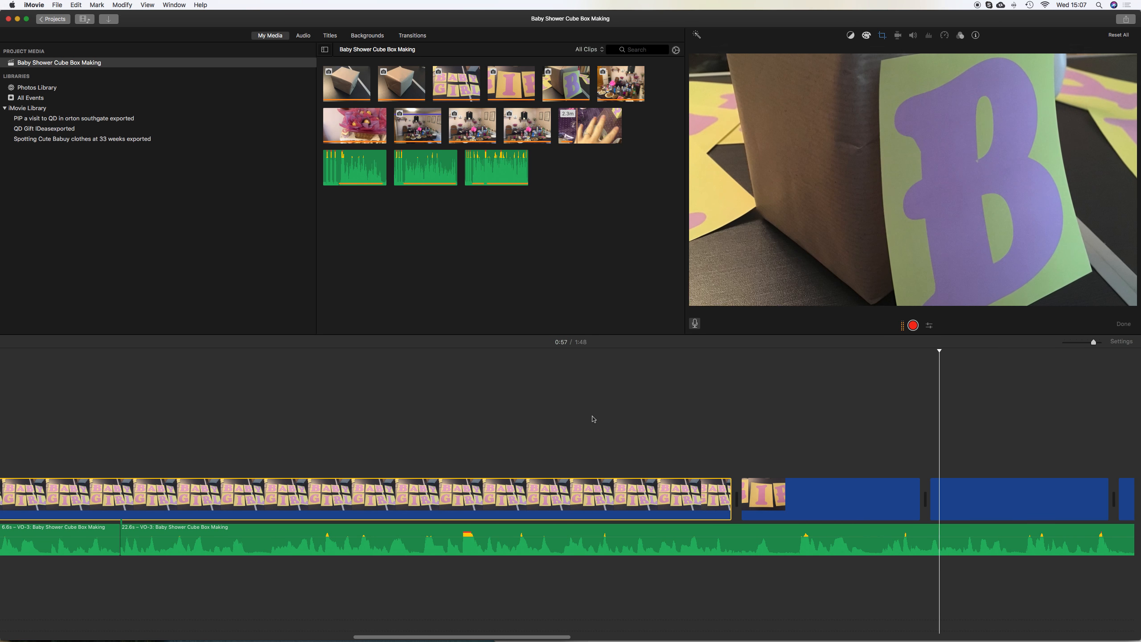
# Lengthen the 'I' letters clip
pyautogui.hscroll(4, 592, 419)
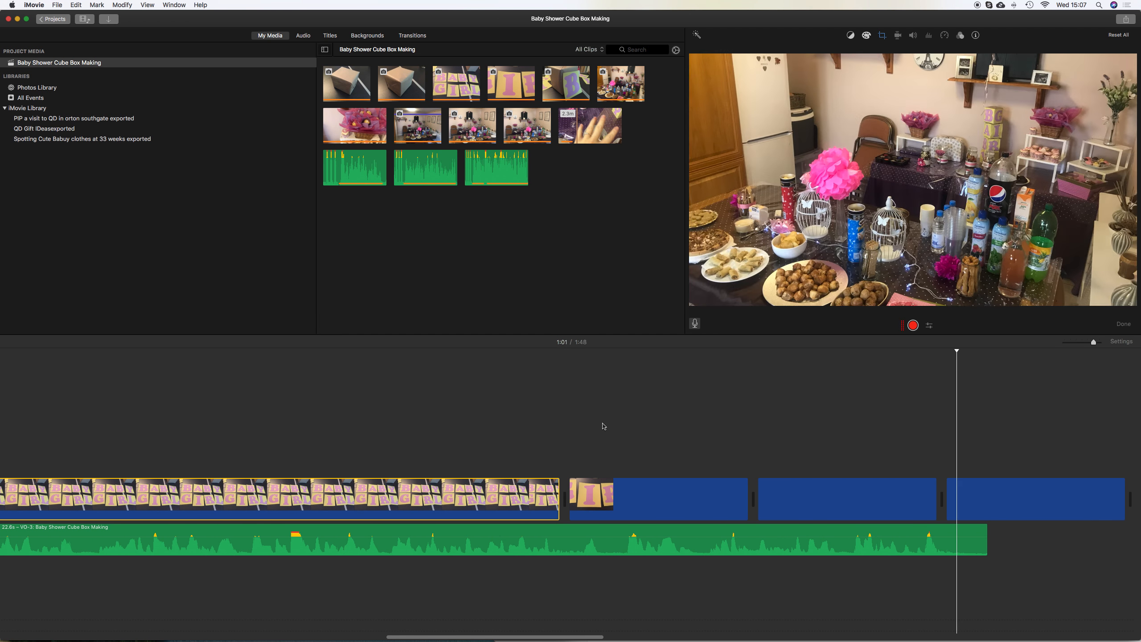
pyautogui.hscroll(1, 604, 426)
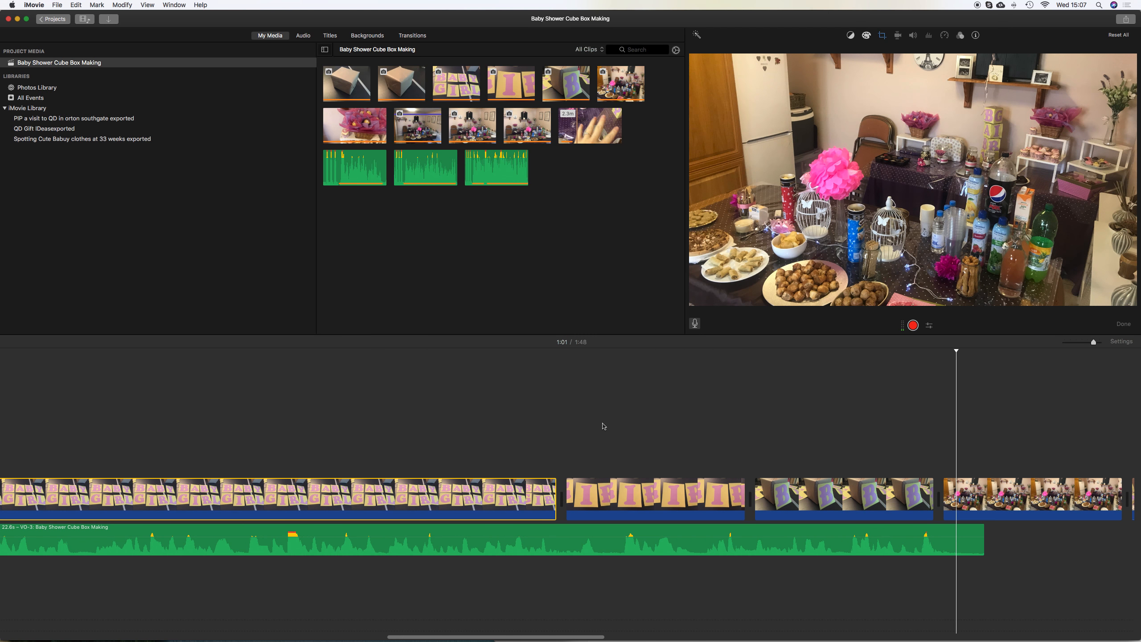
pyautogui.click(613, 494)
pyautogui.moveTo(742, 501); pyautogui.dragTo(875, 505)
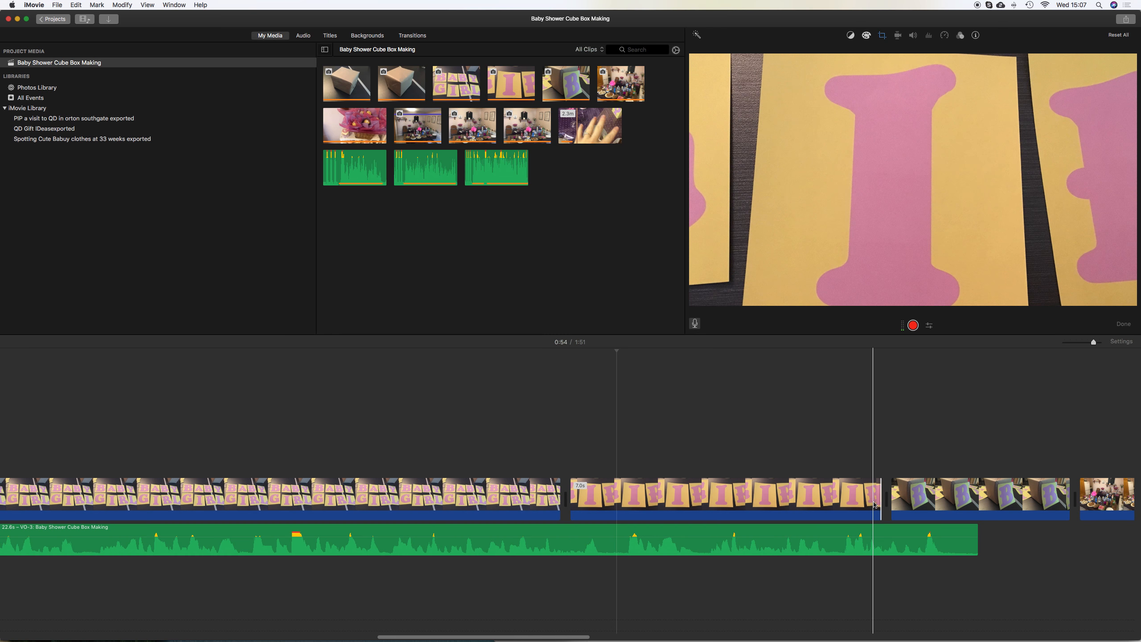
# Select the opening cube clip and paste a copy of it after the 'B' card clip
pyautogui.hscroll(3, 853, 498)
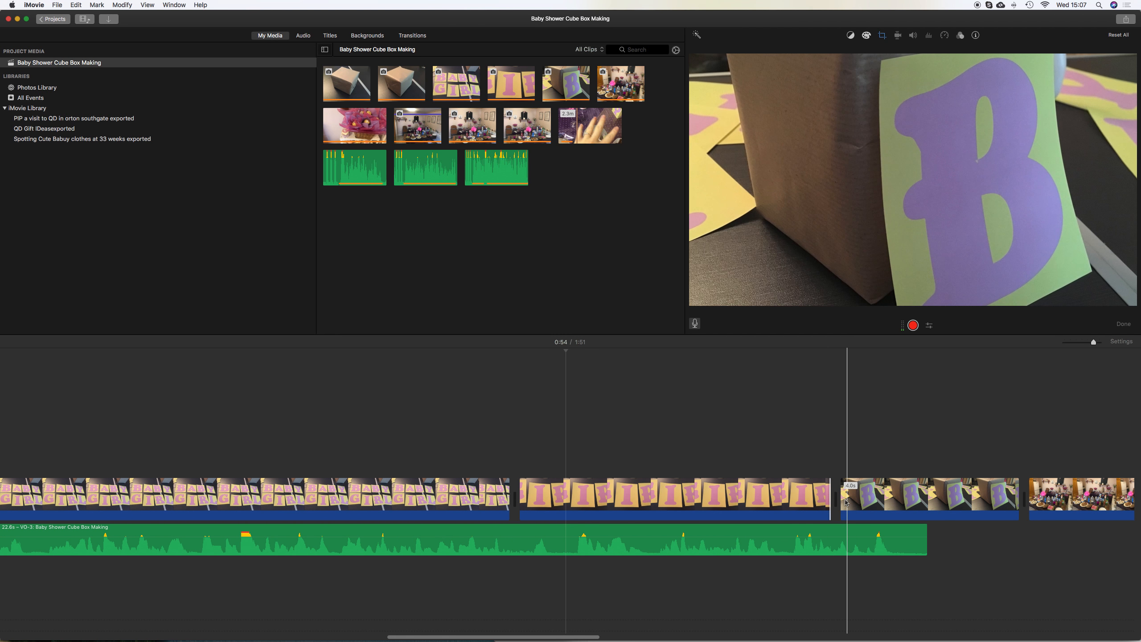
pyautogui.hscroll(-15, 579, 498)
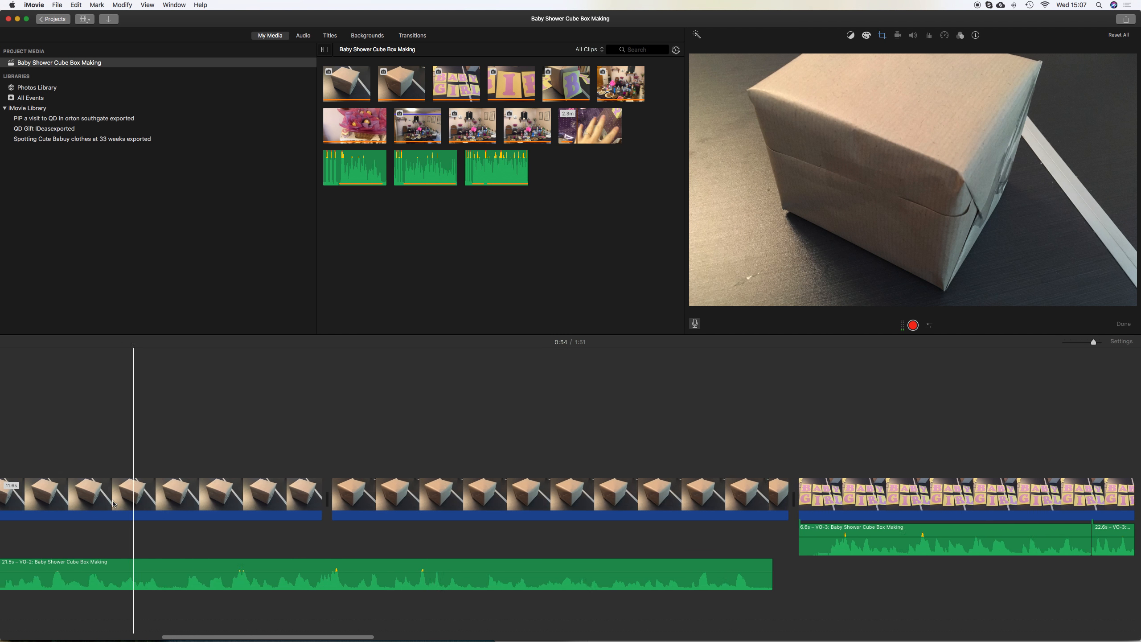
pyautogui.hscroll(-3, 115, 503)
pyautogui.click(59, 502)
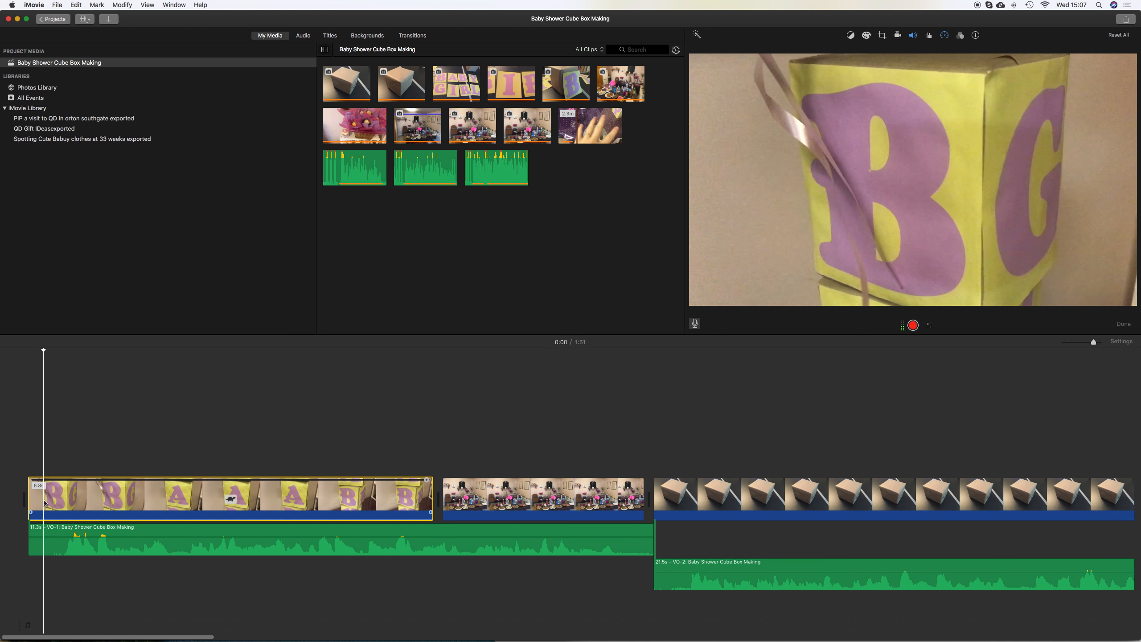
pyautogui.hscroll(15, 60, 501)
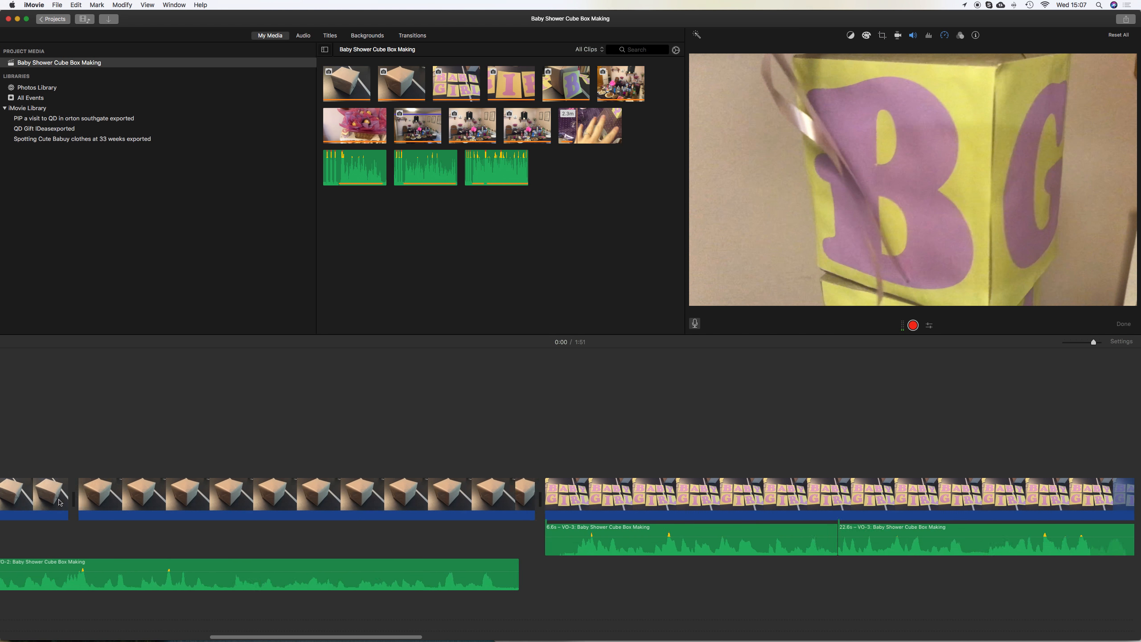
pyautogui.hscroll(12, 60, 500)
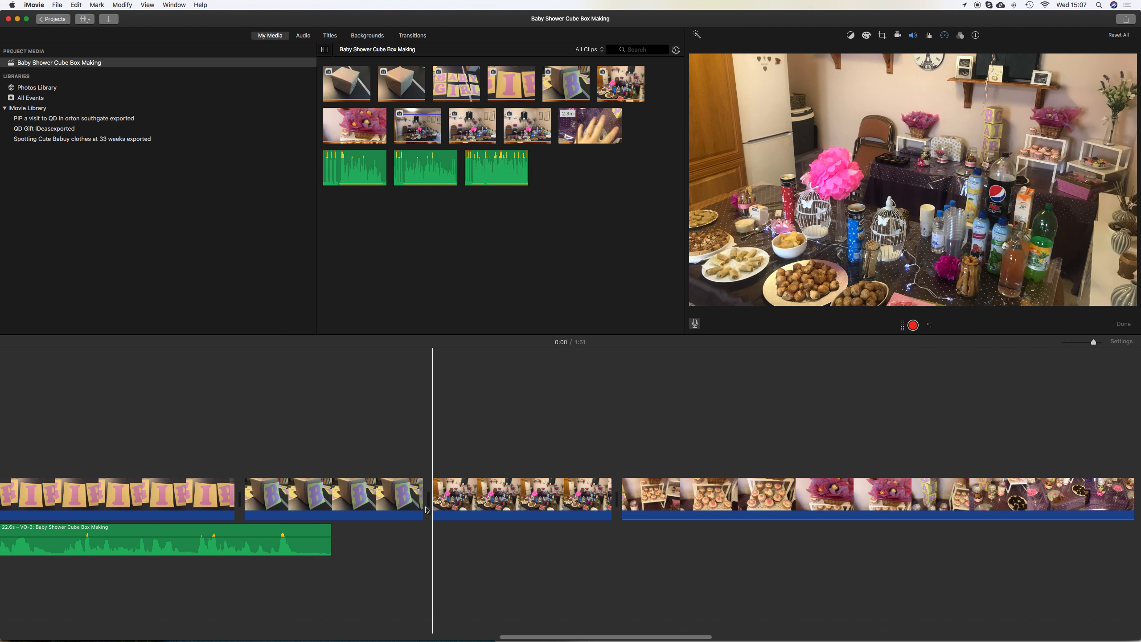
pyautogui.press('super+v')
# Lengthen the 'B' card clip and preview it
pyautogui.press('space')
pyautogui.click(400, 509)
pyautogui.moveTo(422, 498); pyautogui.dragTo(831, 500)
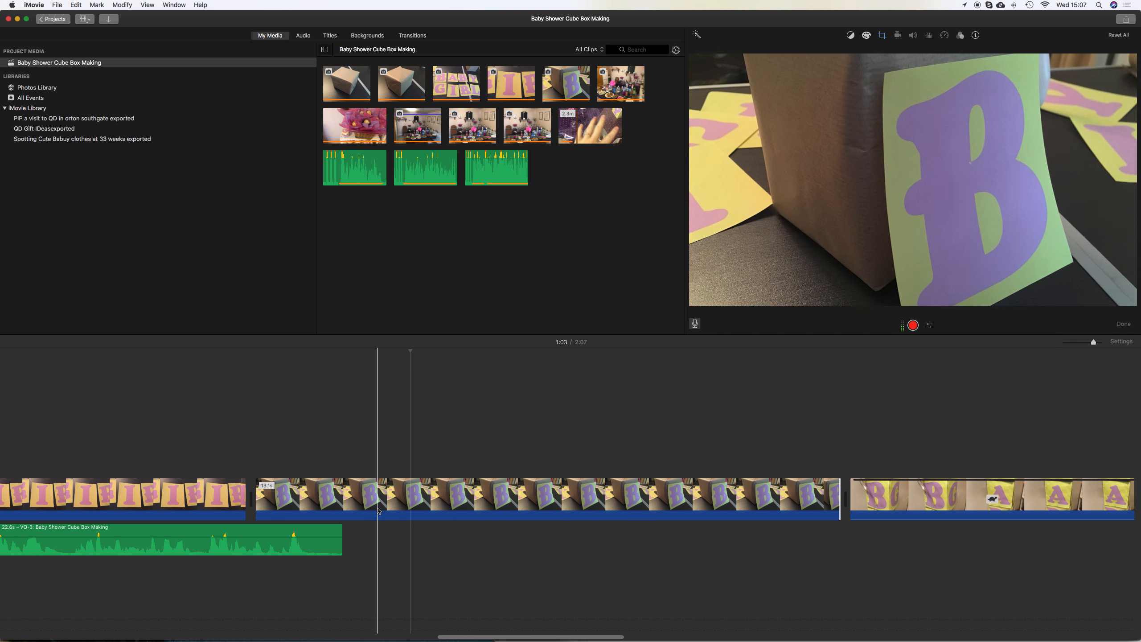
pyautogui.press('space')
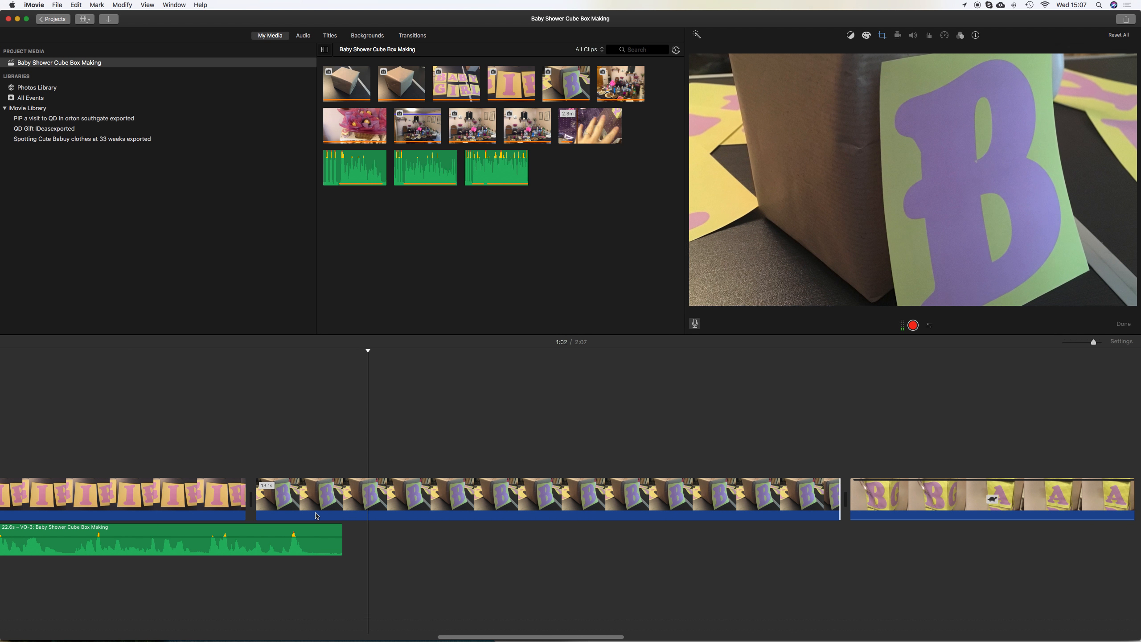
# Trim the end of the third voiceover slightly and preview
pyautogui.click(282, 515)
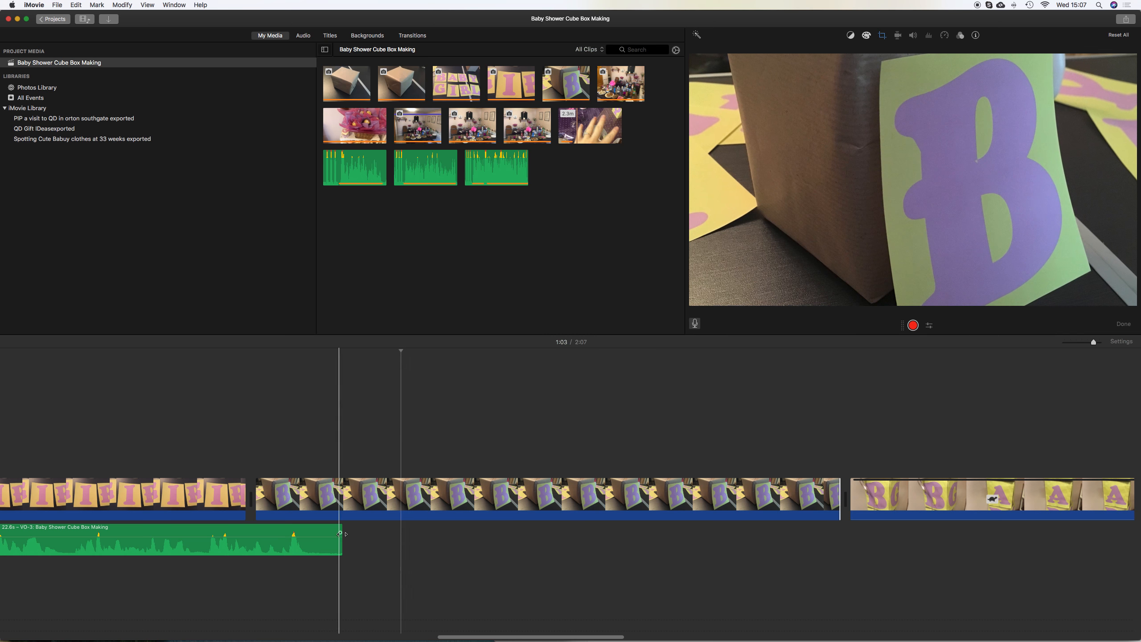
pyautogui.moveTo(343, 532); pyautogui.dragTo(303, 531)
pyautogui.press('space')
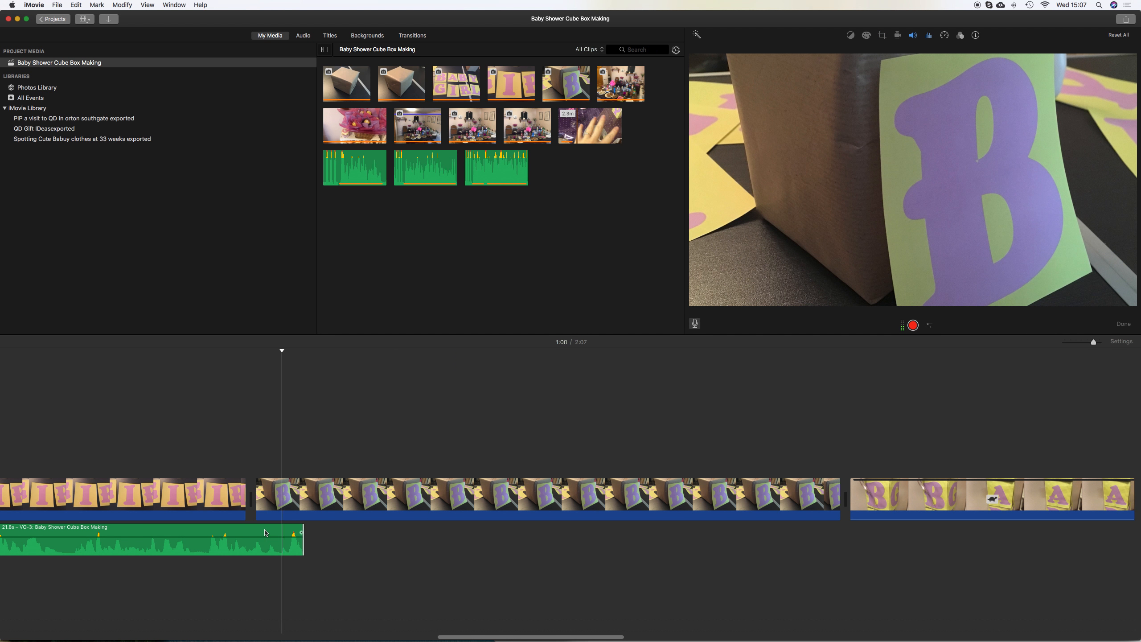
# Extend the 'I' letters clip so it ends with the third voiceover
pyautogui.click(234, 497)
pyautogui.moveTo(245, 497); pyautogui.dragTo(294, 496)
# Record a fourth voiceover starting at the 'B' card clip
pyautogui.press('space')
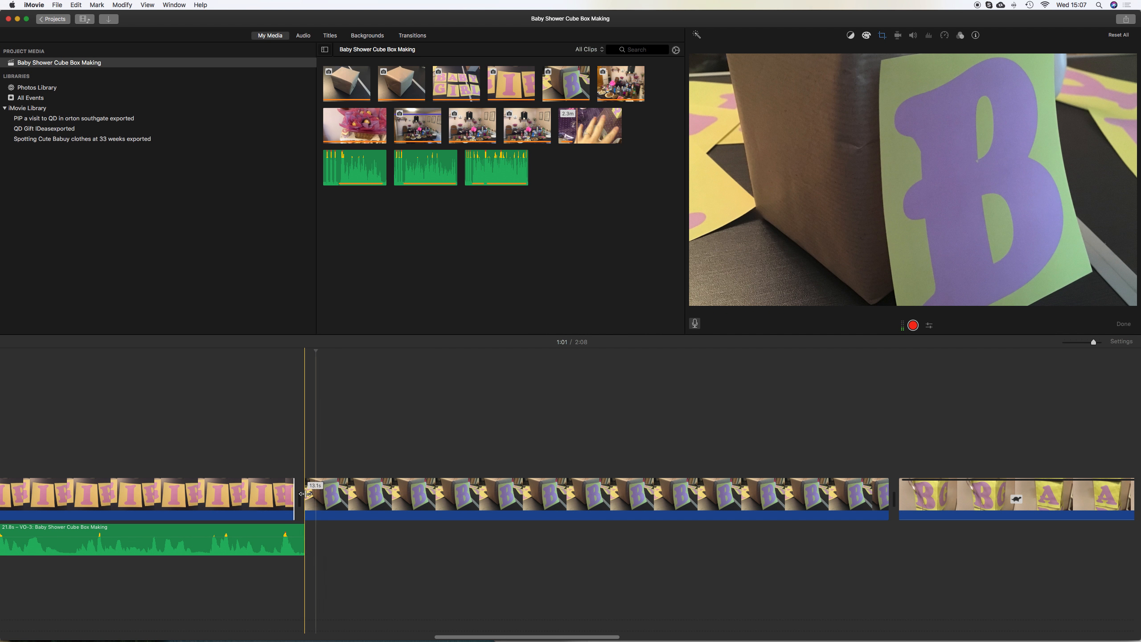
pyautogui.click(912, 325)
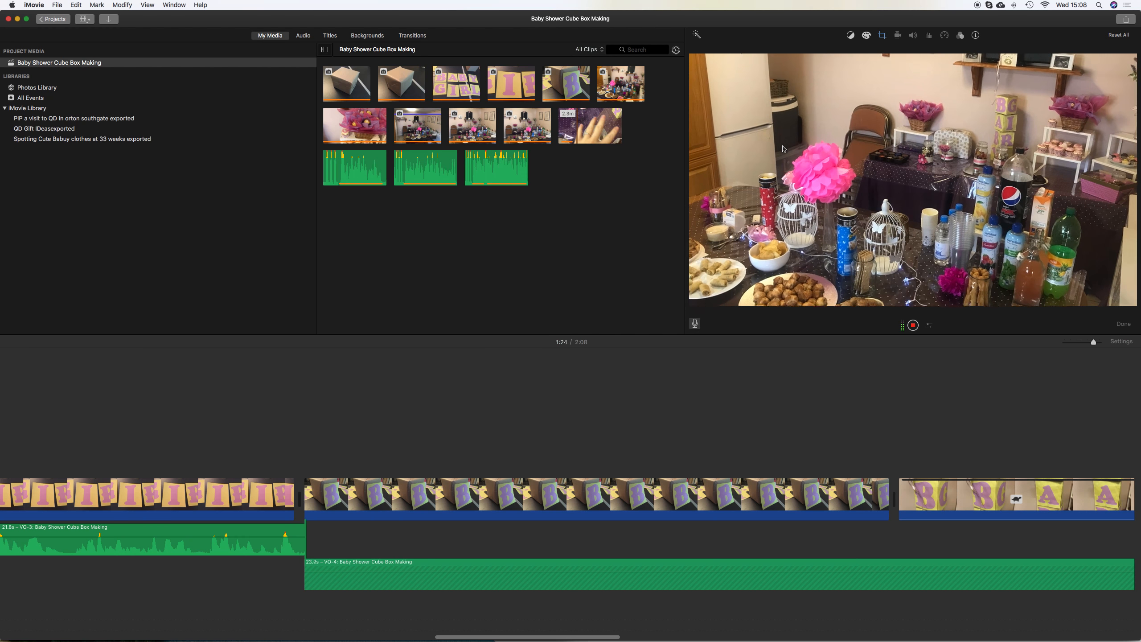
pyautogui.press('space')
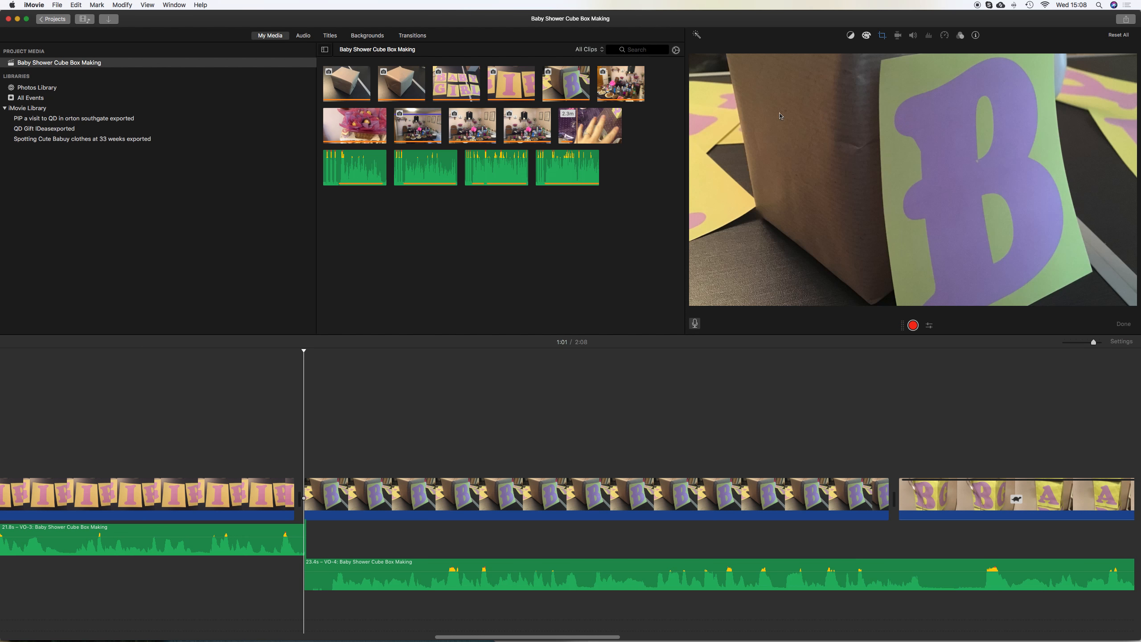
# Split the 'B' card clip at about 1:06 and insert the first box clip between its two halves
pyautogui.click(447, 498)
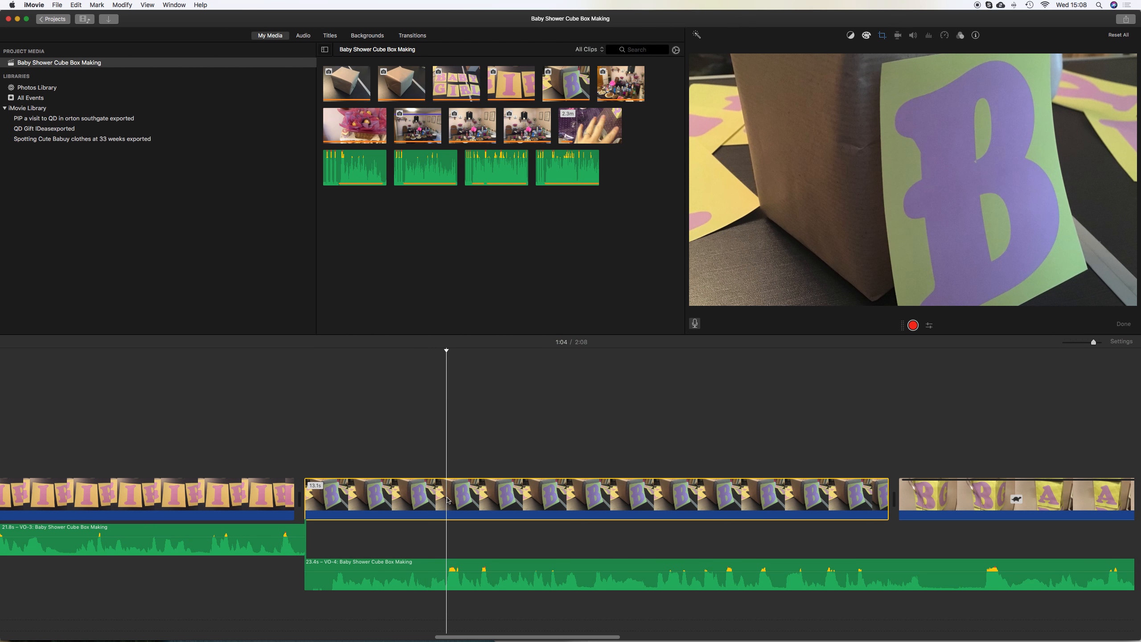
pyautogui.hscroll(10, 448, 499)
pyautogui.hscroll(1, 447, 499)
pyautogui.click(461, 495)
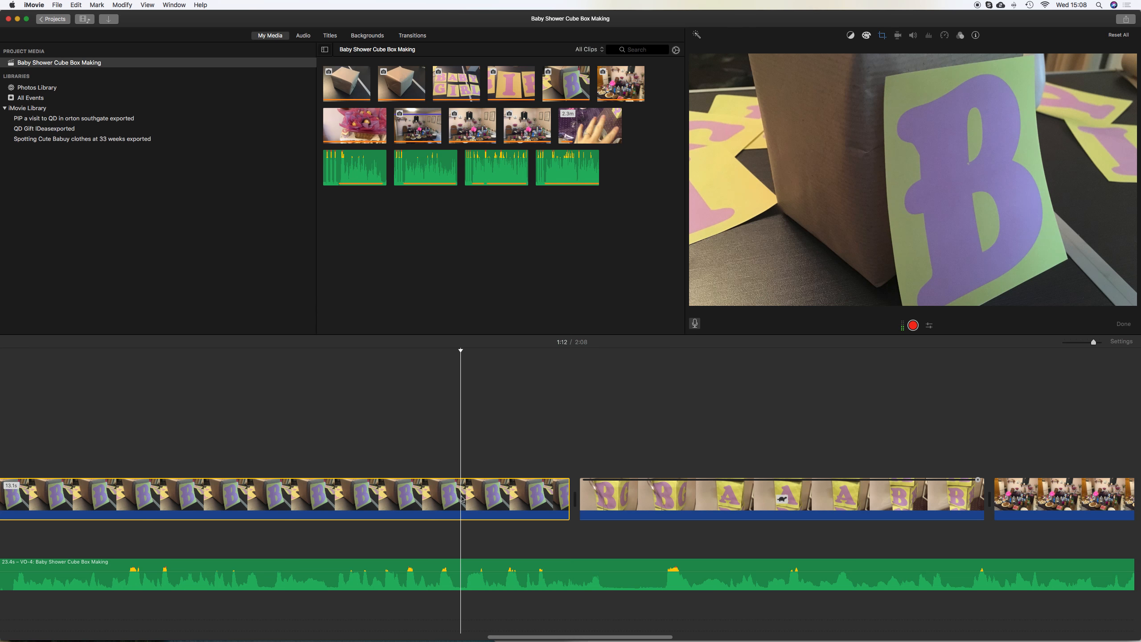
pyautogui.hscroll(4, 461, 497)
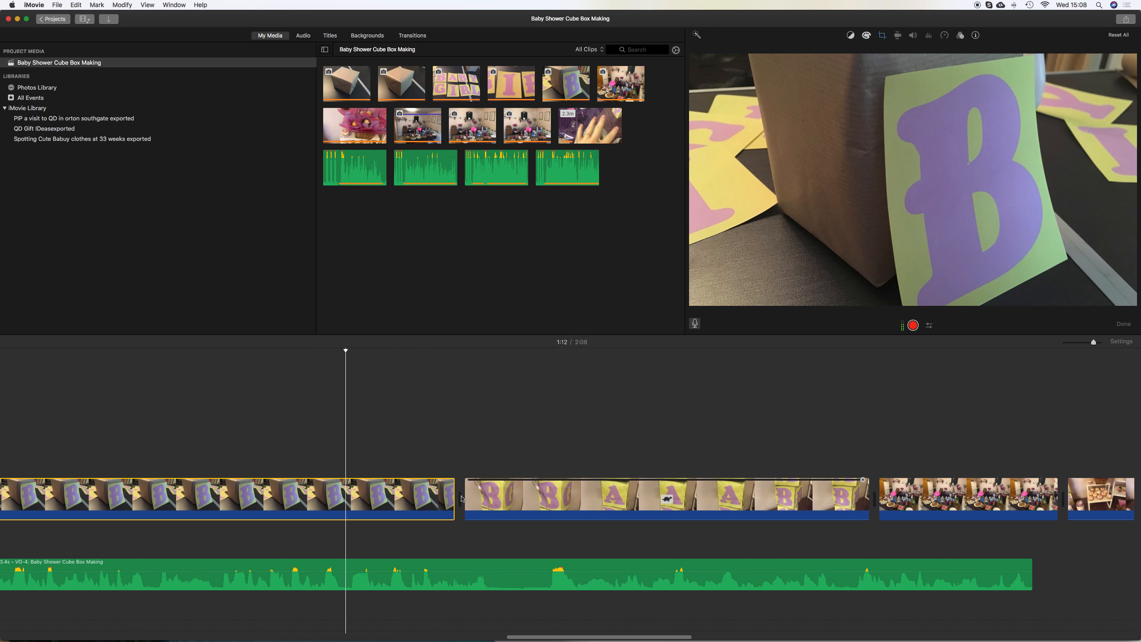
pyautogui.hscroll(-6, 461, 496)
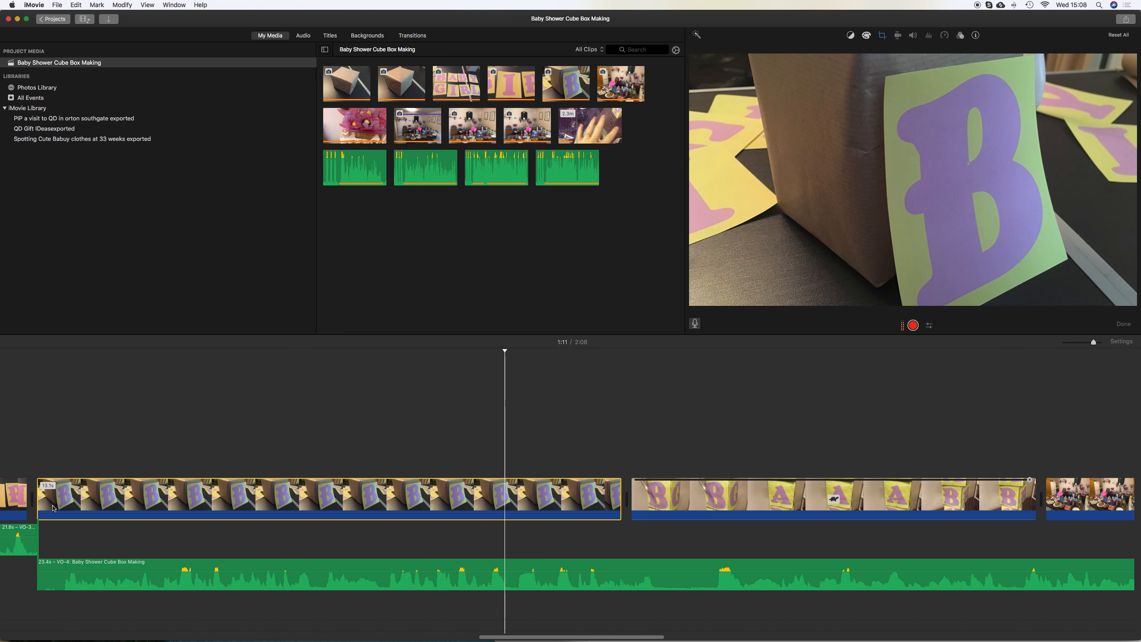
pyautogui.click(196, 502)
pyautogui.click(271, 504)
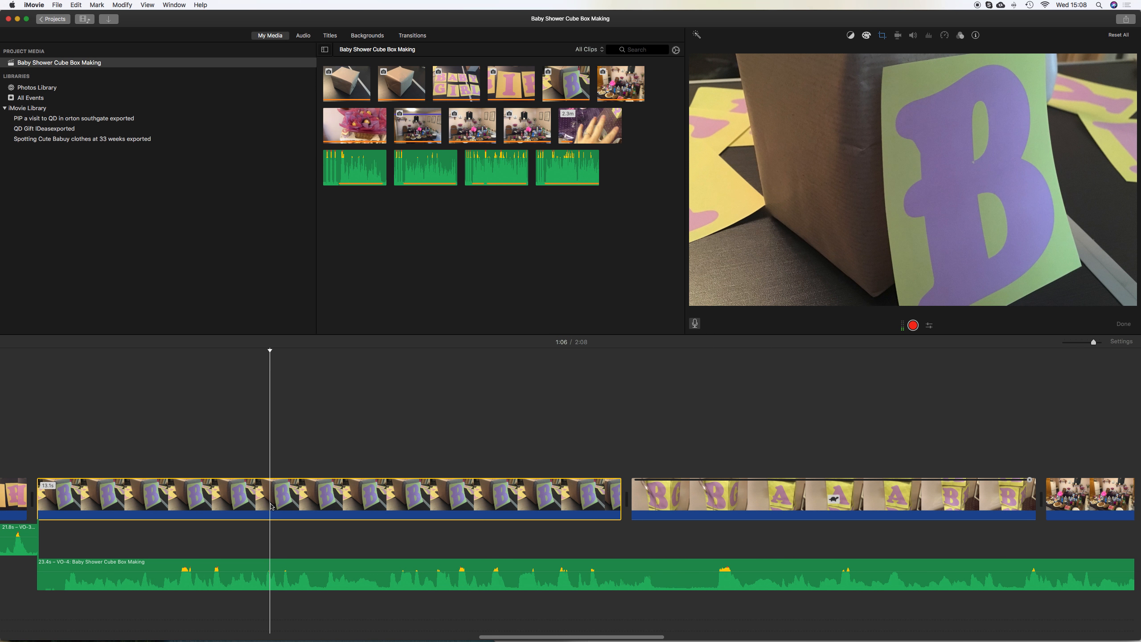
pyautogui.press('super+b')
pyautogui.click(290, 500)
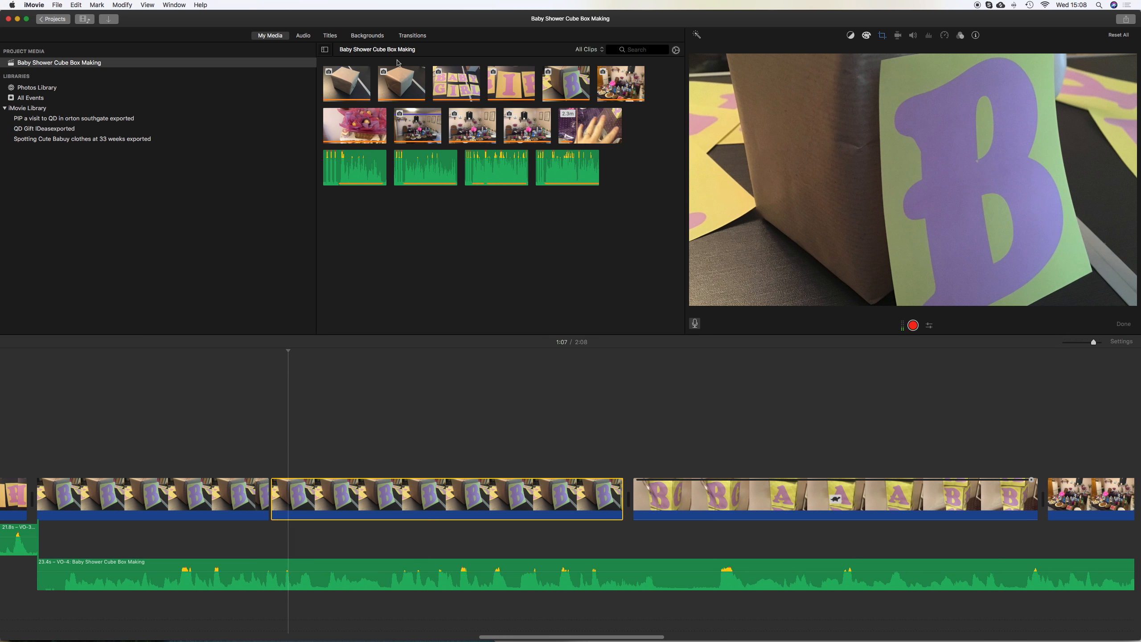
pyautogui.moveTo(347, 83); pyautogui.dragTo(273, 485)
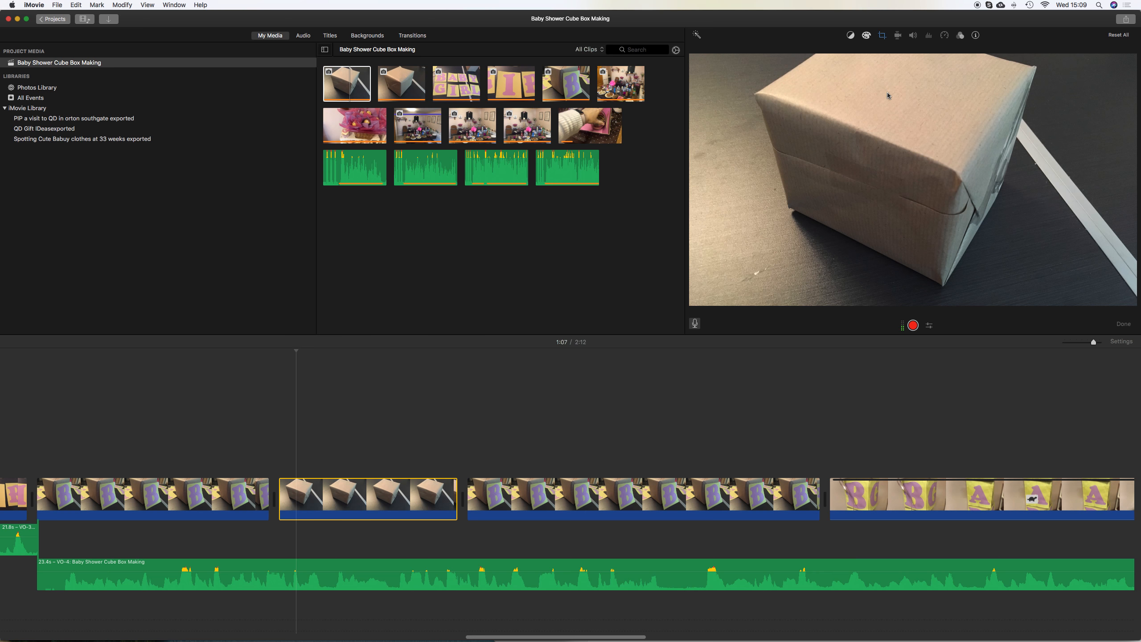
# Rotate the inserted box clip clockwise in its Ken Burns crop and preview it
pyautogui.click(882, 36)
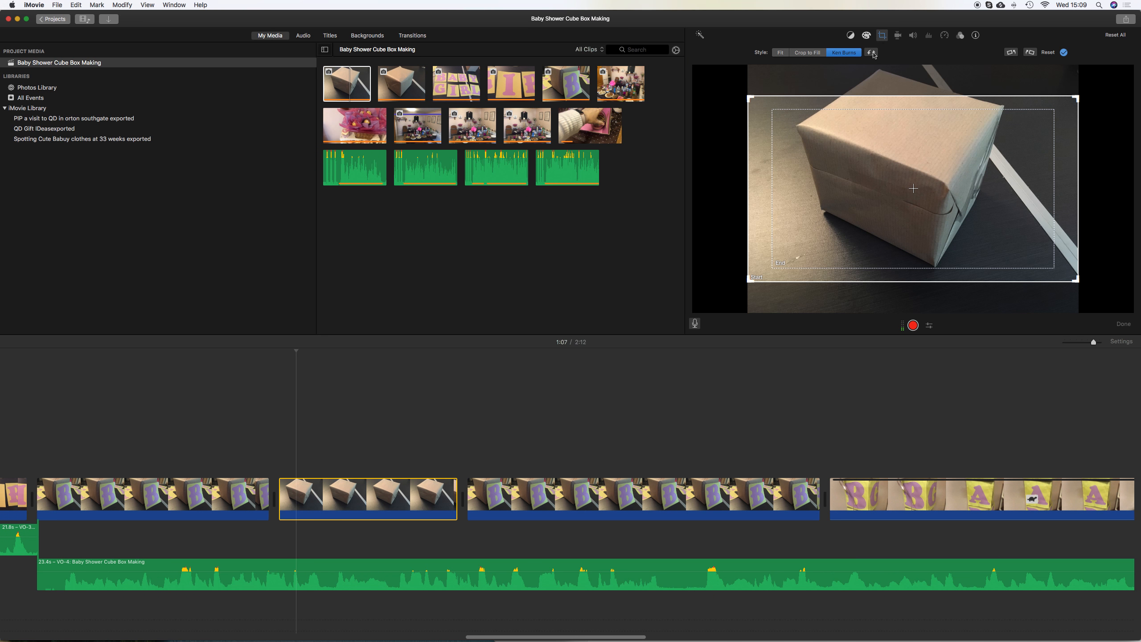
pyautogui.click(872, 53)
pyautogui.click(871, 53)
pyautogui.click(1032, 53)
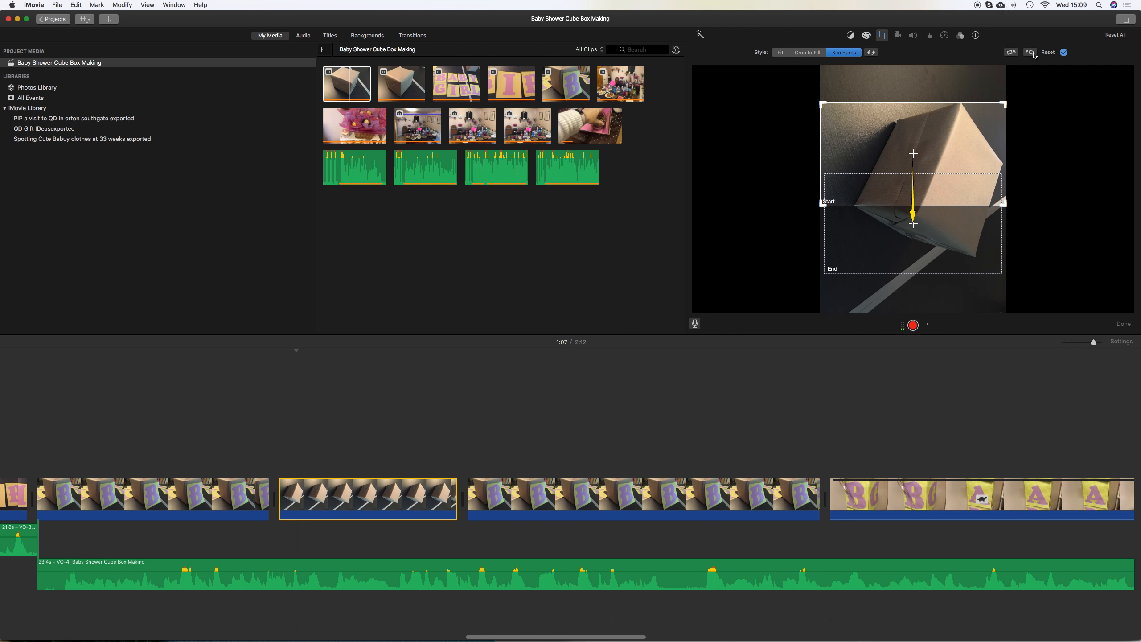
pyautogui.click(240, 446)
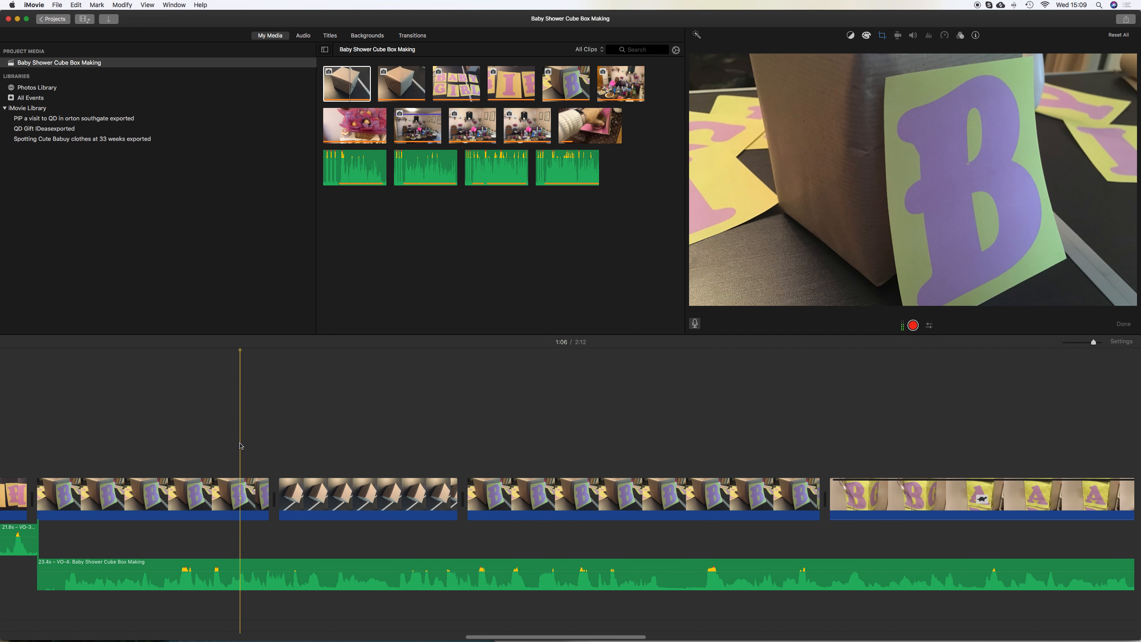
pyautogui.press('space')
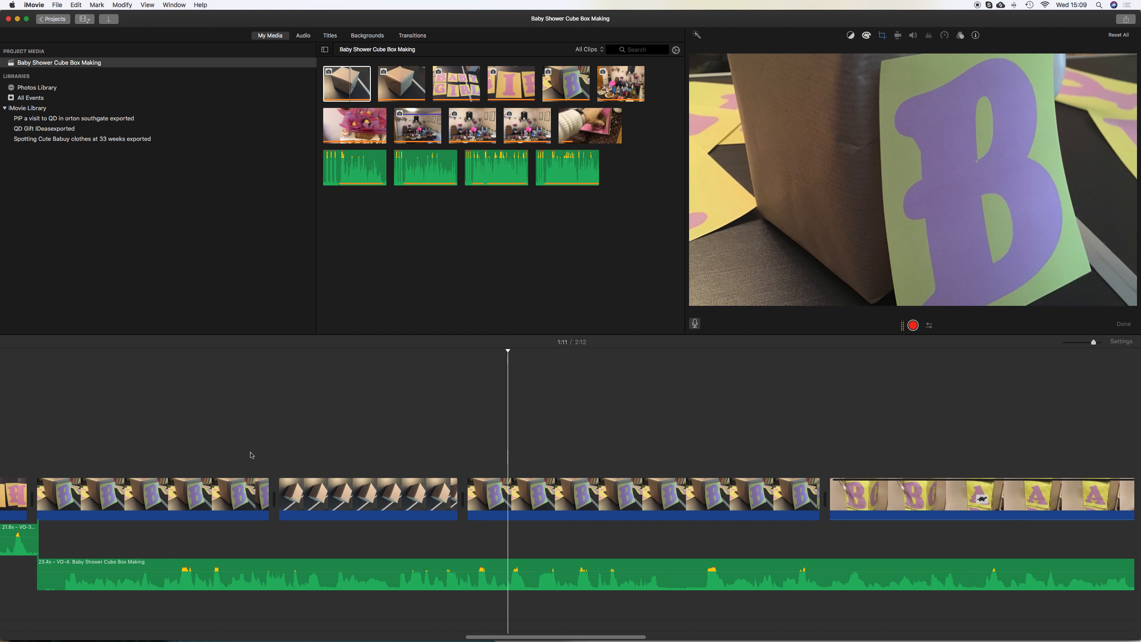
# Lengthen the inserted box clip and look over the following clips
pyautogui.moveTo(456, 496); pyautogui.dragTo(607, 497)
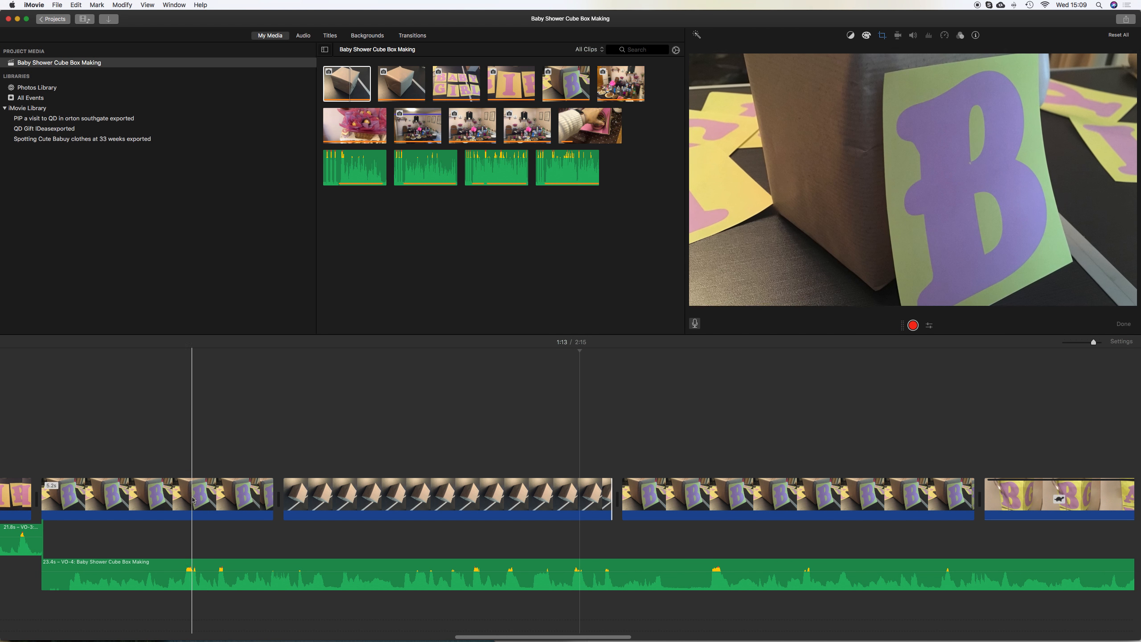
pyautogui.press('Down')
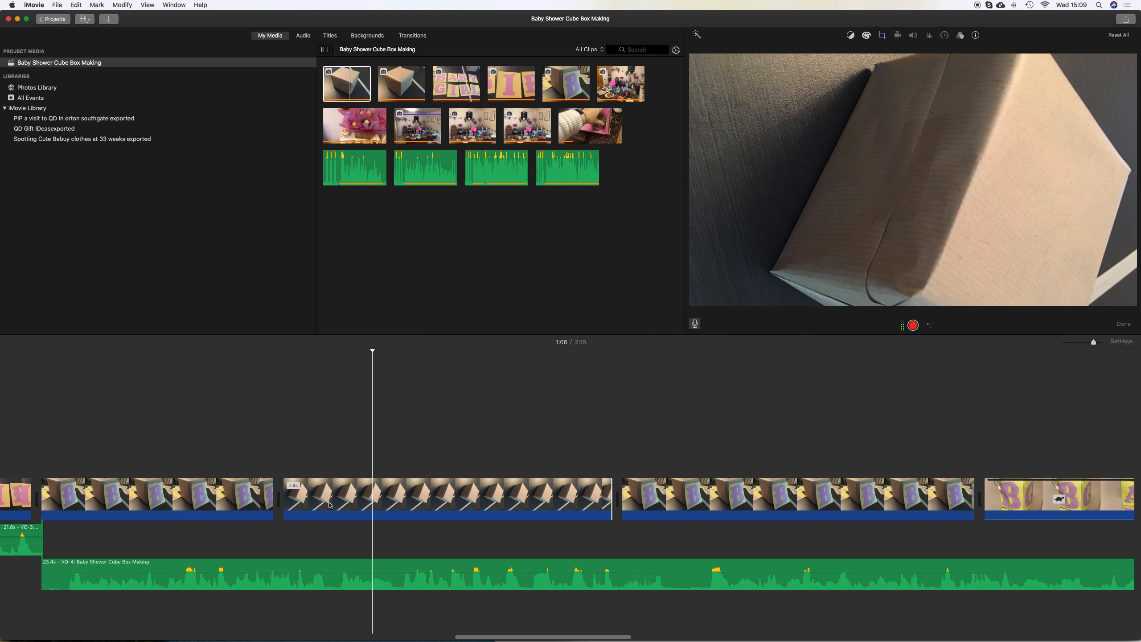
pyautogui.hscroll(1, 437, 503)
pyautogui.hscroll(5, 438, 504)
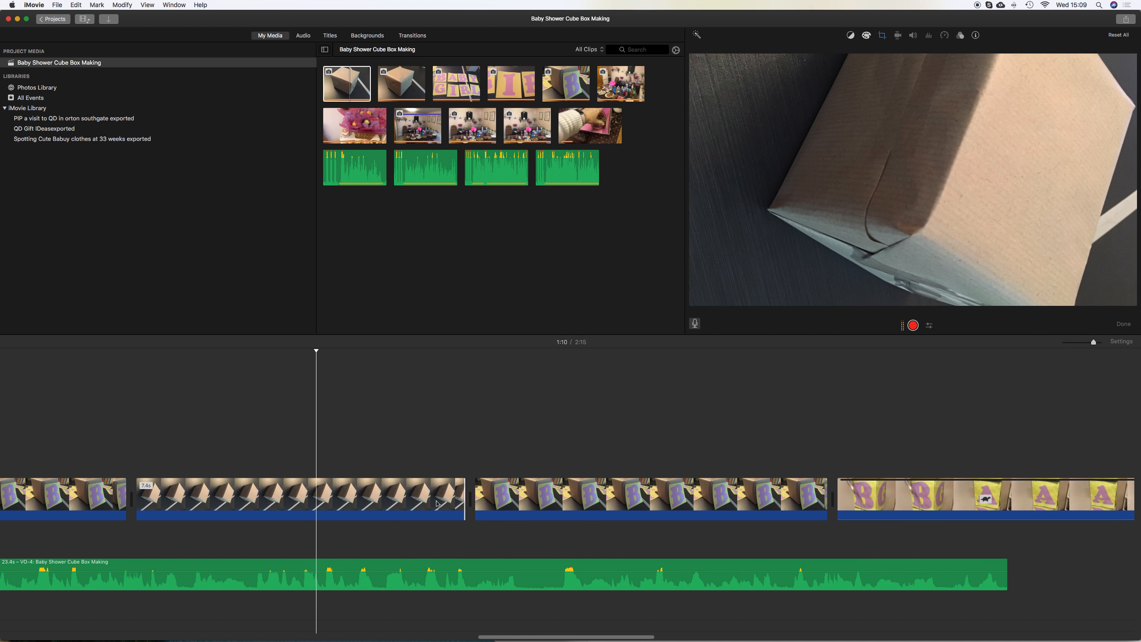
pyautogui.hscroll(2, 438, 504)
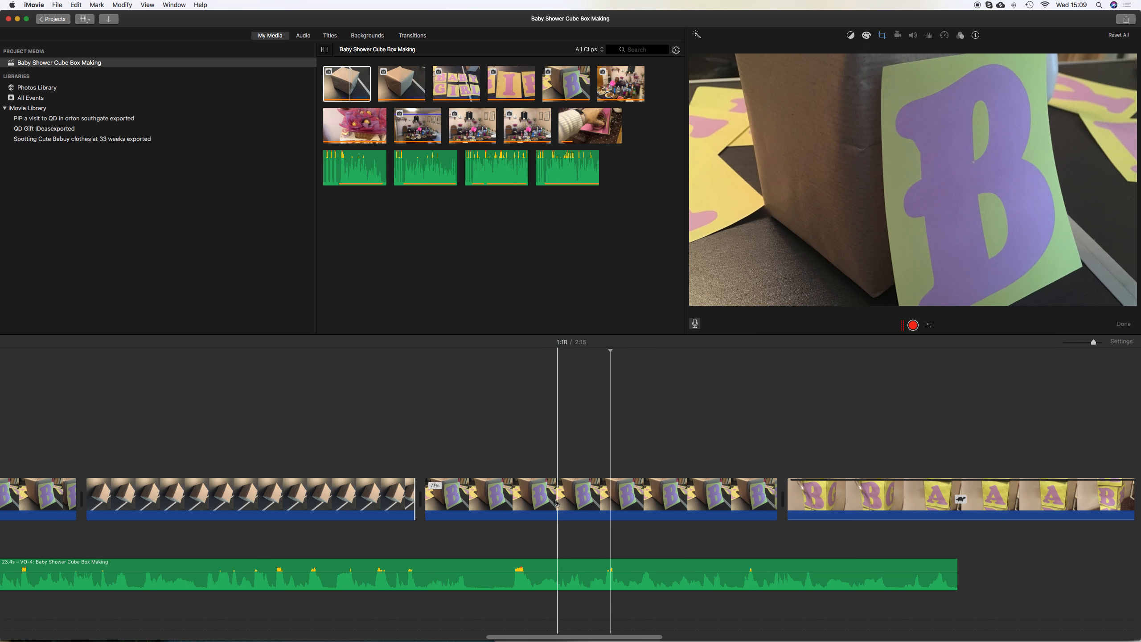
# Split the 'B' card clip and the fourth voiceover at 1:15, moving the voiceover's second part to its own lane, and preview
pyautogui.click(506, 502)
pyautogui.press('super+b')
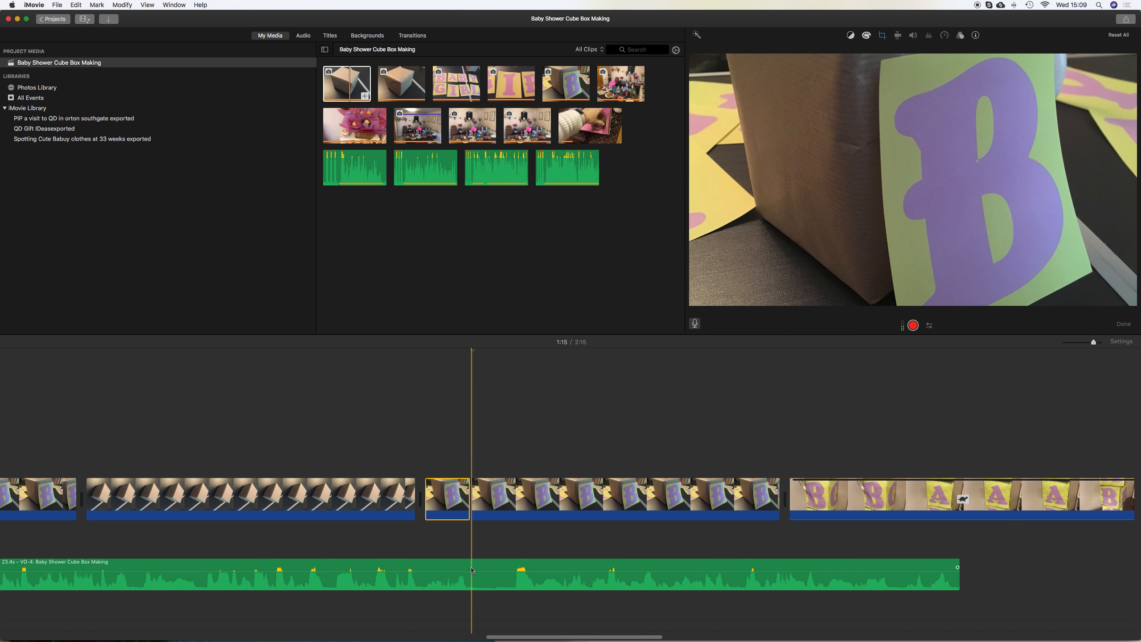
pyautogui.click(473, 570)
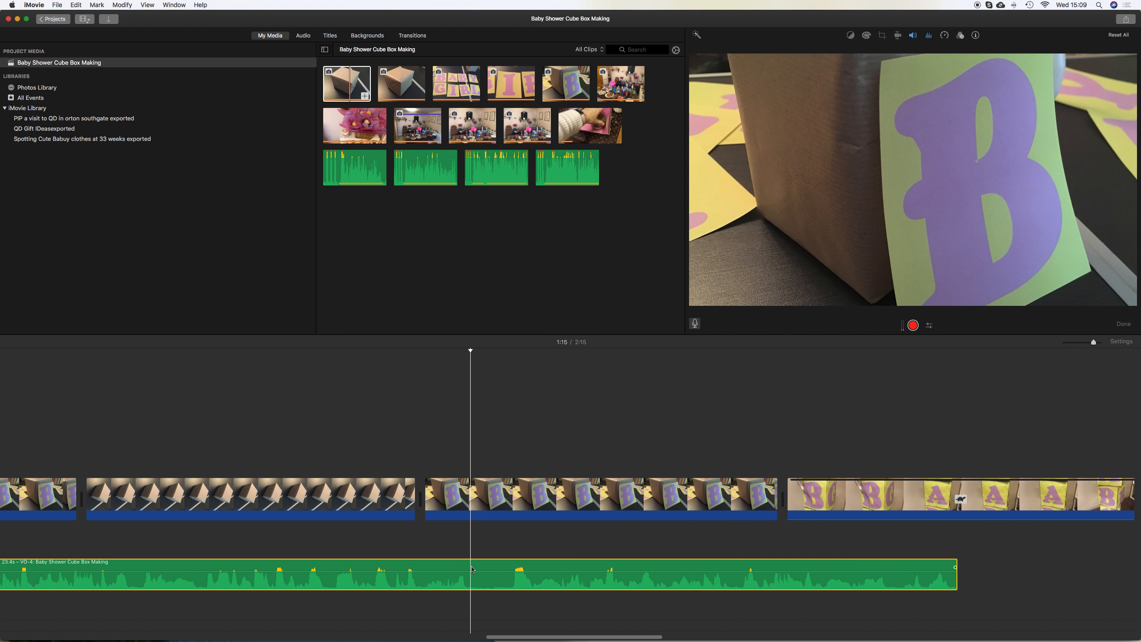
pyautogui.press('super+b')
pyautogui.moveTo(471, 543); pyautogui.dragTo(471, 504)
pyautogui.press('space')
pyautogui.press('space')
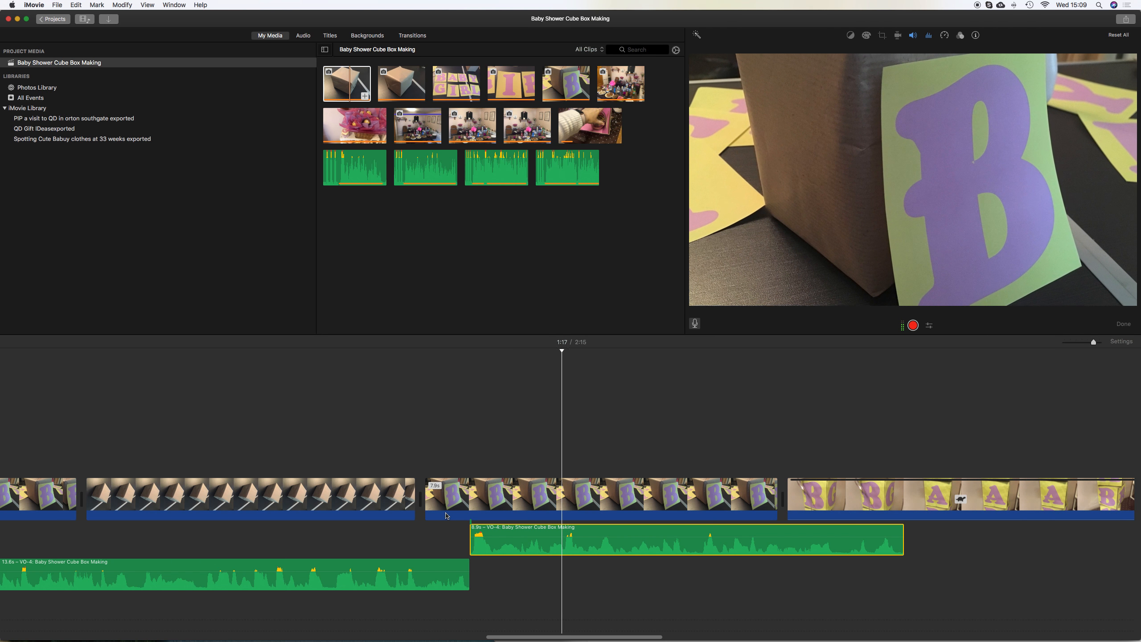
# Lengthen the box clip further, shift the second voiceover part back into place, and preview
pyautogui.click(395, 511)
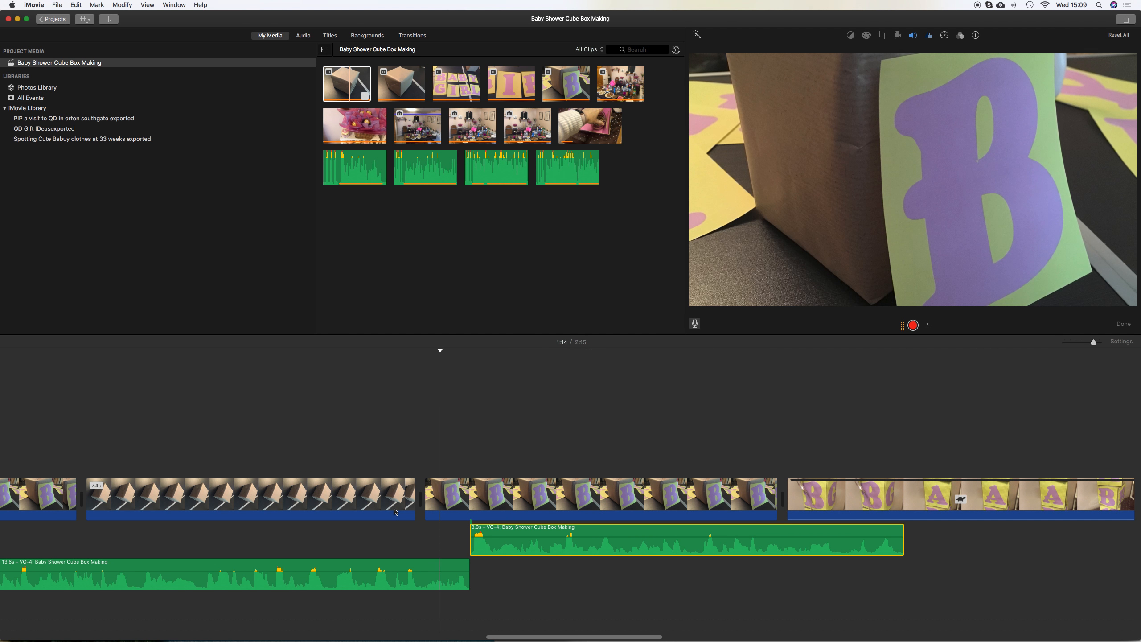
pyautogui.moveTo(414, 503); pyautogui.dragTo(458, 507)
pyautogui.moveTo(557, 529); pyautogui.dragTo(512, 530)
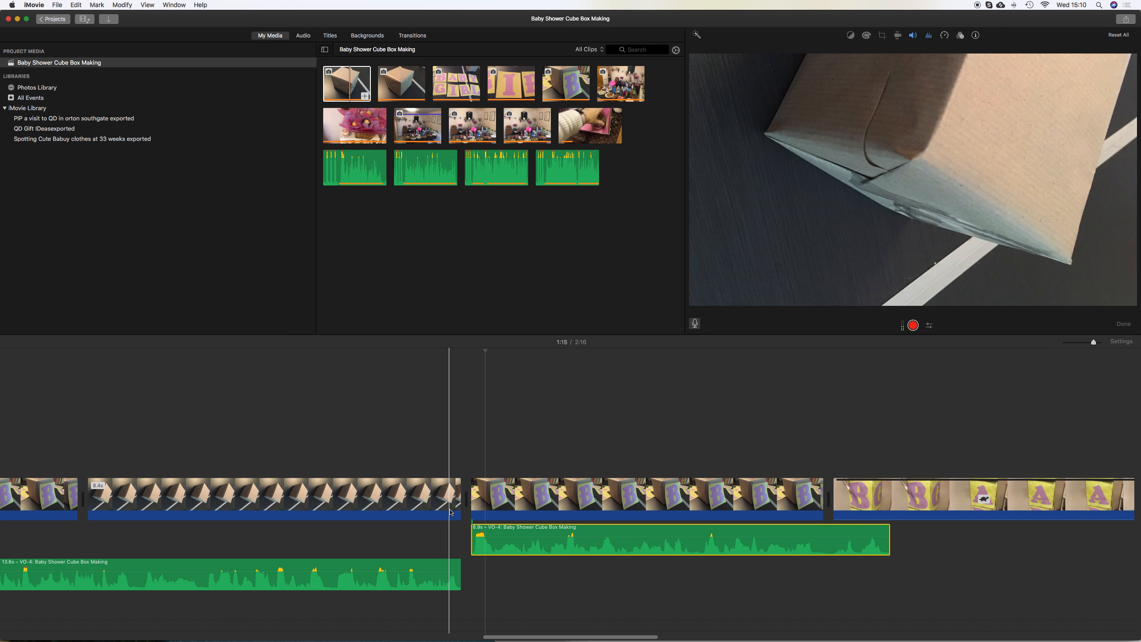
pyautogui.press('space')
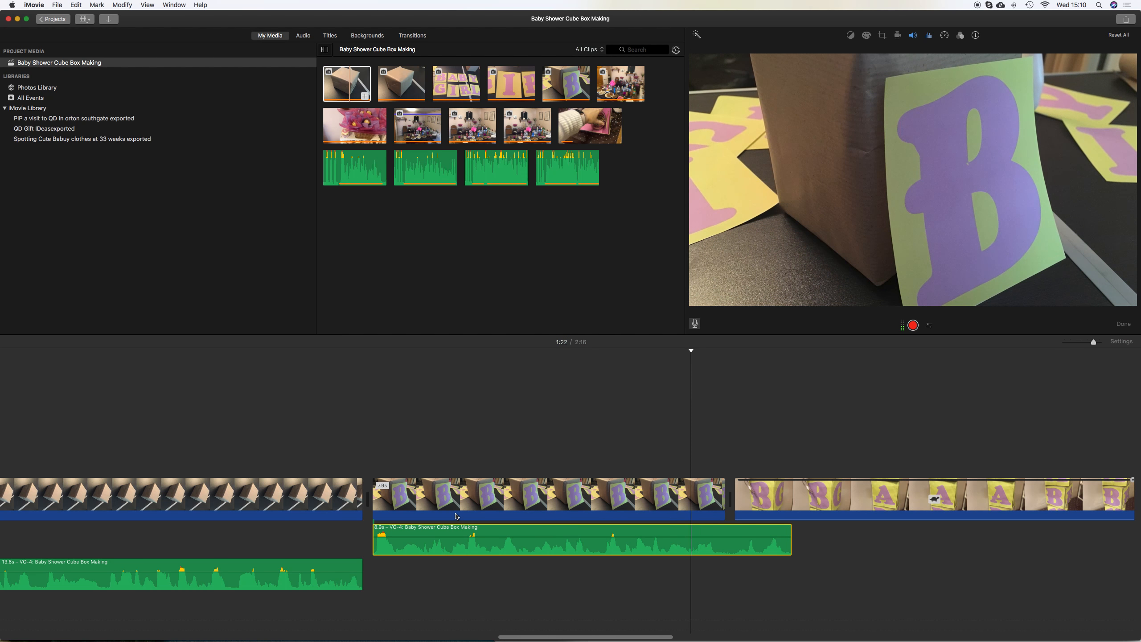
# Add a freeze frame to the next 'B' card clip at the playhead
pyautogui.rightClick(753, 497)
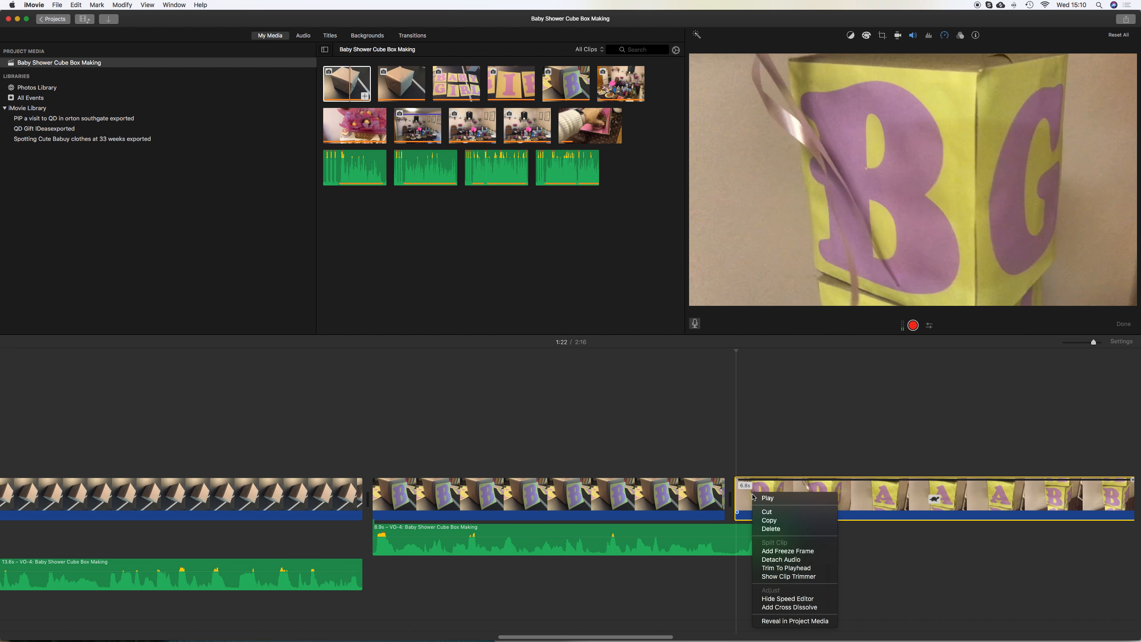
pyautogui.click(772, 550)
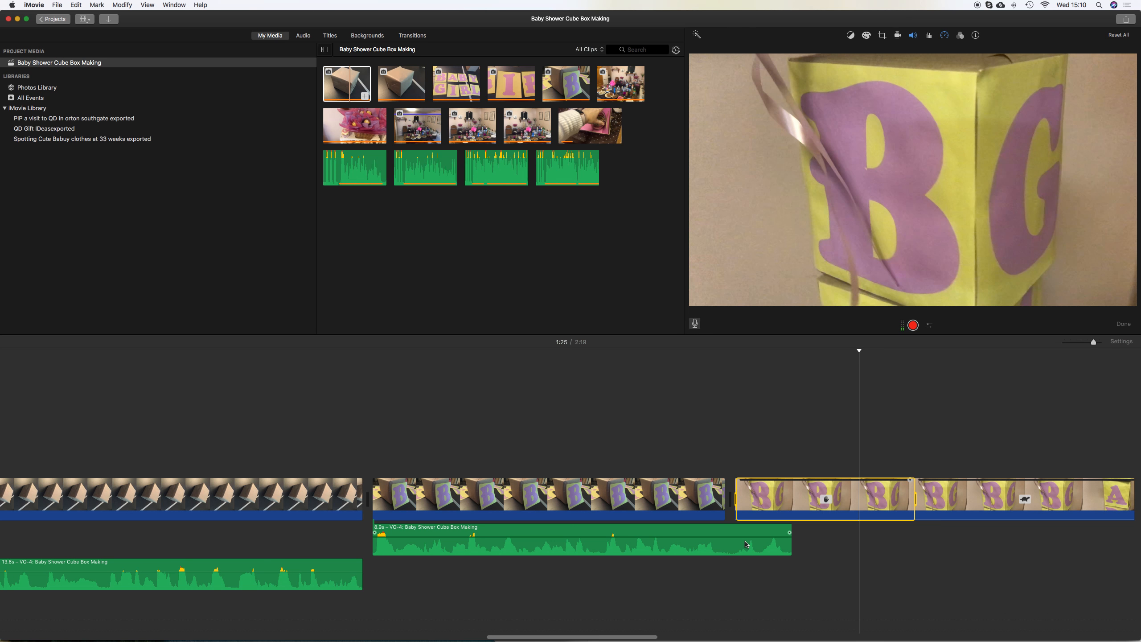
pyautogui.hscroll(10, 745, 544)
pyautogui.hscroll(-3, 745, 544)
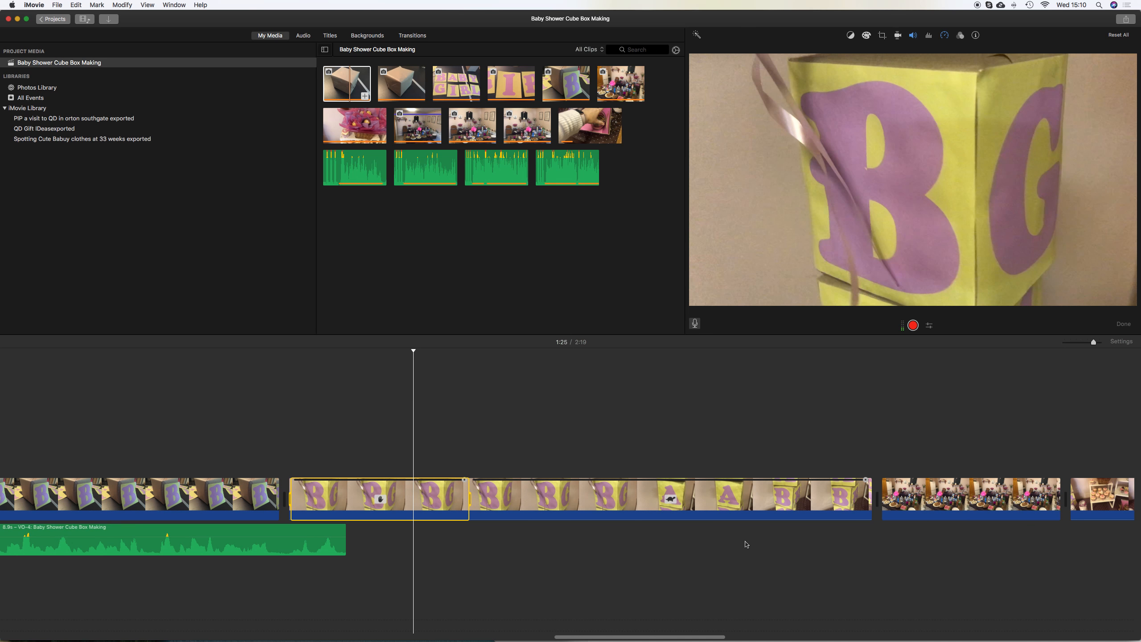
pyautogui.hscroll(-5, 746, 544)
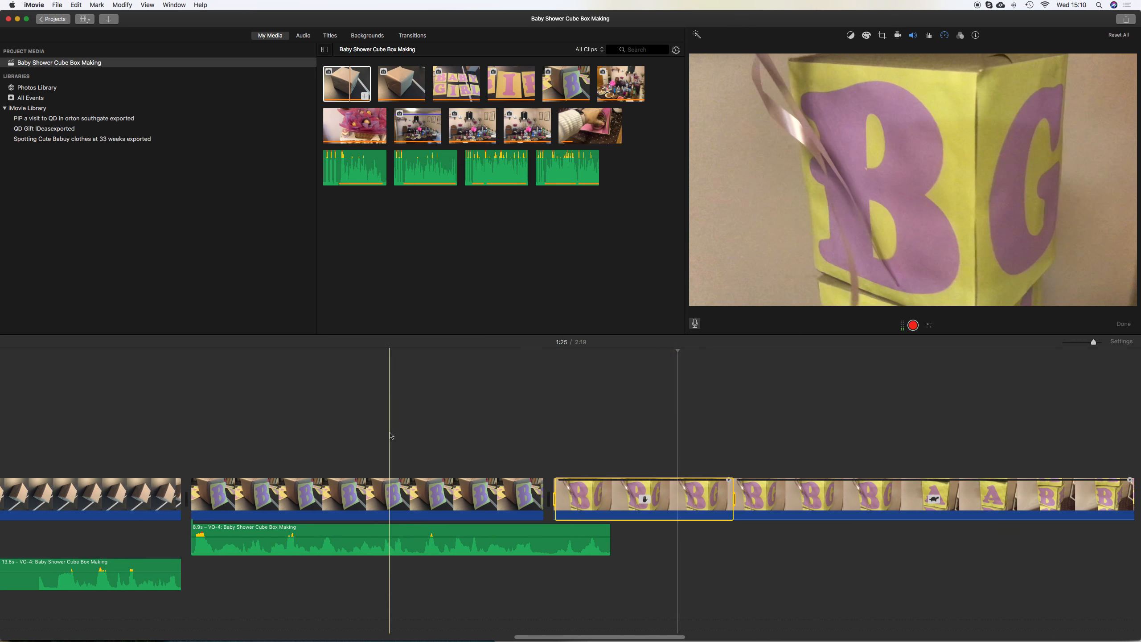
# Shorten the end of the preceding 'B' card clip so the freeze frame starts earlier, previewing in between
pyautogui.moveTo(526, 490); pyautogui.dragTo(471, 491)
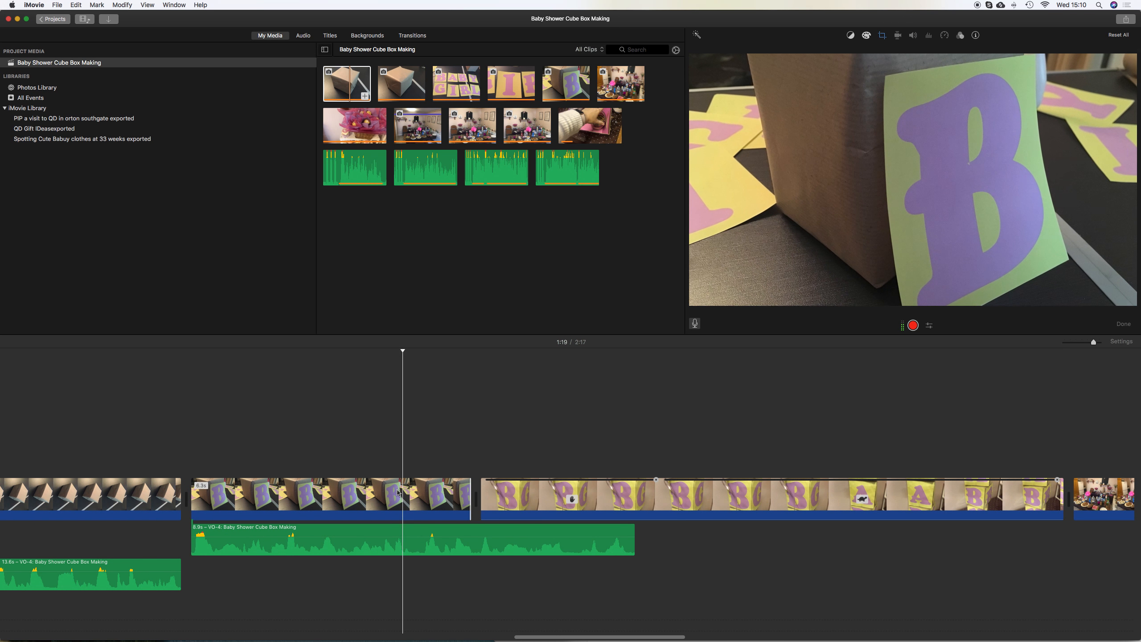
pyautogui.press('space')
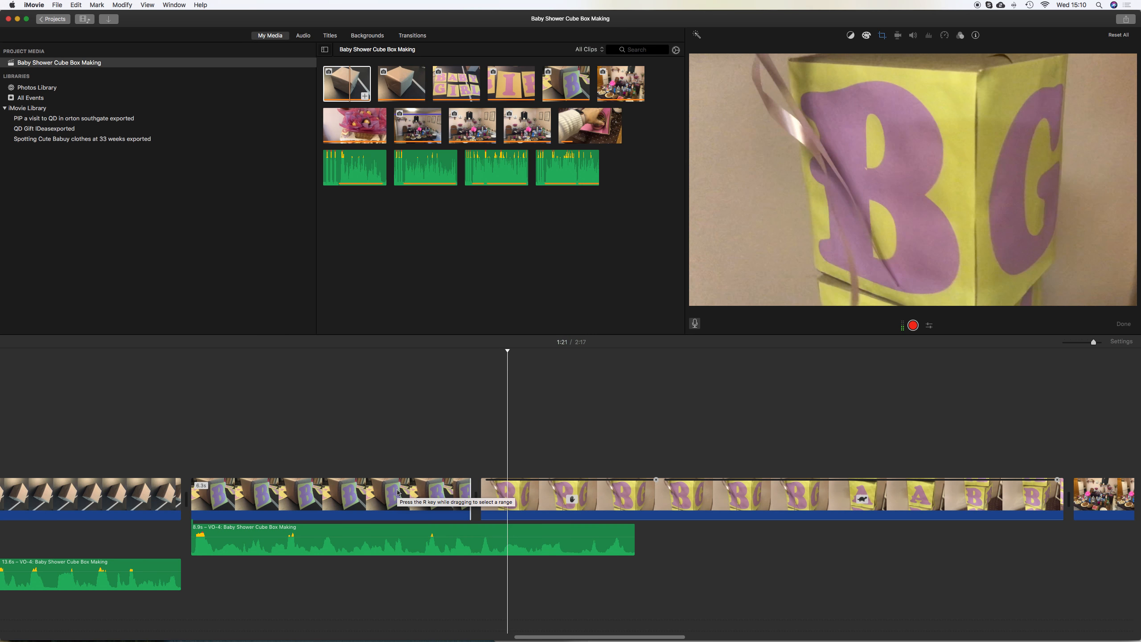
pyautogui.moveTo(468, 493); pyautogui.dragTo(366, 491)
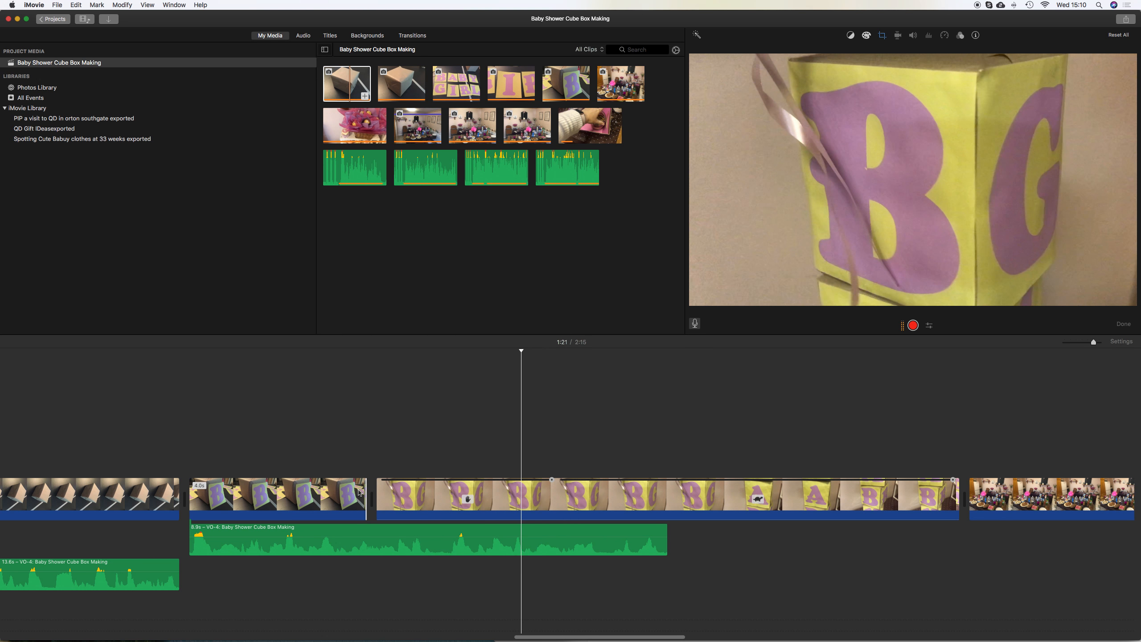
# Apply the Ken Burns crop style to the freeze frame clip
pyautogui.click(456, 495)
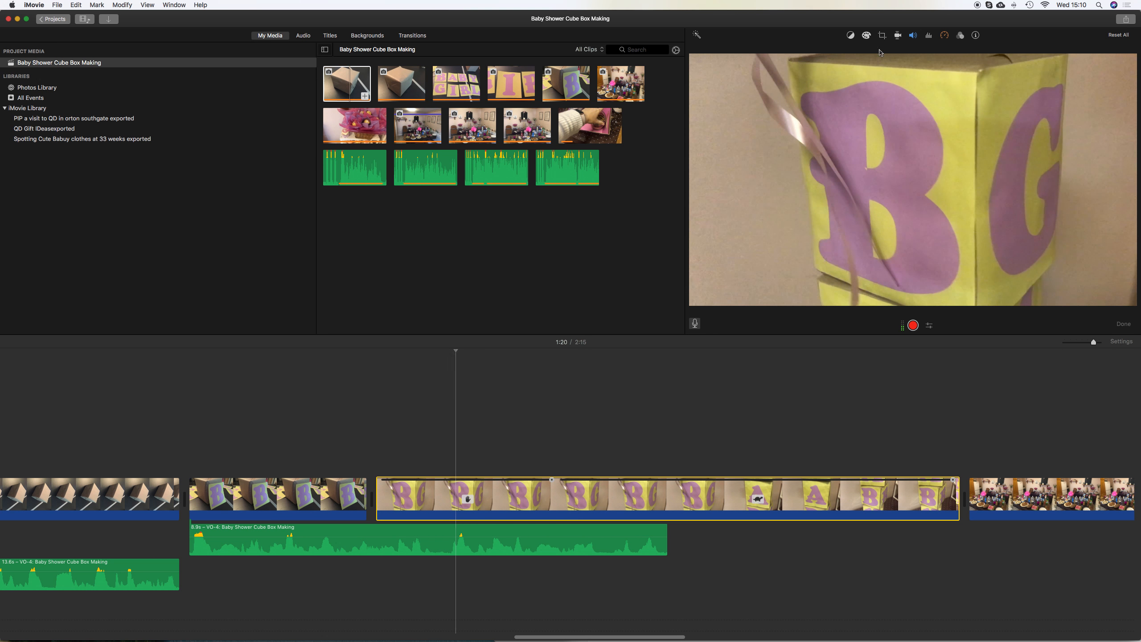
pyautogui.click(882, 35)
pyautogui.click(852, 56)
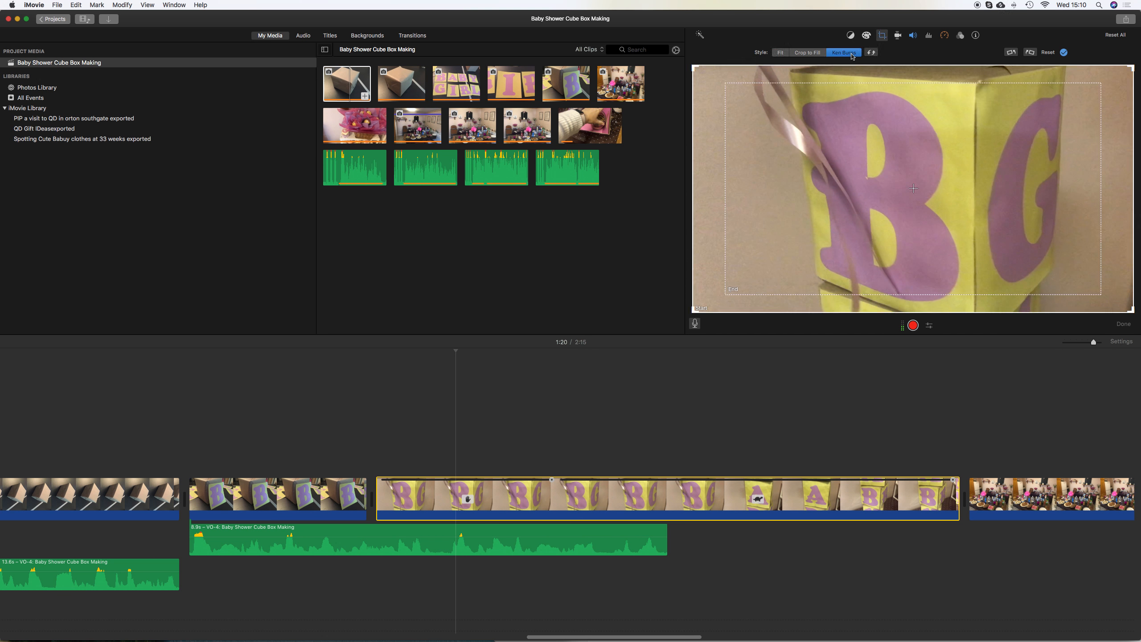
pyautogui.click(372, 443)
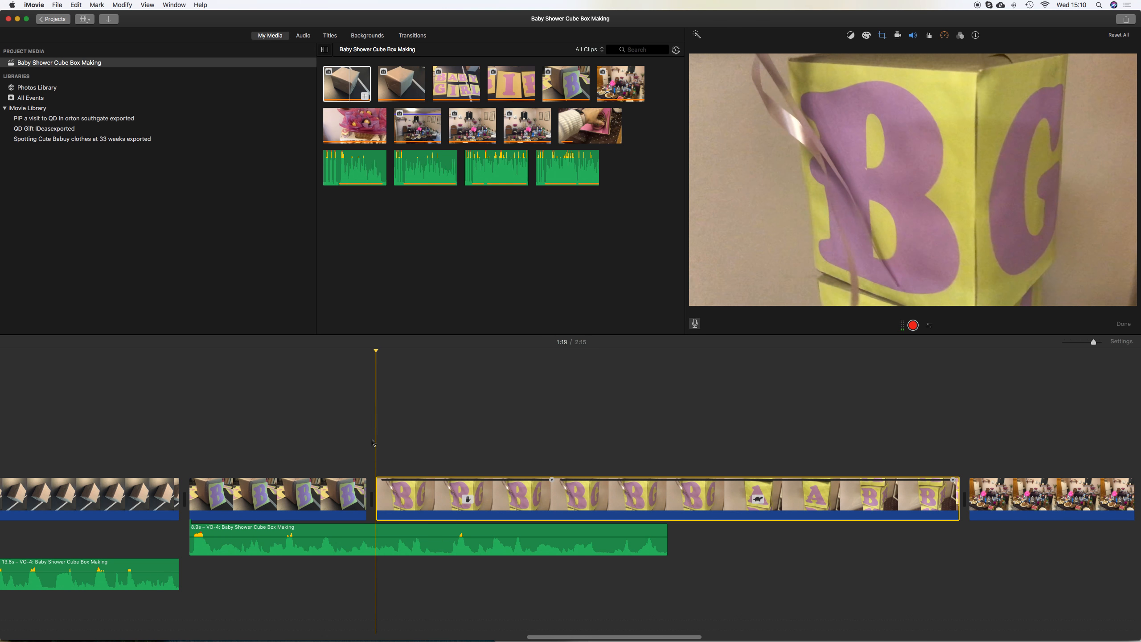
# Try out Ken Burns start and end frames on the long 'B' card clip, then set its crop style to Fit
pyautogui.hscroll(1, 386, 456)
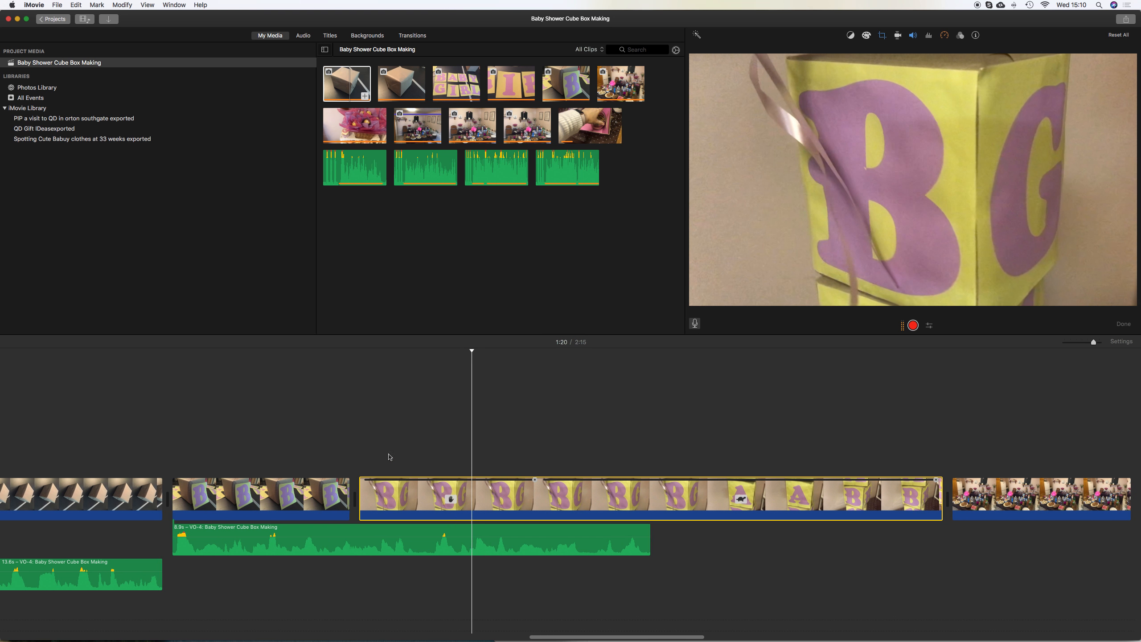
pyautogui.click(427, 494)
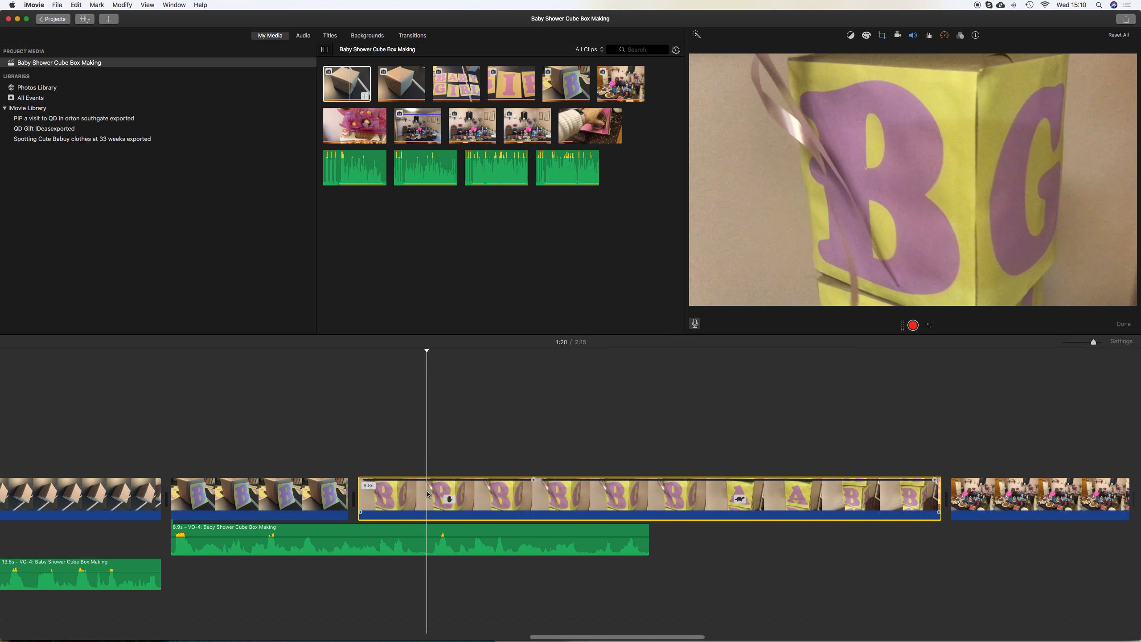
pyautogui.click(883, 35)
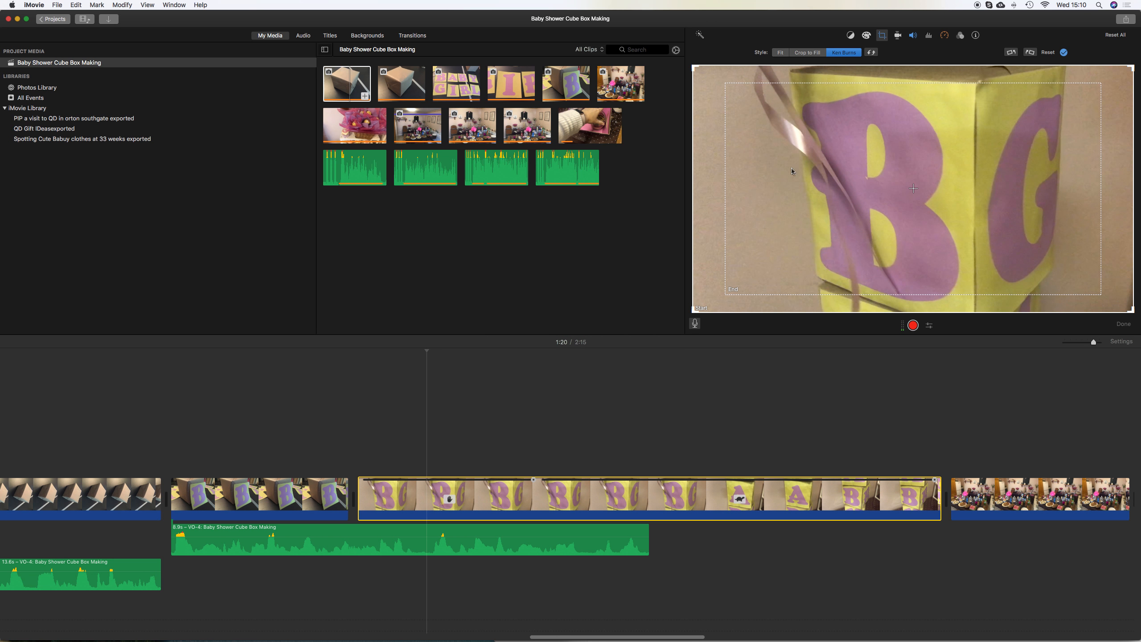
pyautogui.click(731, 290)
pyautogui.moveTo(729, 292); pyautogui.dragTo(763, 211)
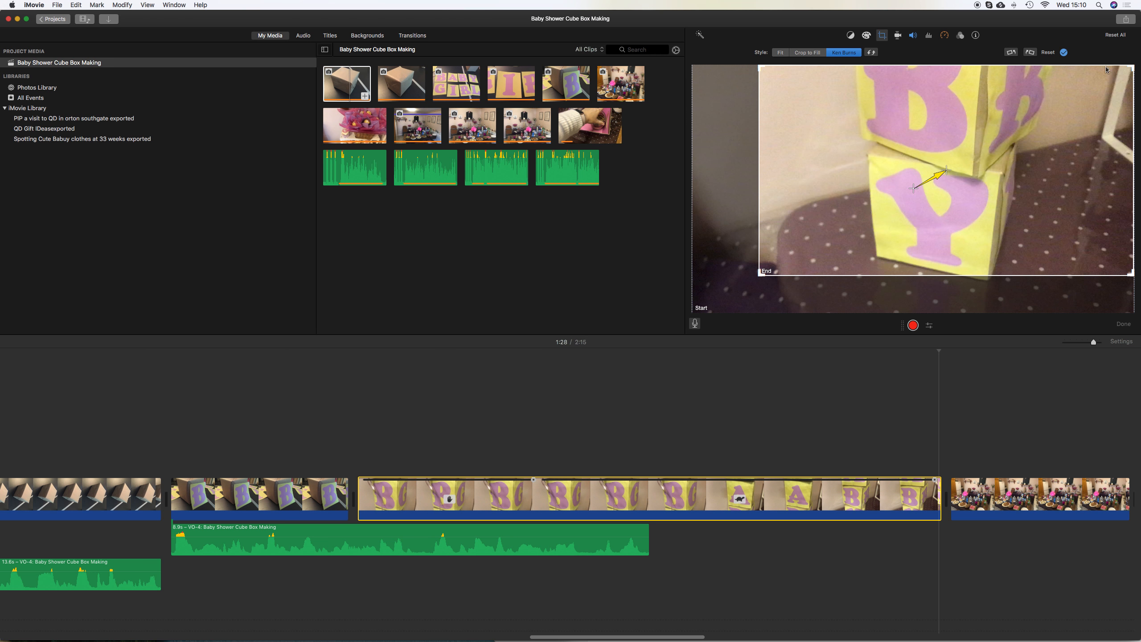
pyautogui.moveTo(1133, 69); pyautogui.dragTo(961, 154)
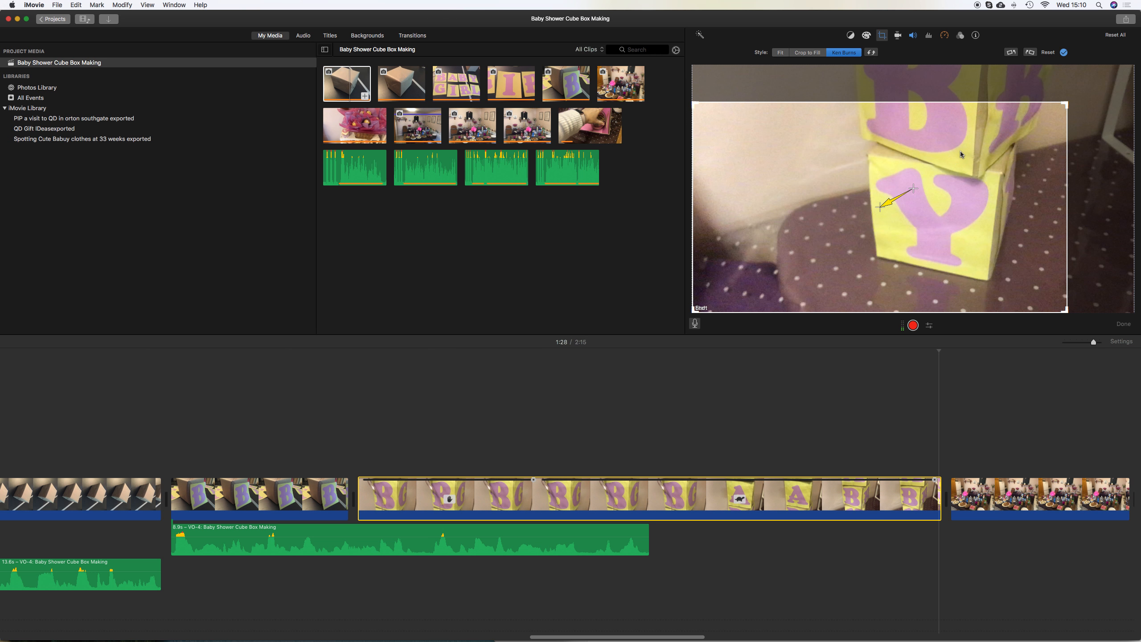
pyautogui.moveTo(1068, 100); pyautogui.dragTo(999, 136)
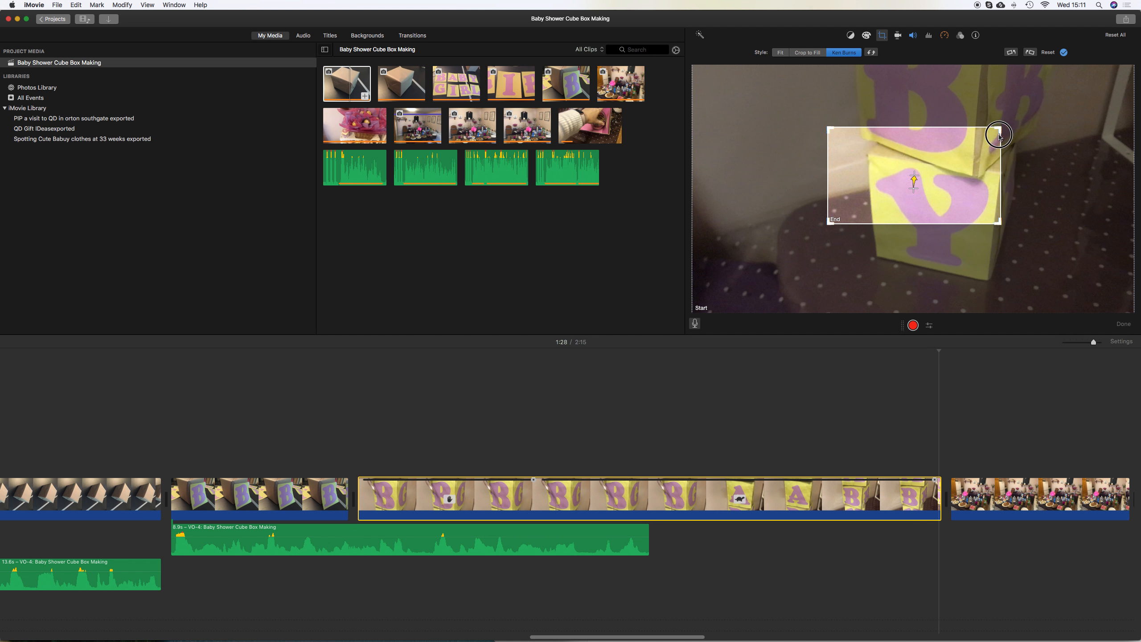
pyautogui.moveTo(948, 163); pyautogui.dragTo(962, 129)
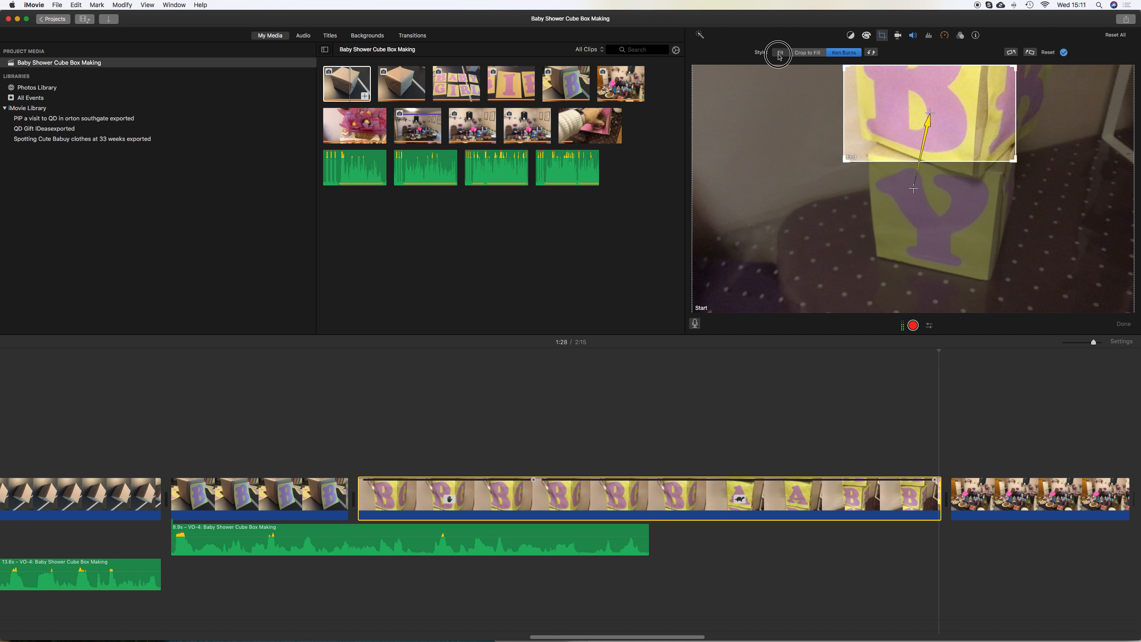
pyautogui.click(780, 53)
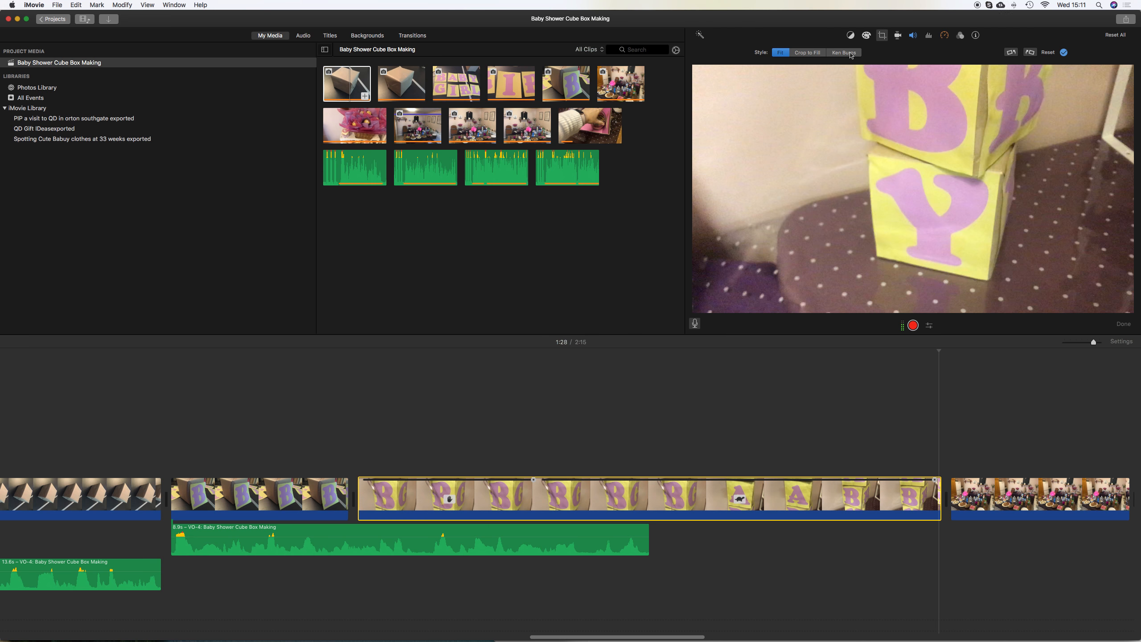
pyautogui.click(338, 424)
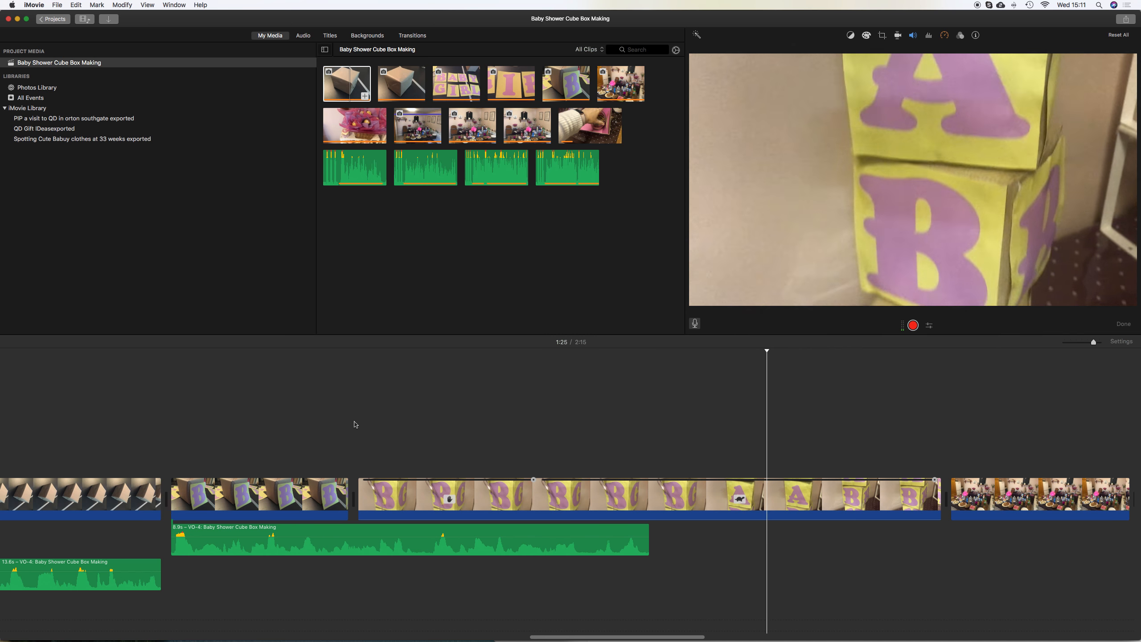
# Record a new voiceover starting where the previous voiceover ends
pyautogui.click(650, 529)
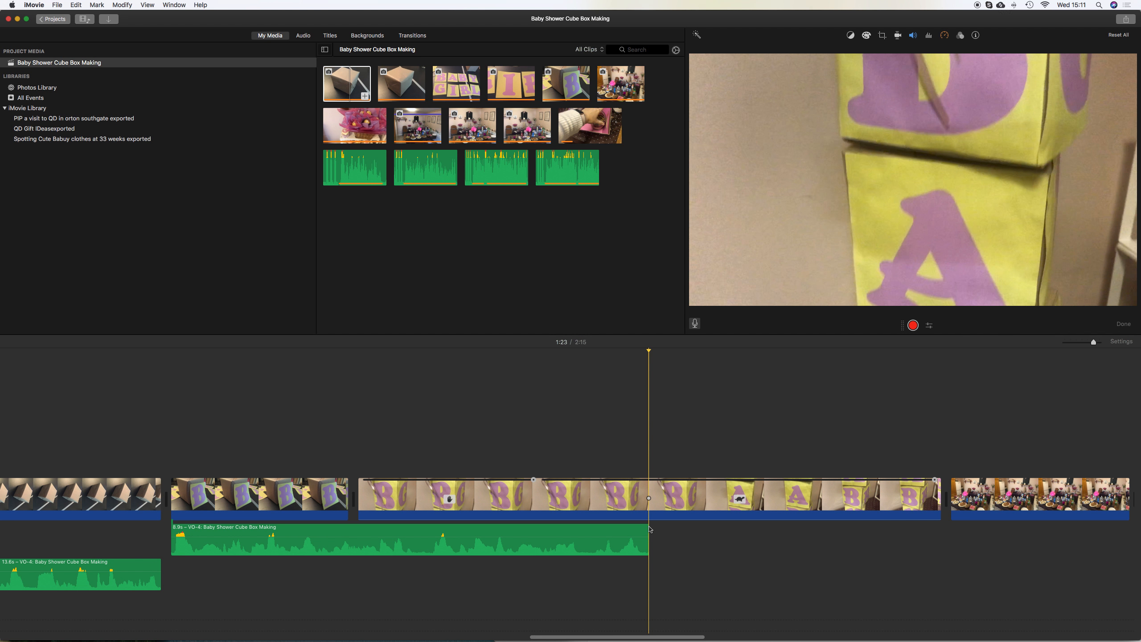
pyautogui.click(917, 327)
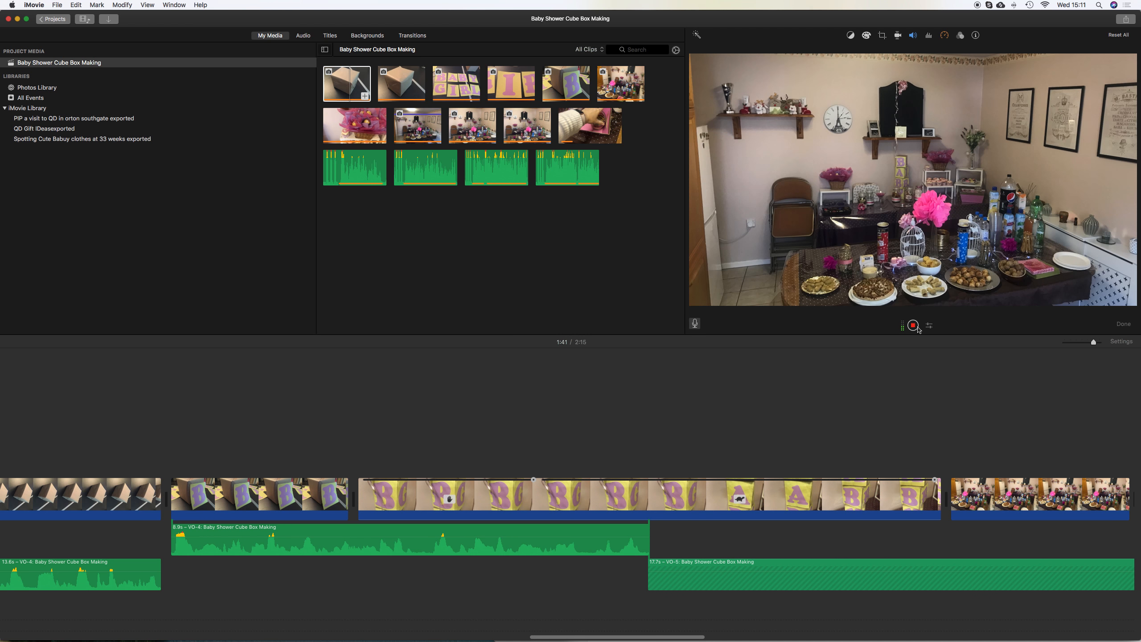
pyautogui.click(916, 327)
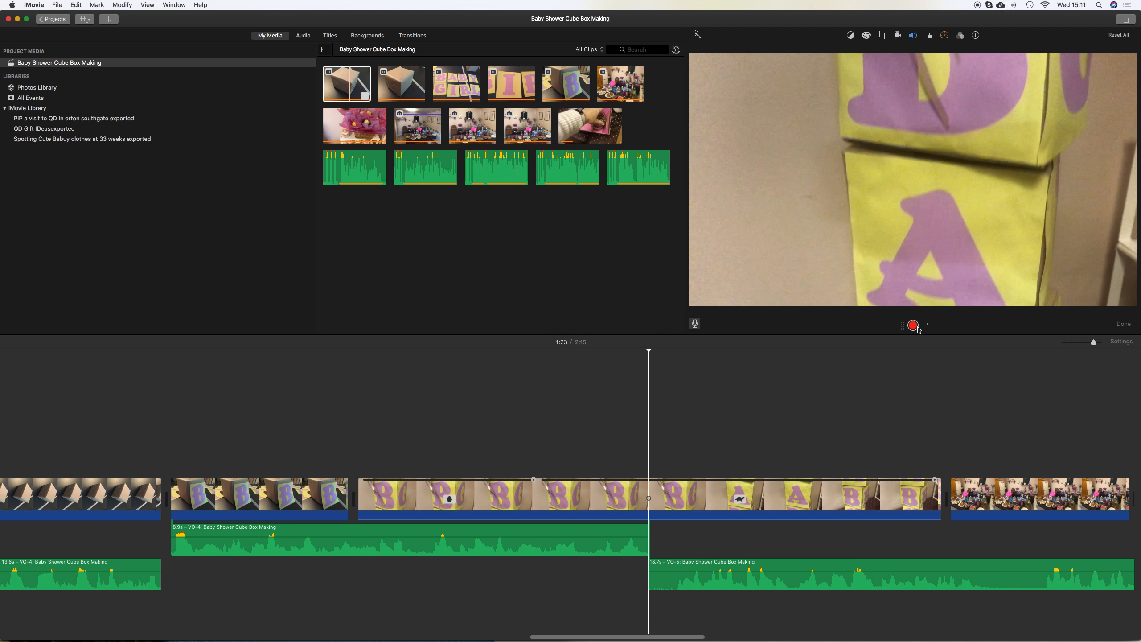
# Play back the section with the new voiceover to review it against the clips
pyautogui.click(625, 398)
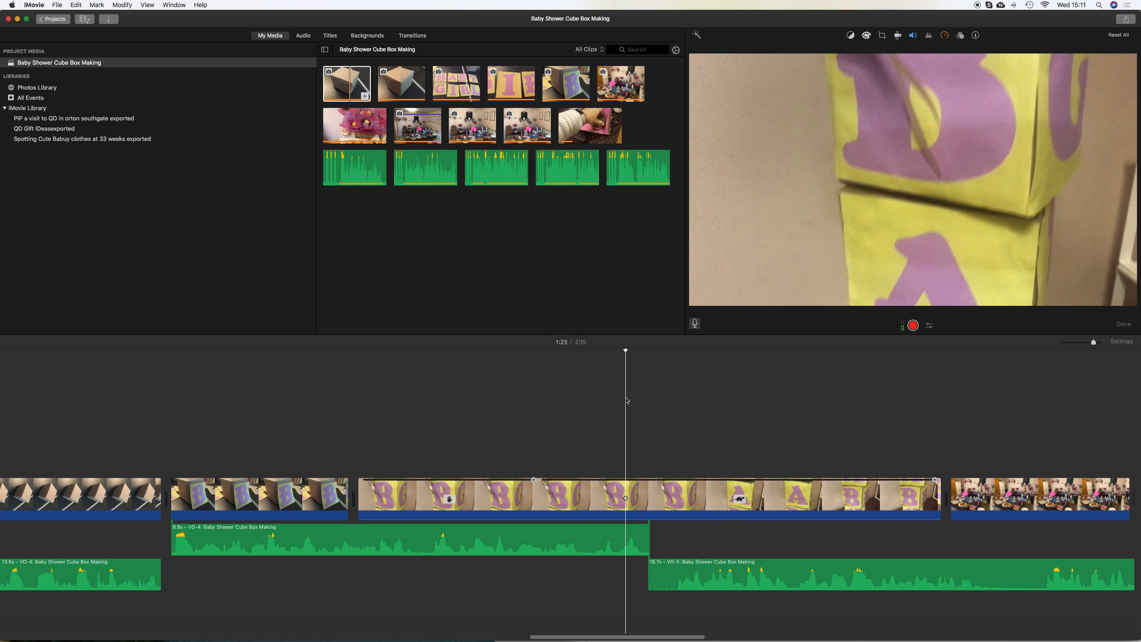
pyautogui.press('space')
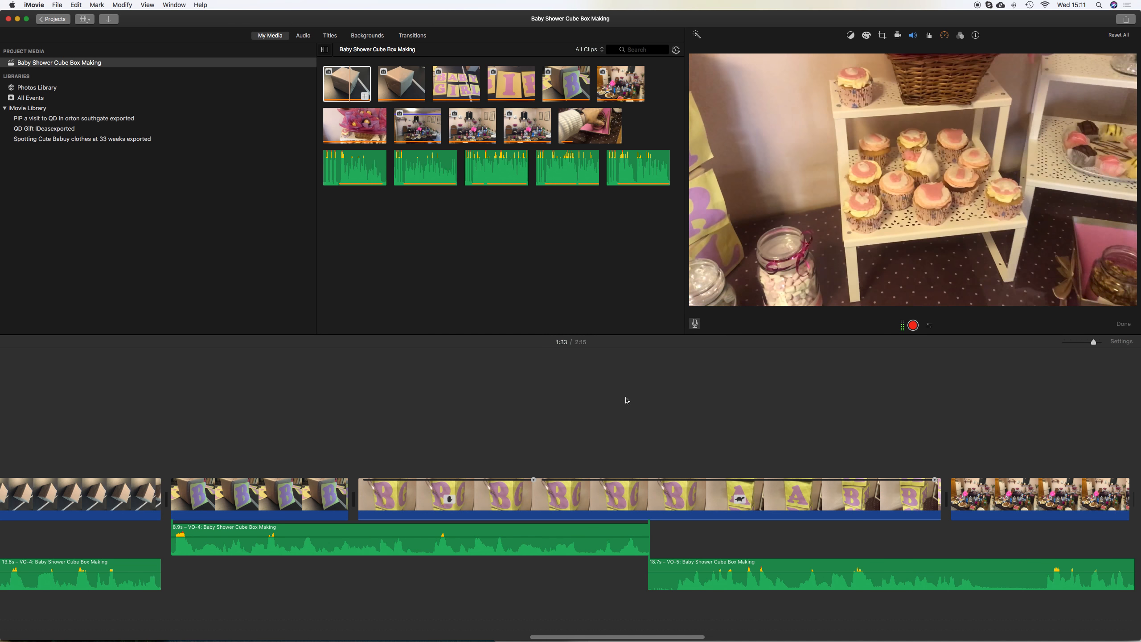
pyautogui.hscroll(10, 828, 435)
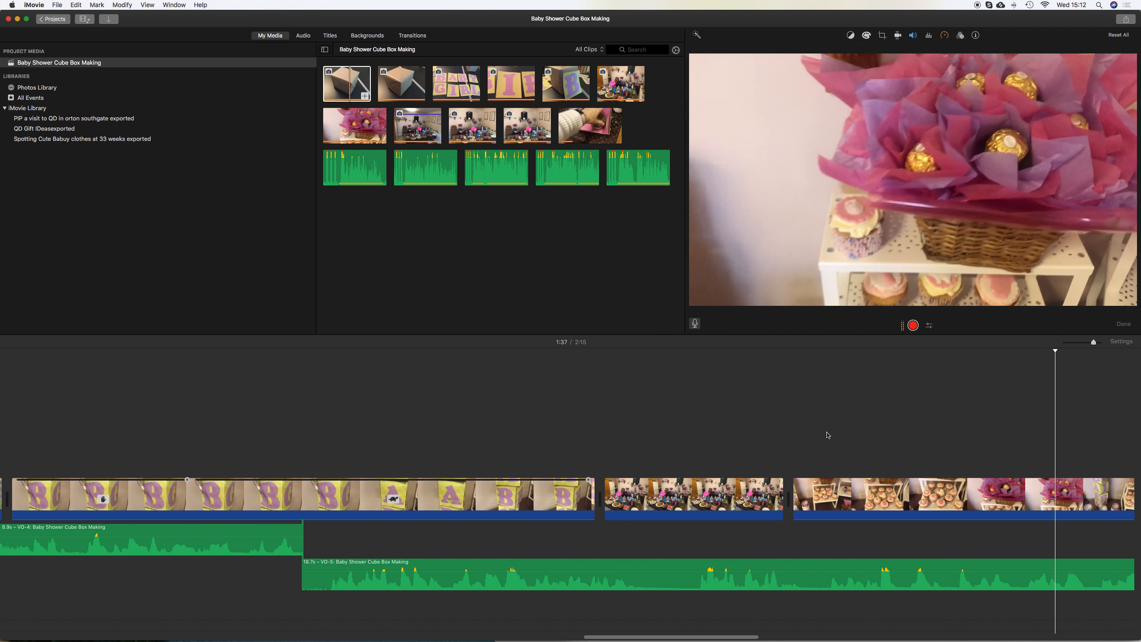
pyautogui.press('space')
pyautogui.hscroll(1, 827, 435)
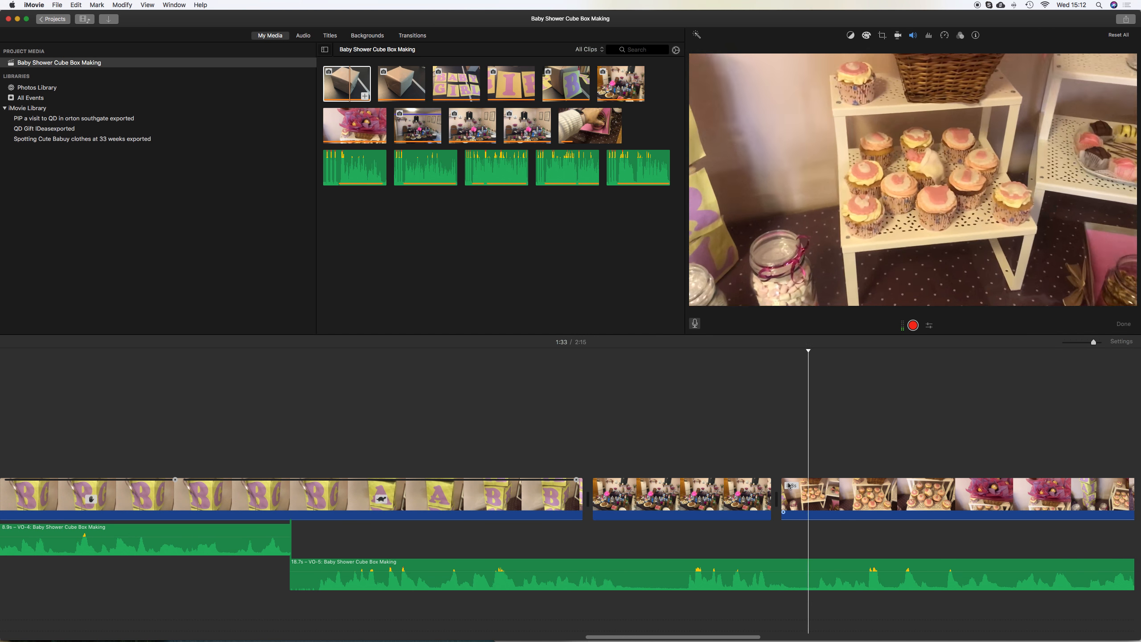
# Trim the start of the cupcake clip and preview the result
pyautogui.click(848, 487)
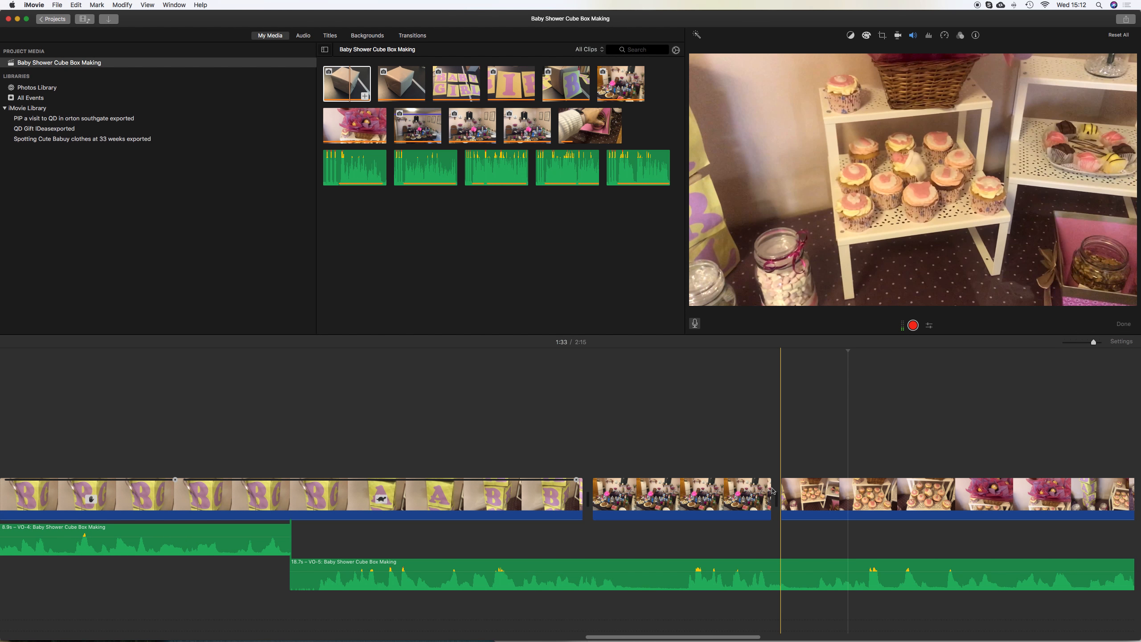
pyautogui.moveTo(782, 488); pyautogui.dragTo(941, 499)
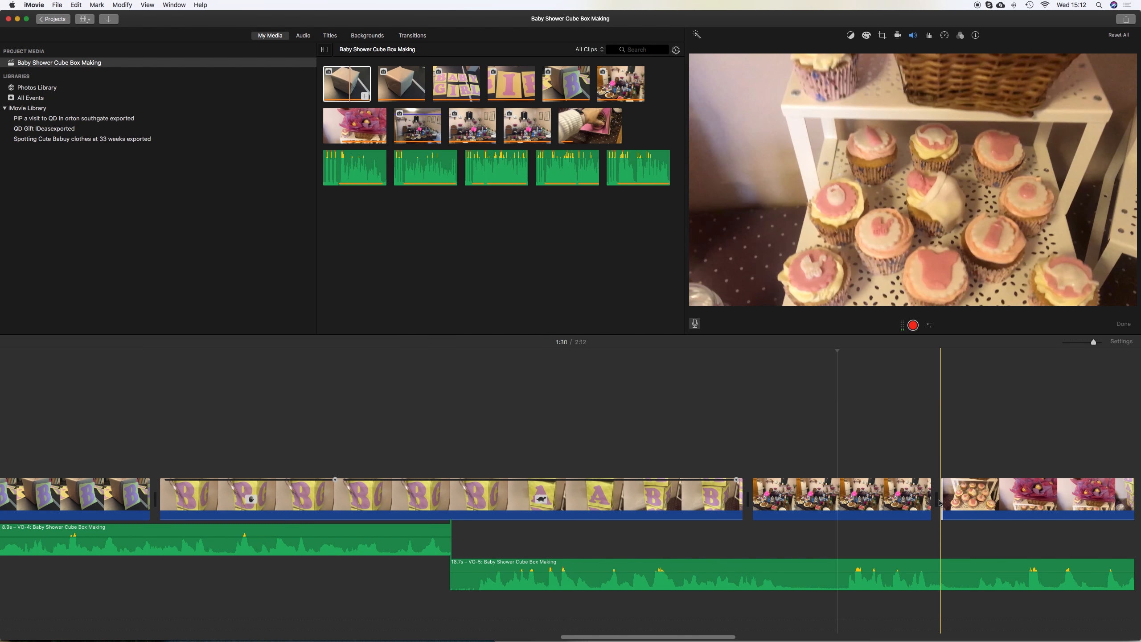
pyautogui.press('space')
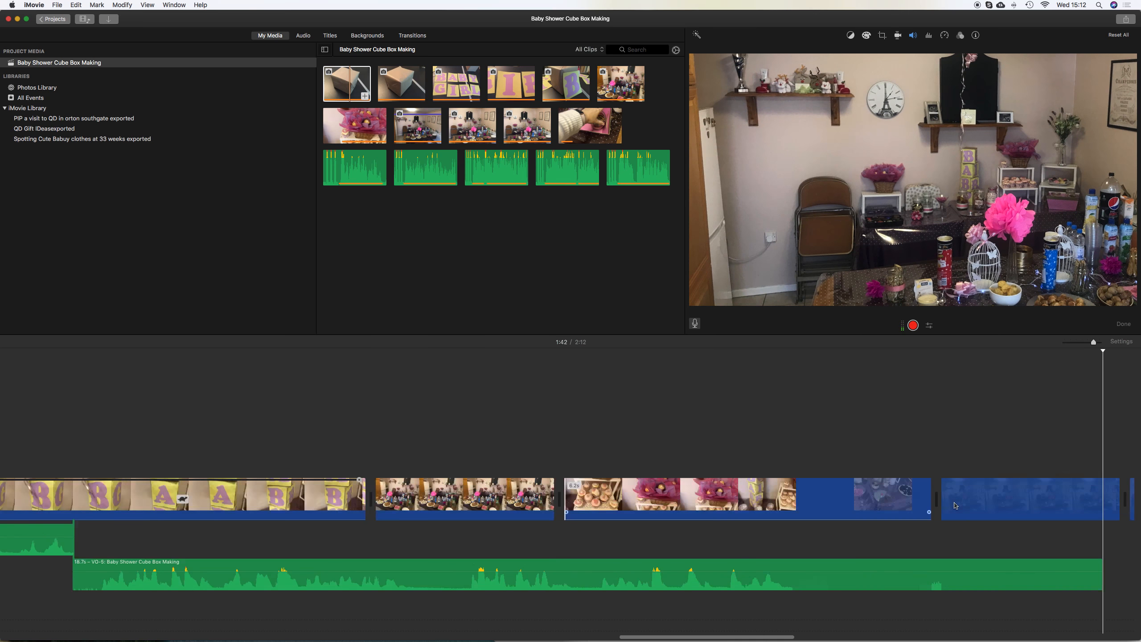
# Apply Ken Burns to the party table clip, swapping start and end and resizing the frames to zoom toward the table
pyautogui.click(554, 498)
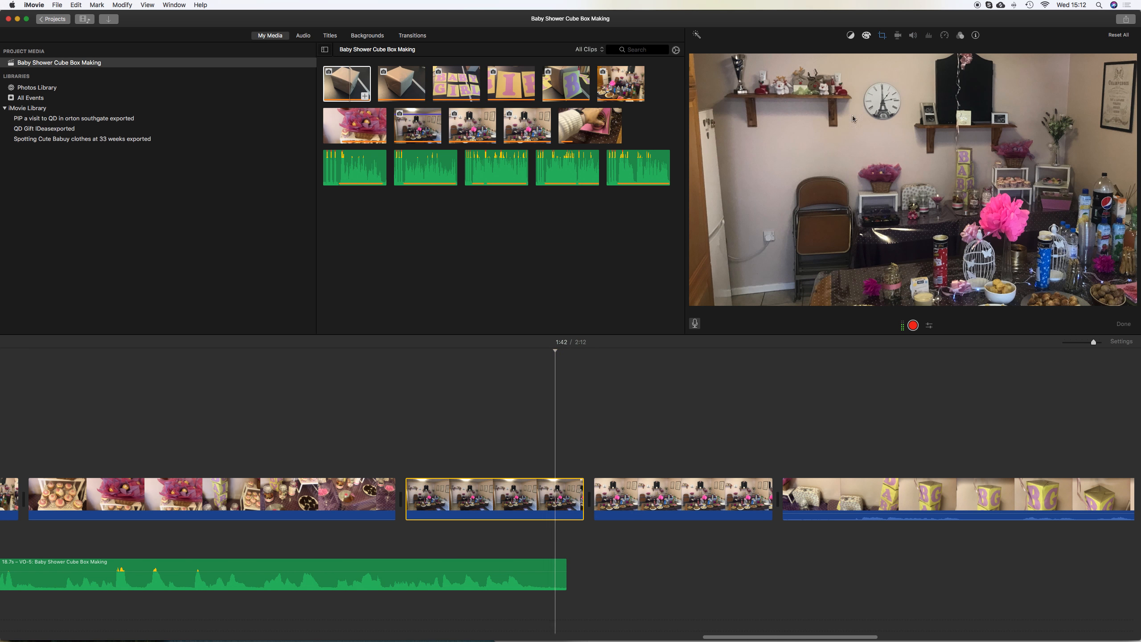
pyautogui.click(882, 36)
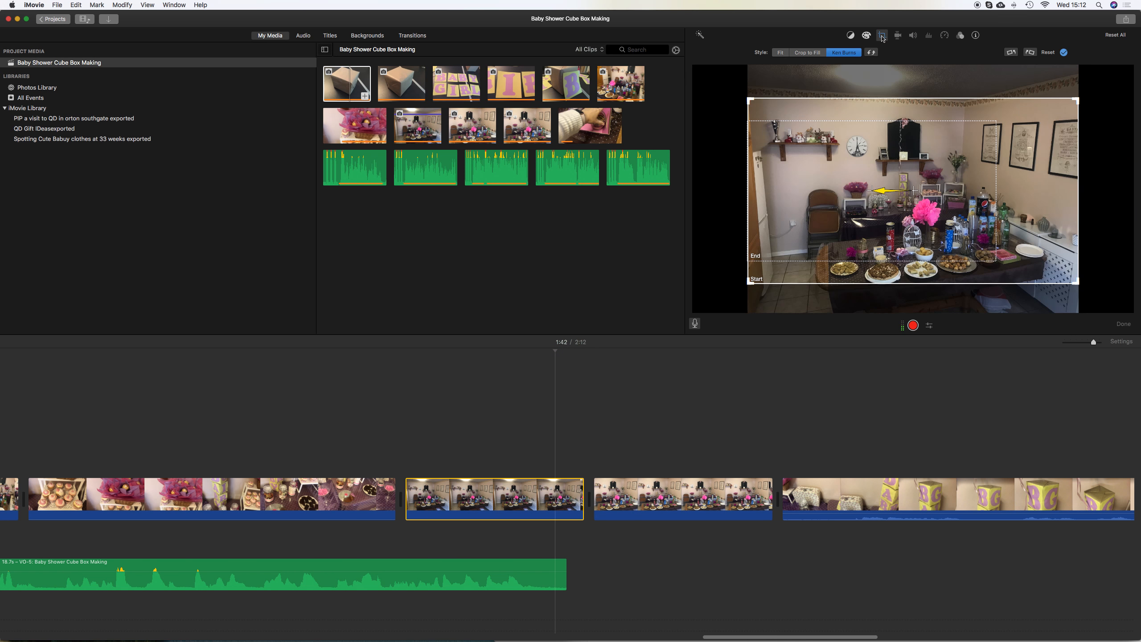
pyautogui.click(778, 225)
pyautogui.moveTo(847, 224); pyautogui.dragTo(908, 240)
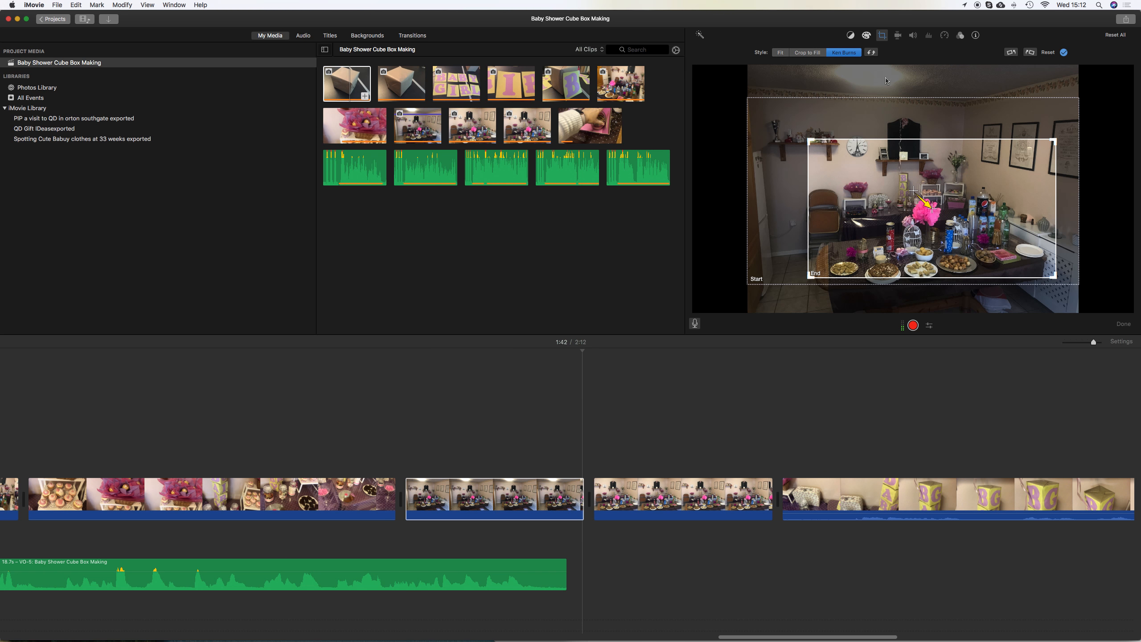
pyautogui.click(872, 53)
pyautogui.click(1056, 141)
pyautogui.moveTo(1056, 141); pyautogui.dragTo(927, 173)
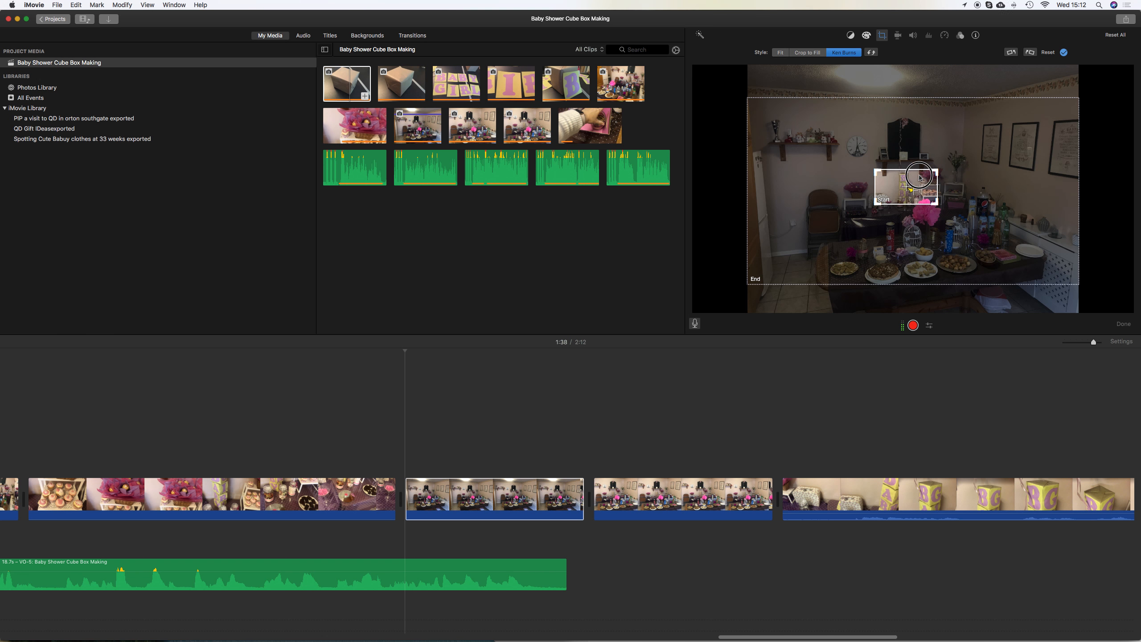
pyautogui.click(751, 102)
pyautogui.moveTo(750, 101); pyautogui.dragTo(765, 154)
pyautogui.moveTo(979, 232); pyautogui.dragTo(959, 250)
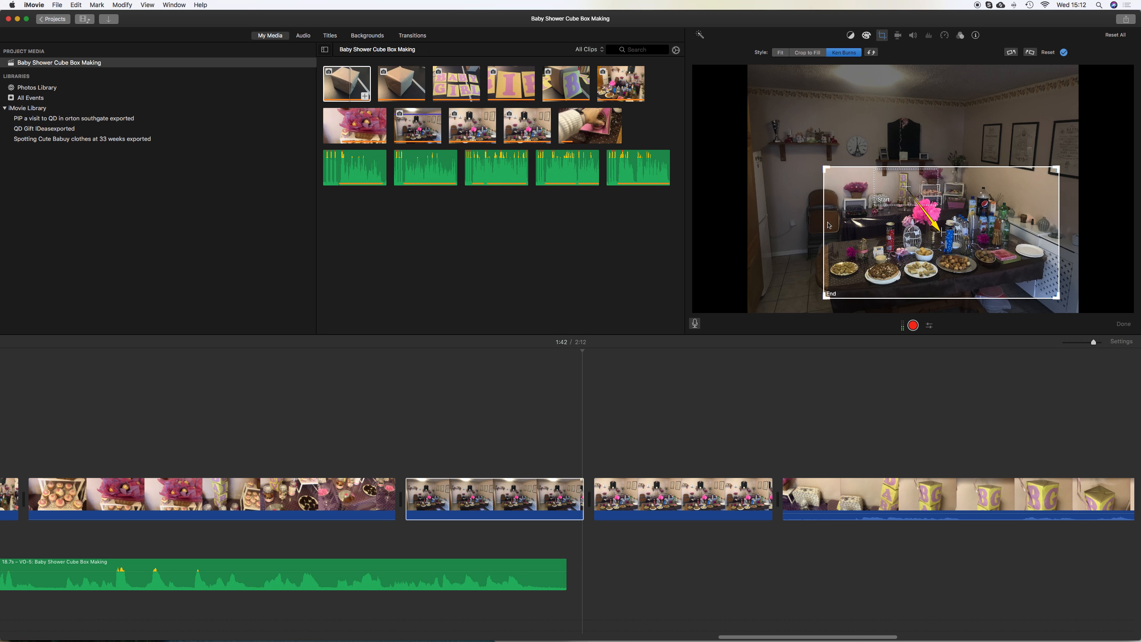
# Play back the project from the cupcake clip to review the recent edits
pyautogui.click(403, 449)
pyautogui.press('space')
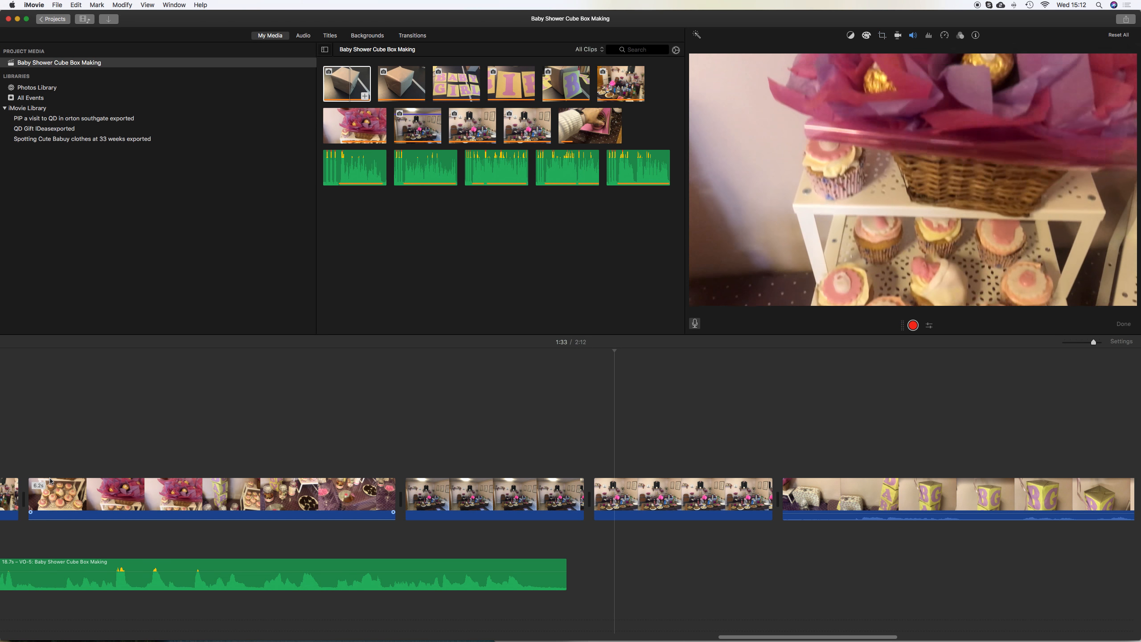
pyautogui.click(50, 481)
pyautogui.hscroll(-10, 59, 479)
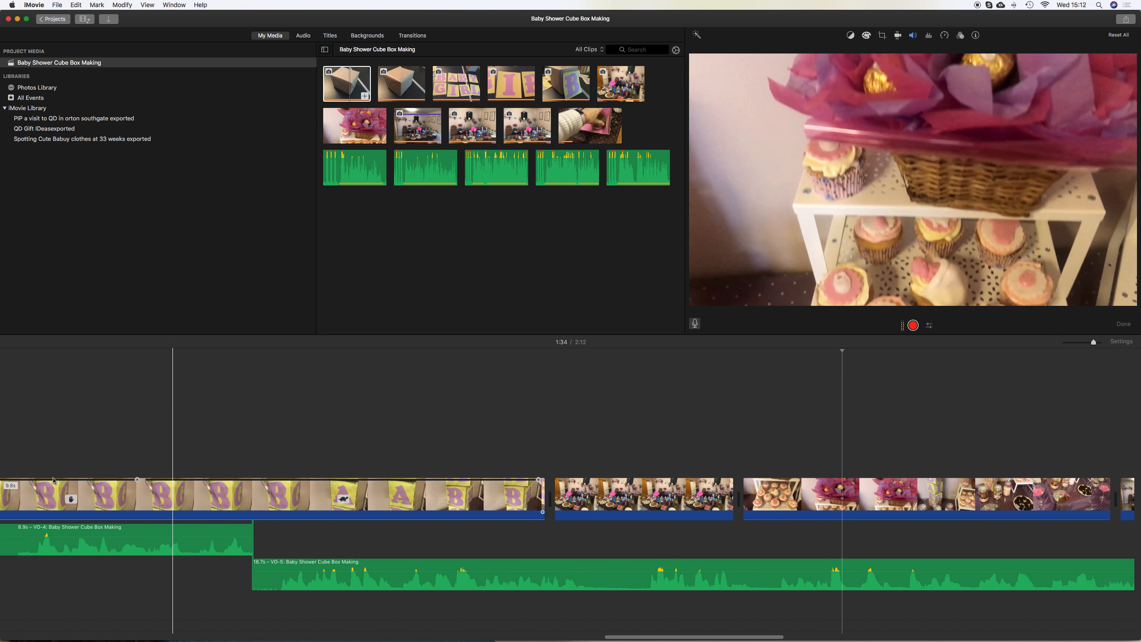
pyautogui.hscroll(-15, 67, 477)
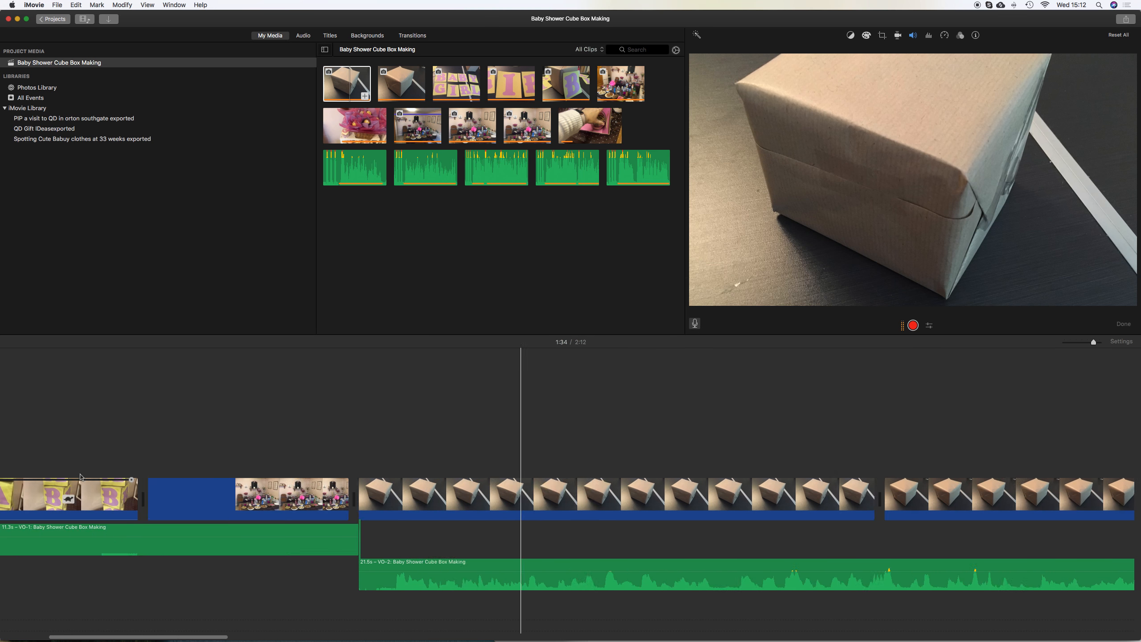
pyautogui.press('space')
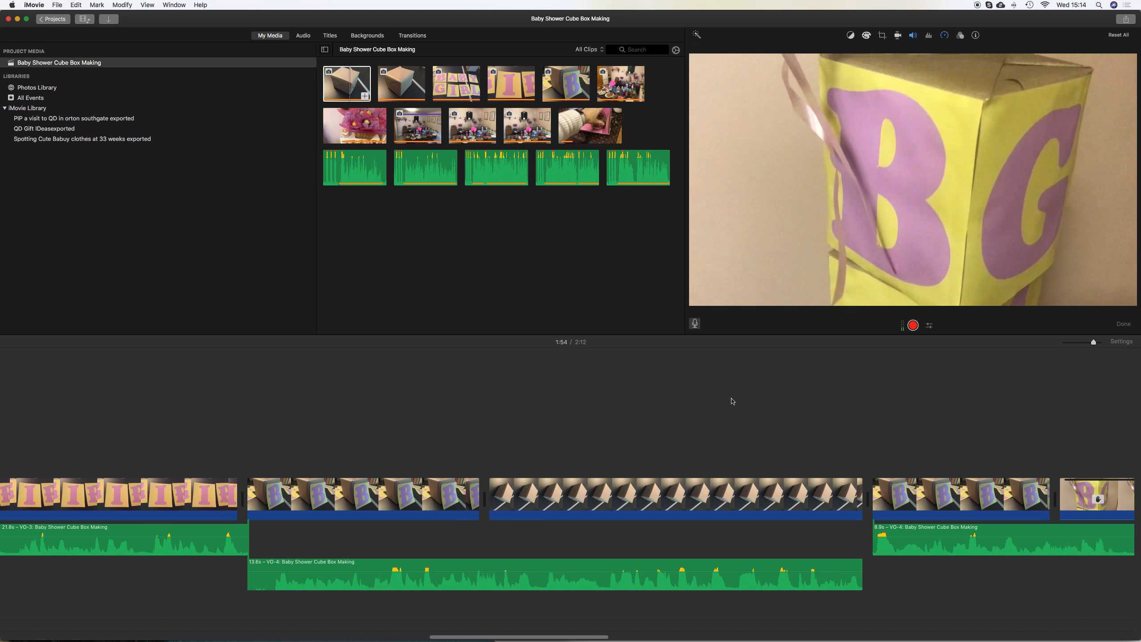
pyautogui.hscroll(20, 732, 401)
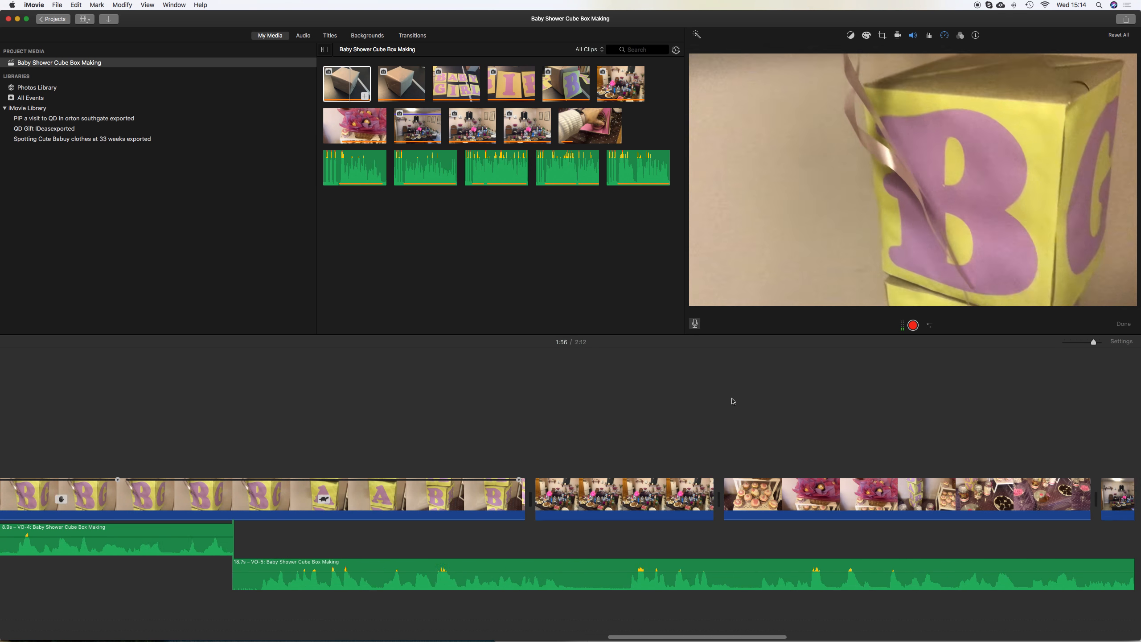
pyautogui.hscroll(-20, 731, 402)
pyautogui.hscroll(20, 732, 402)
pyautogui.hscroll(-20, 732, 401)
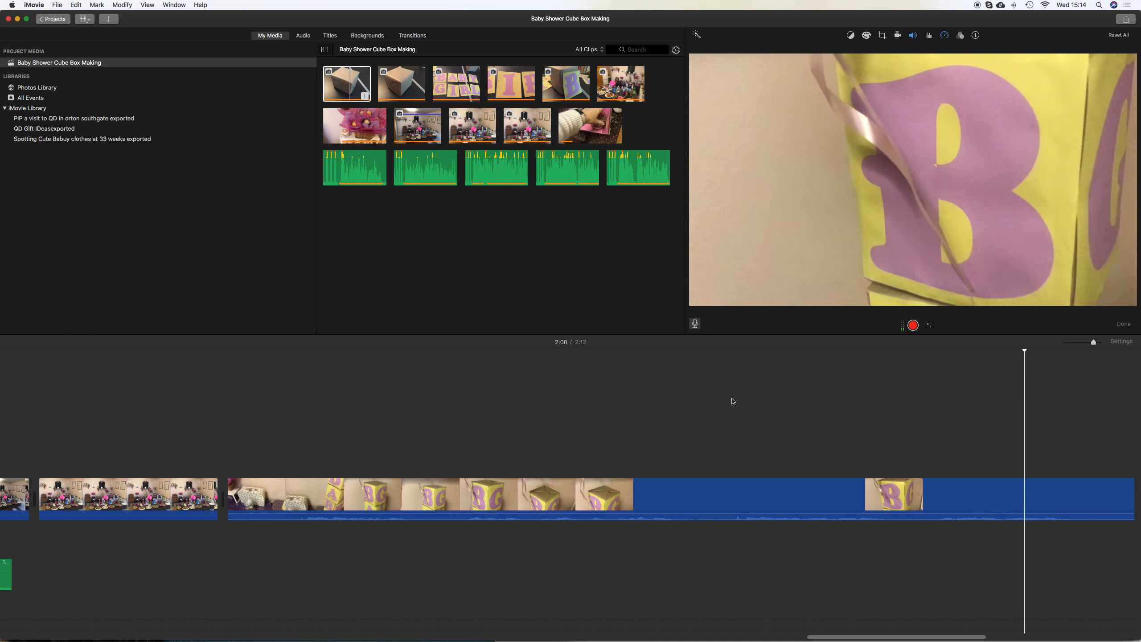
pyautogui.hscroll(-5, 701, 404)
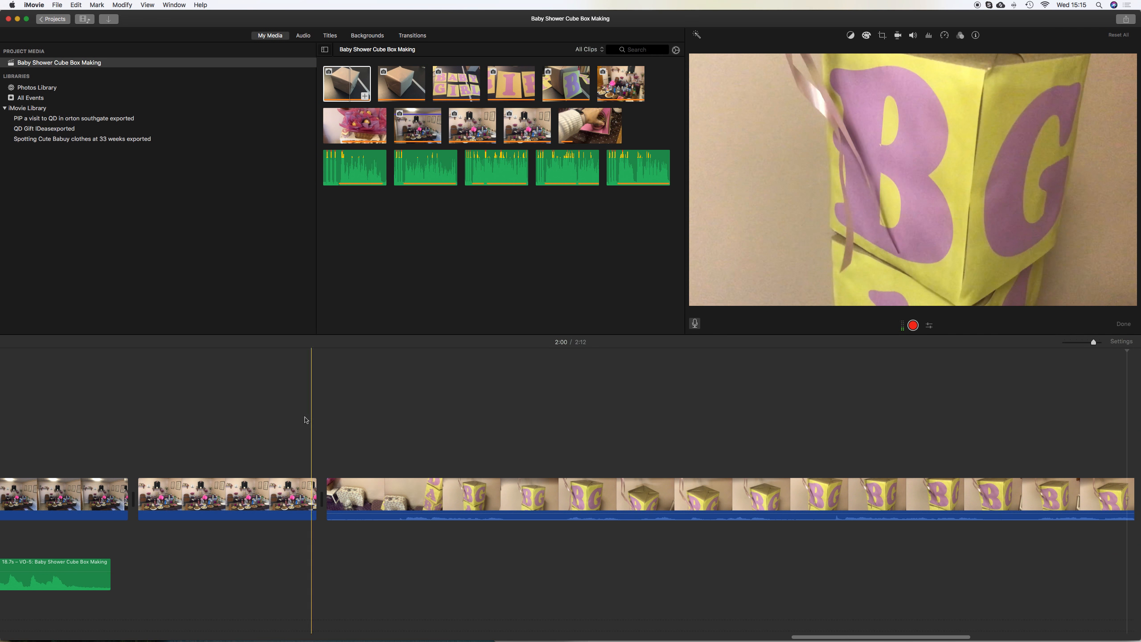
# Delete the second party table clip and preview the ending of the project
pyautogui.click(192, 506)
pyautogui.press('Delete')
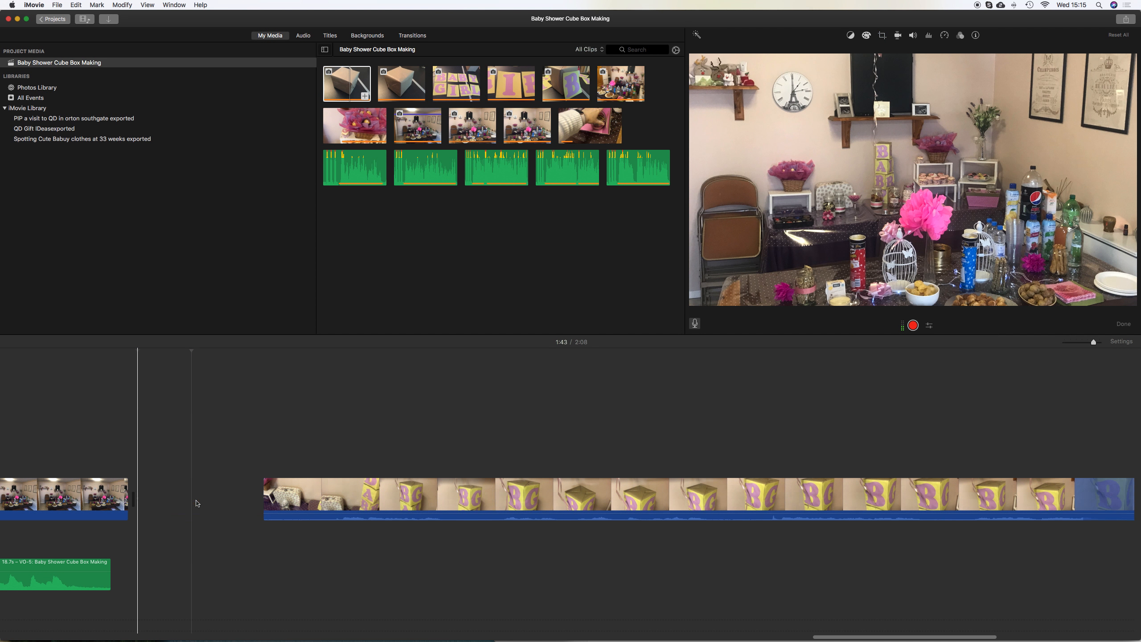
pyautogui.hscroll(10, 503, 507)
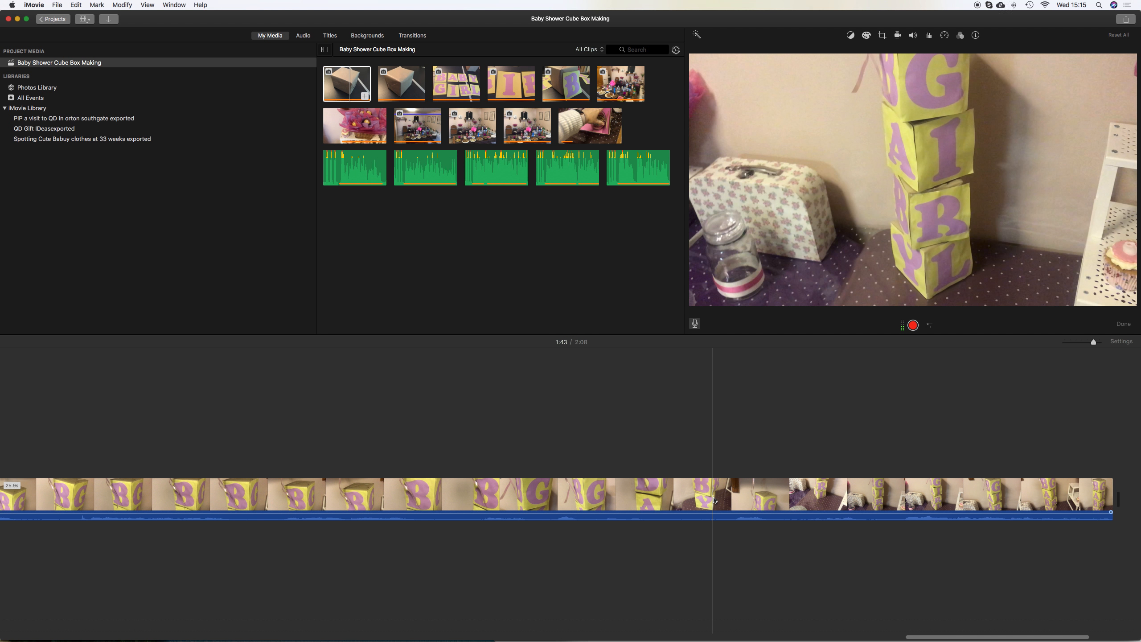
pyautogui.press('space')
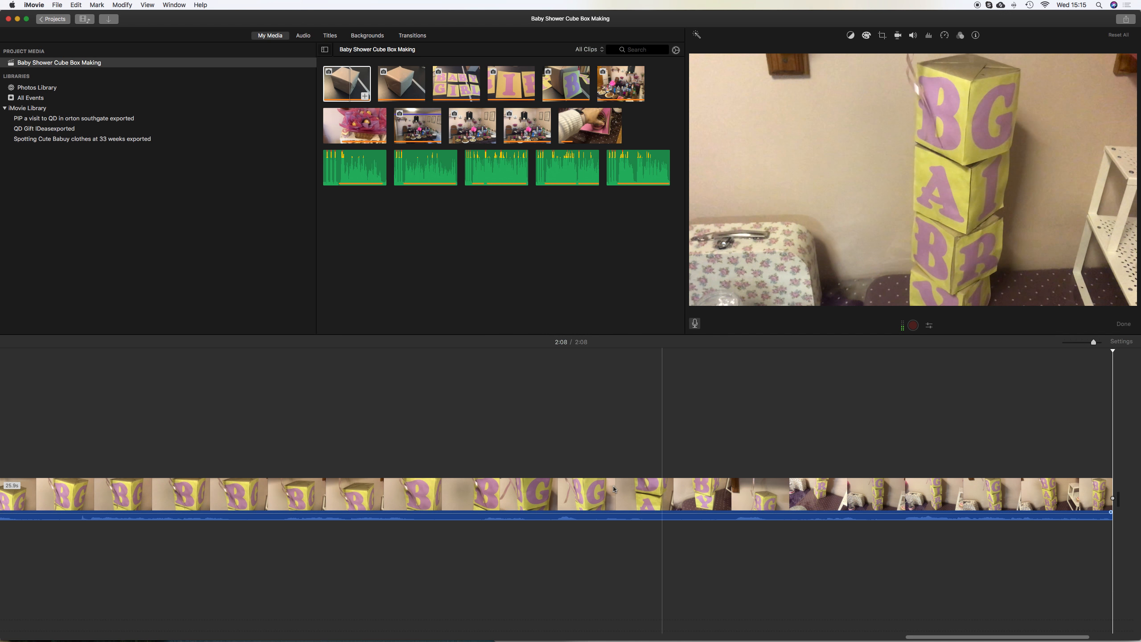
pyautogui.hscroll(-10, 453, 495)
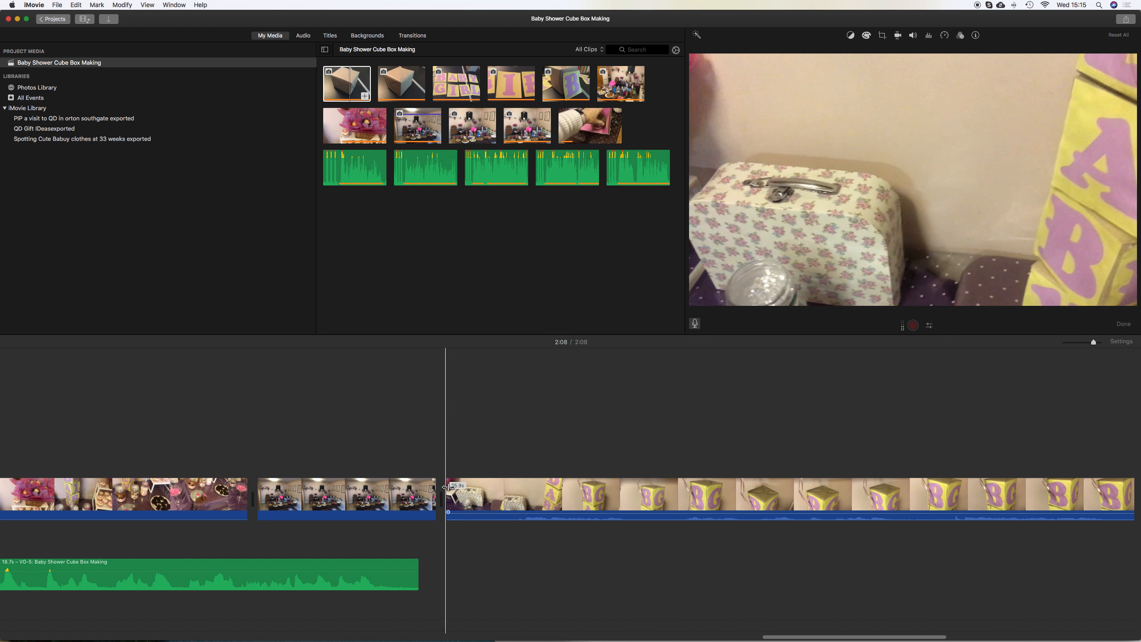
# Preview the ending and delete the block-stacking clip near the end of the timeline
pyautogui.press('space')
pyautogui.press('space')
pyautogui.press('space')
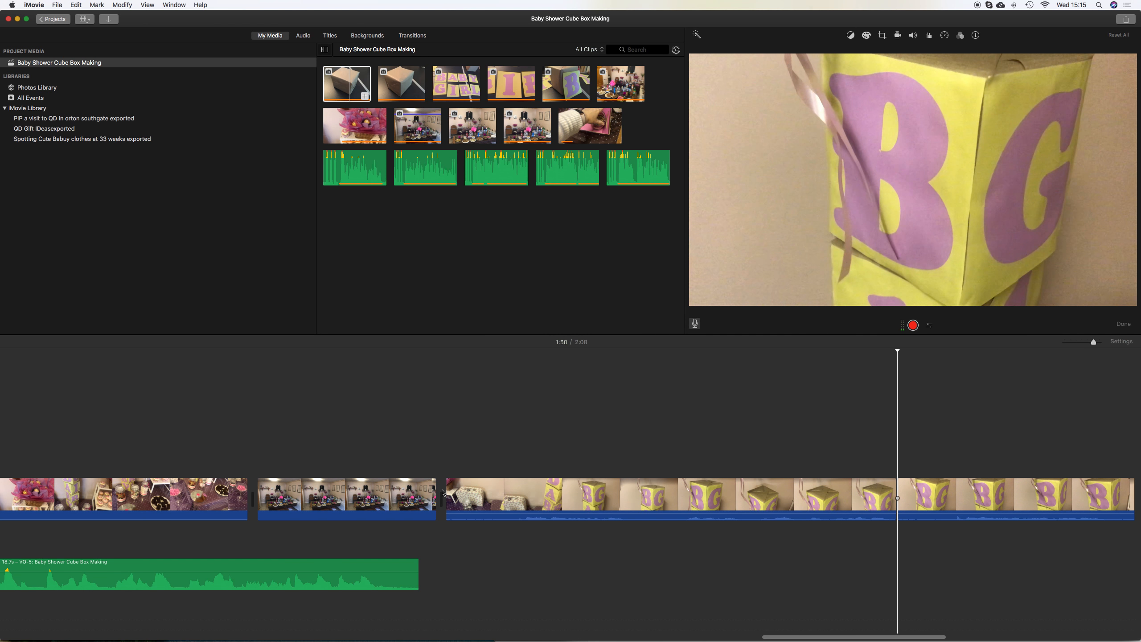
pyautogui.click(612, 512)
pyautogui.press('Delete')
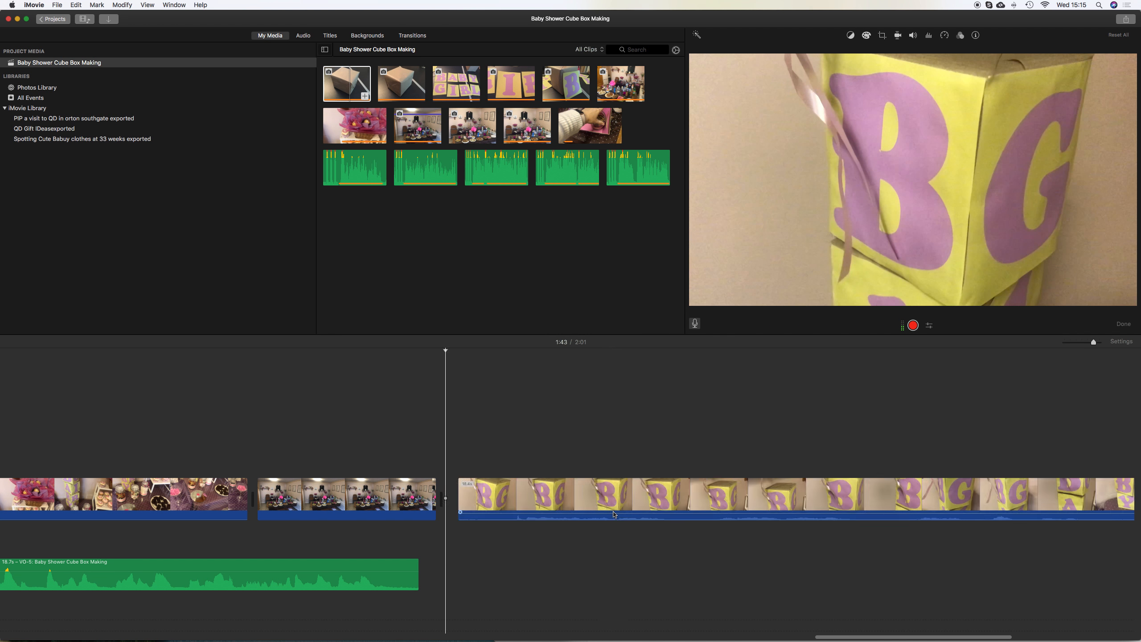
# Shorten the end of the final block-stacking clip and preview the ending
pyautogui.press('space')
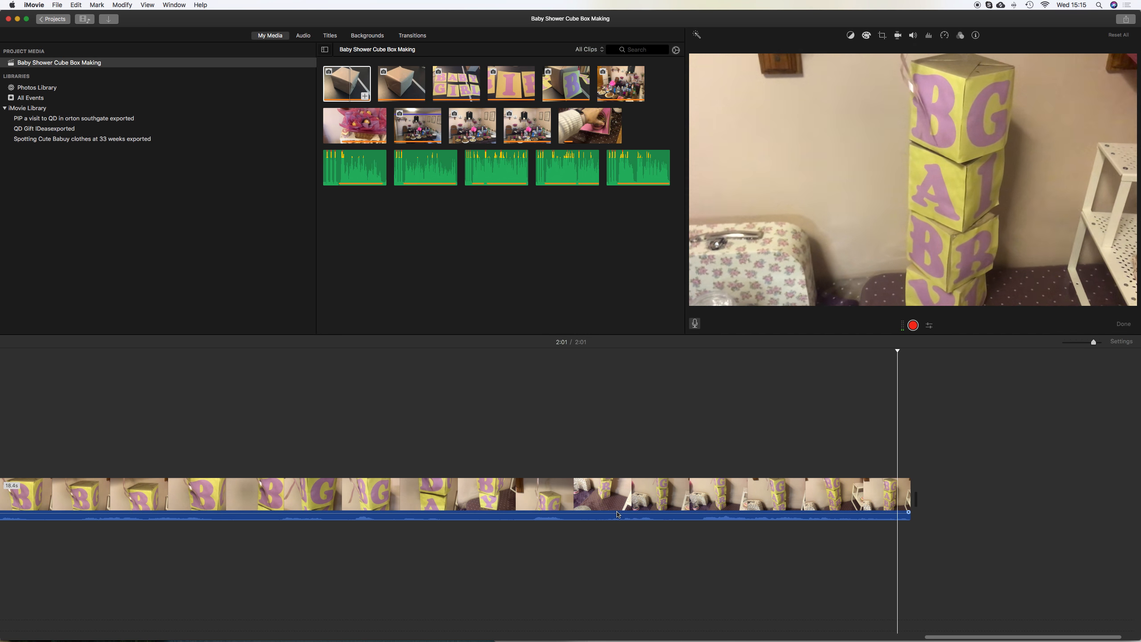
pyautogui.moveTo(909, 496); pyautogui.dragTo(805, 499)
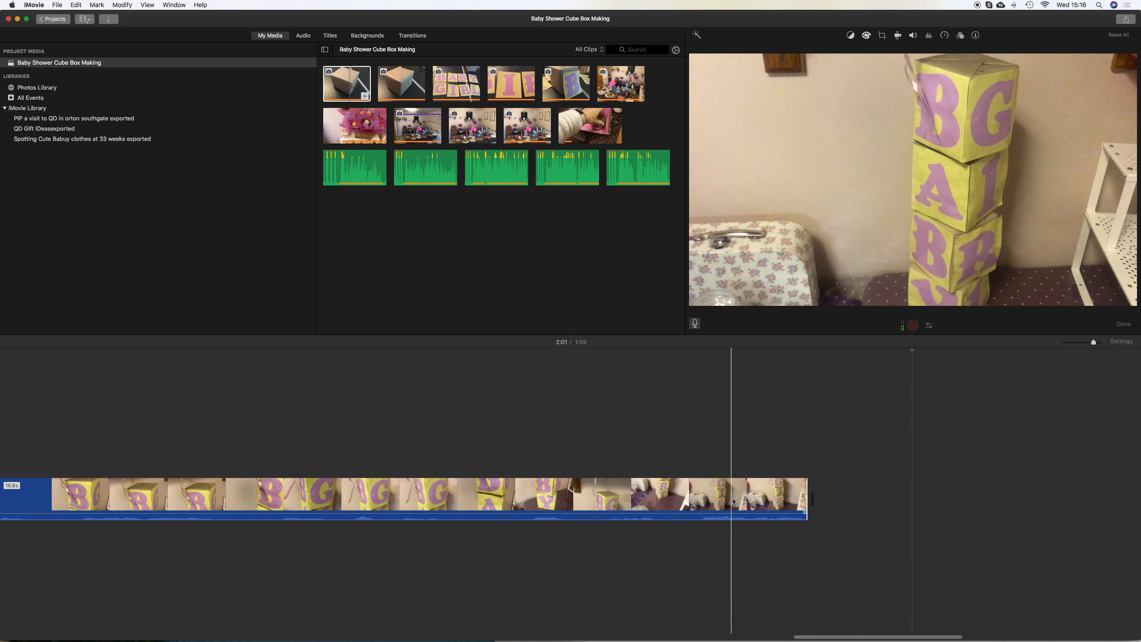
pyautogui.click(734, 501)
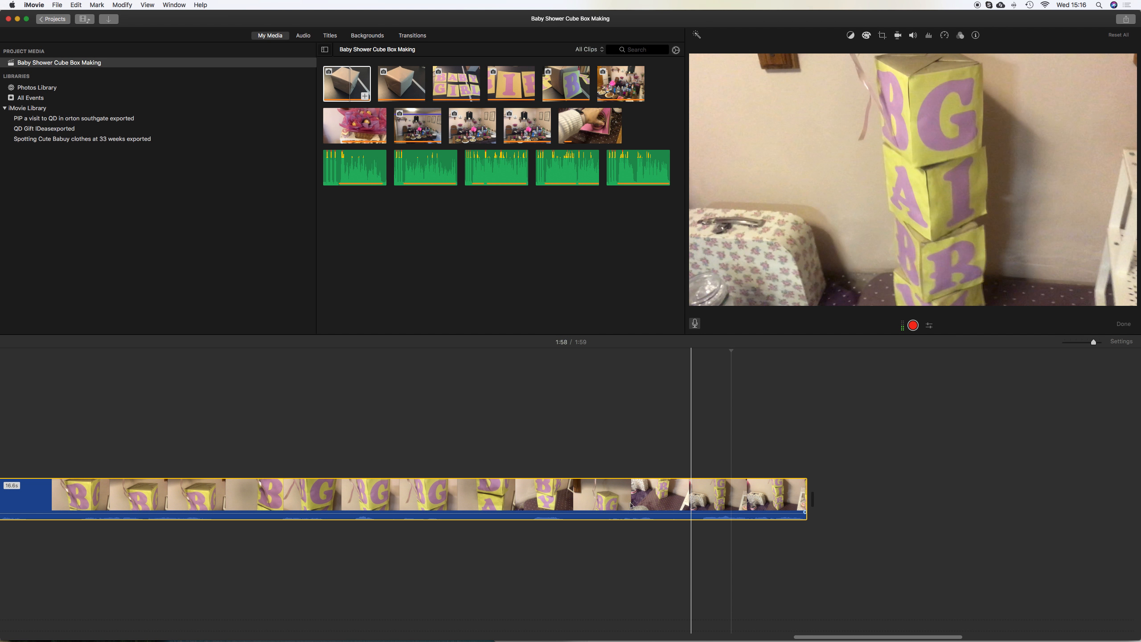
pyautogui.click(619, 503)
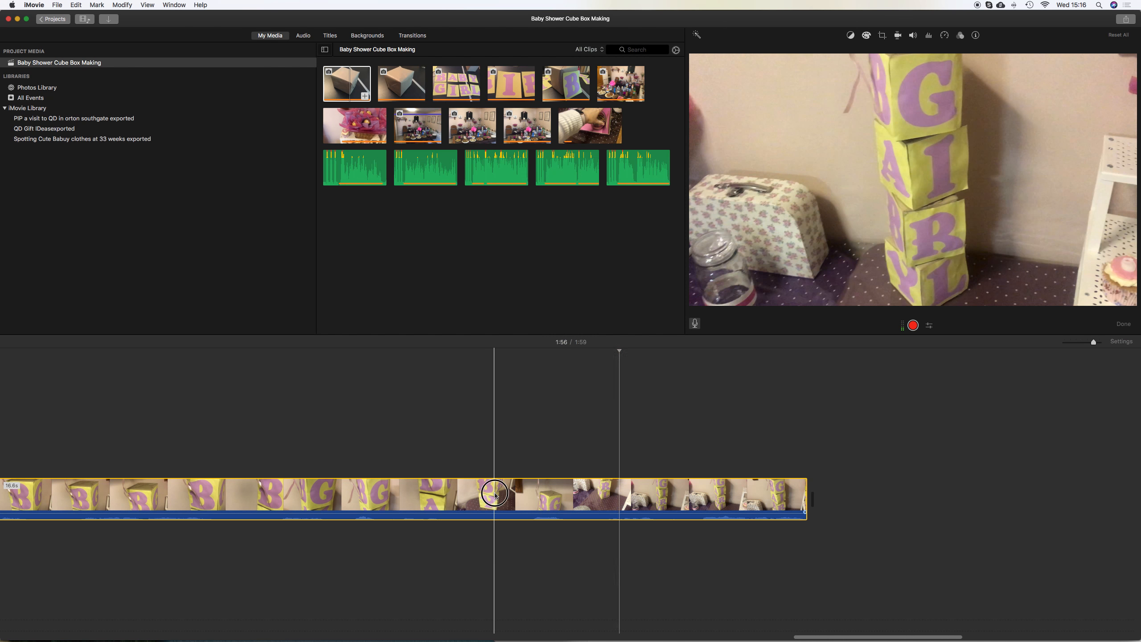
pyautogui.click(495, 494)
pyautogui.press('space')
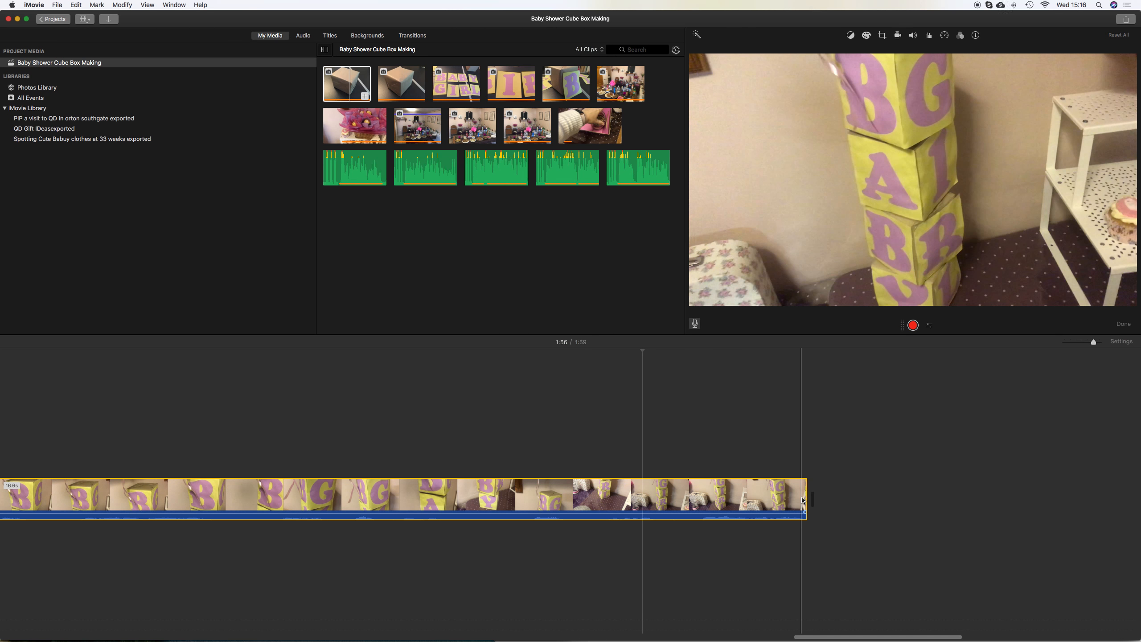
# Trim the final block-stacking clip's end further in two passes and replay it
pyautogui.moveTo(805, 497); pyautogui.dragTo(719, 501)
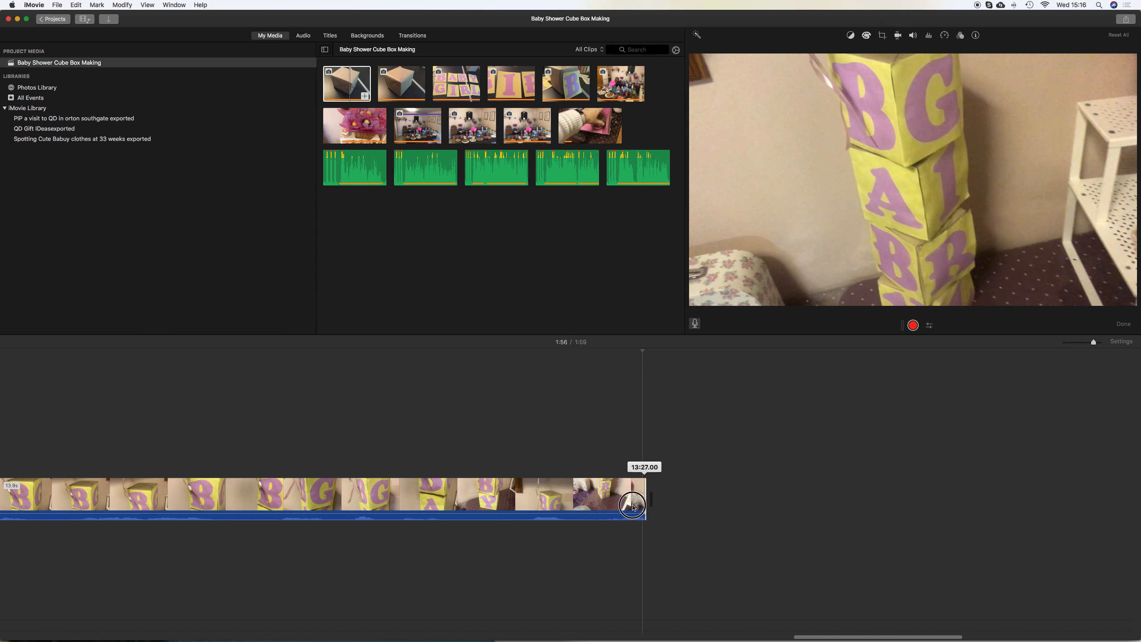
pyautogui.moveTo(611, 508); pyautogui.dragTo(613, 507)
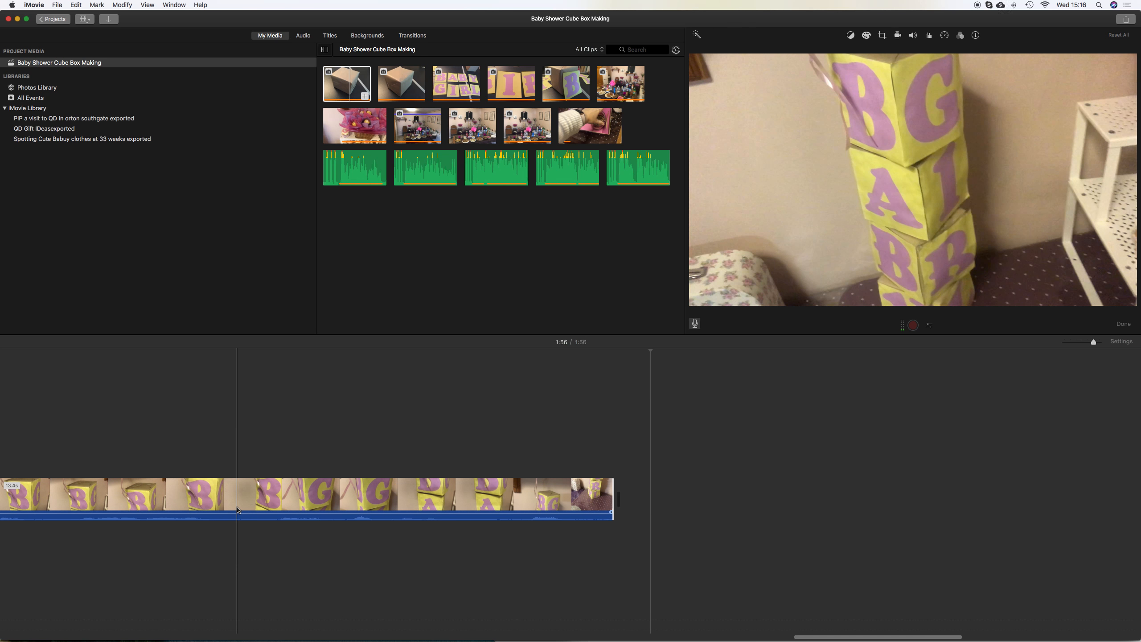
pyautogui.press('space')
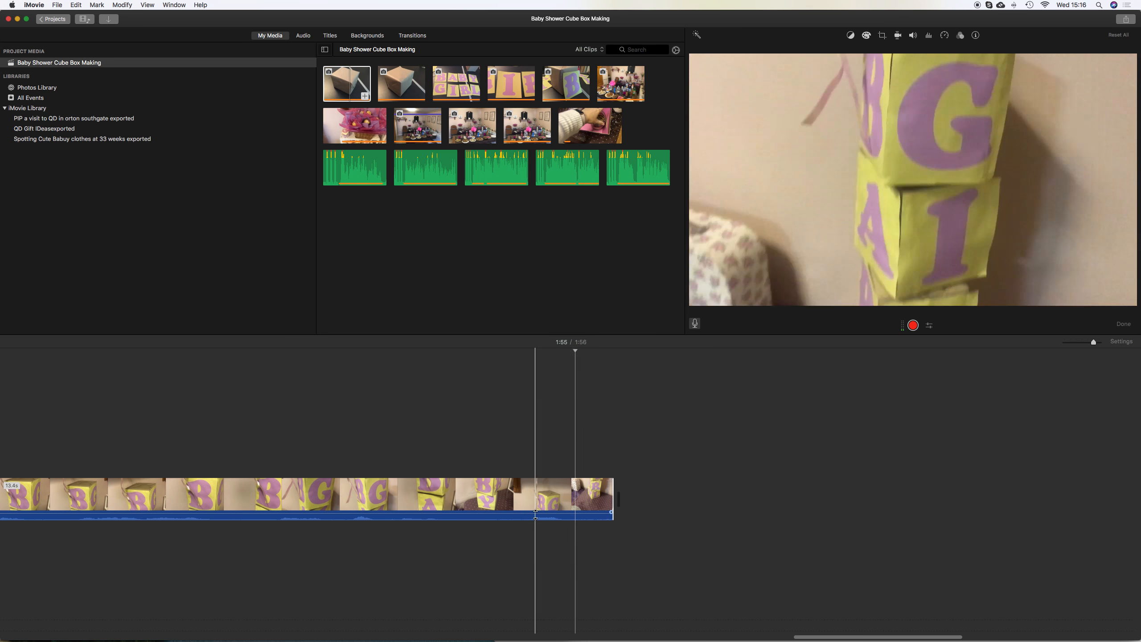
pyautogui.moveTo(614, 509); pyautogui.dragTo(569, 512)
pyautogui.hscroll(-10, 285, 453)
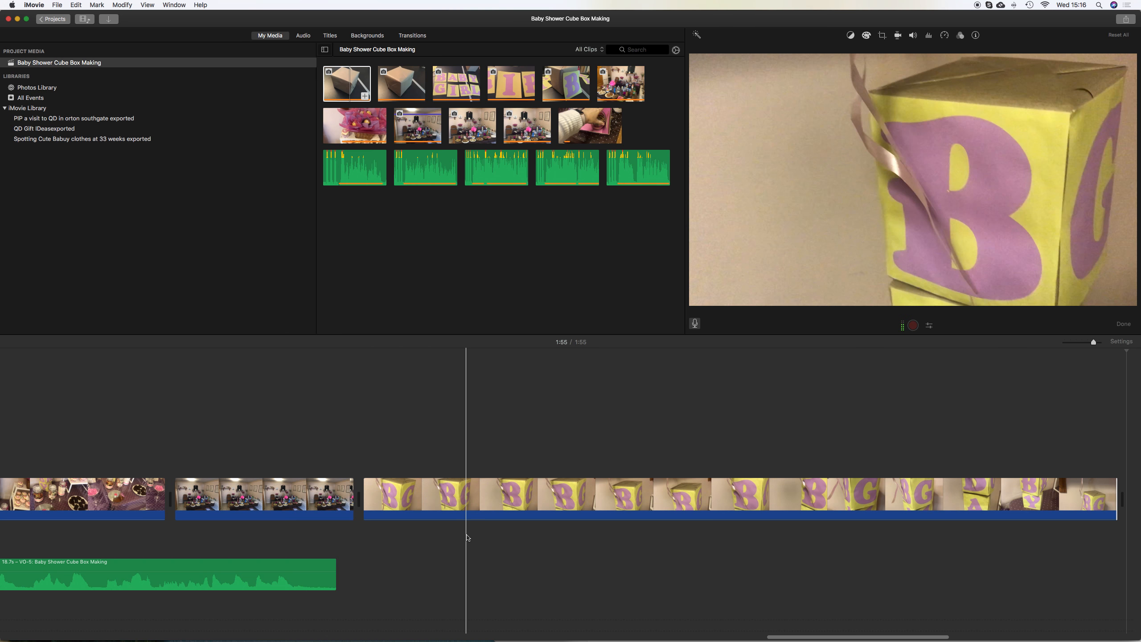
# Shorten the end of the VO-5 voiceover slightly so it finishes earlier, then preview playback
pyautogui.hscroll(-20, 467, 537)
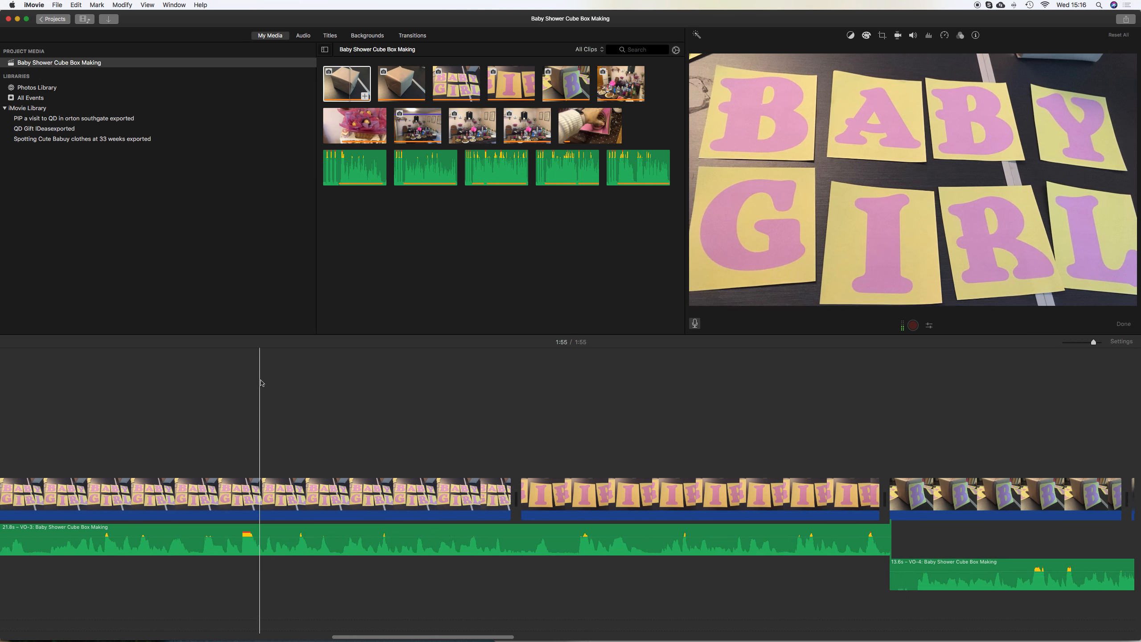
pyautogui.hscroll(-20, 261, 382)
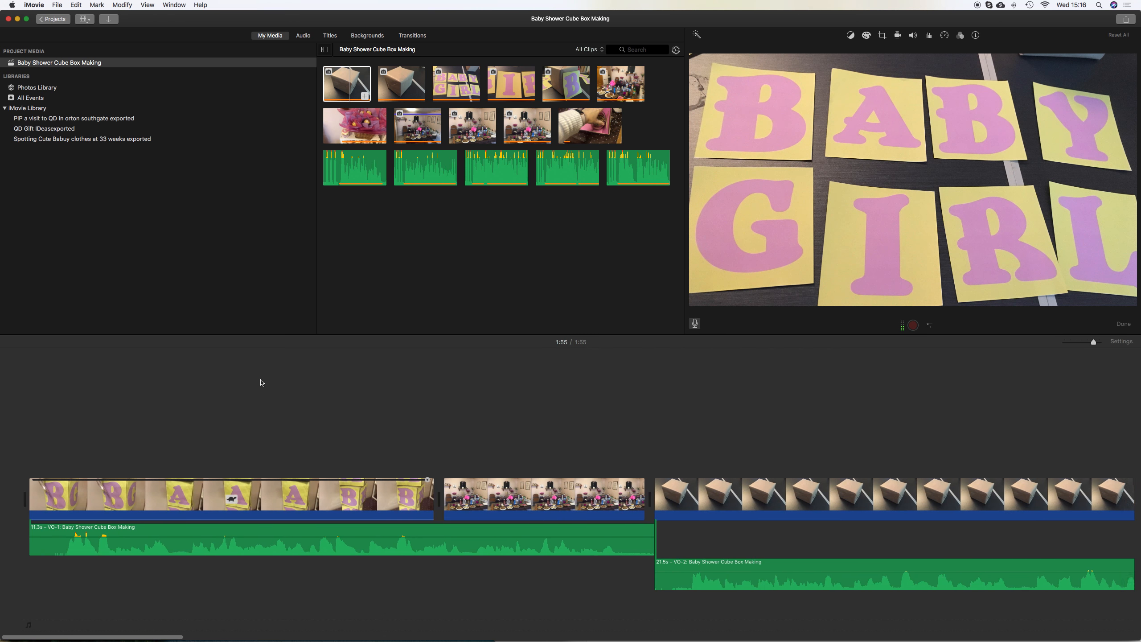
pyautogui.hscroll(20, 262, 382)
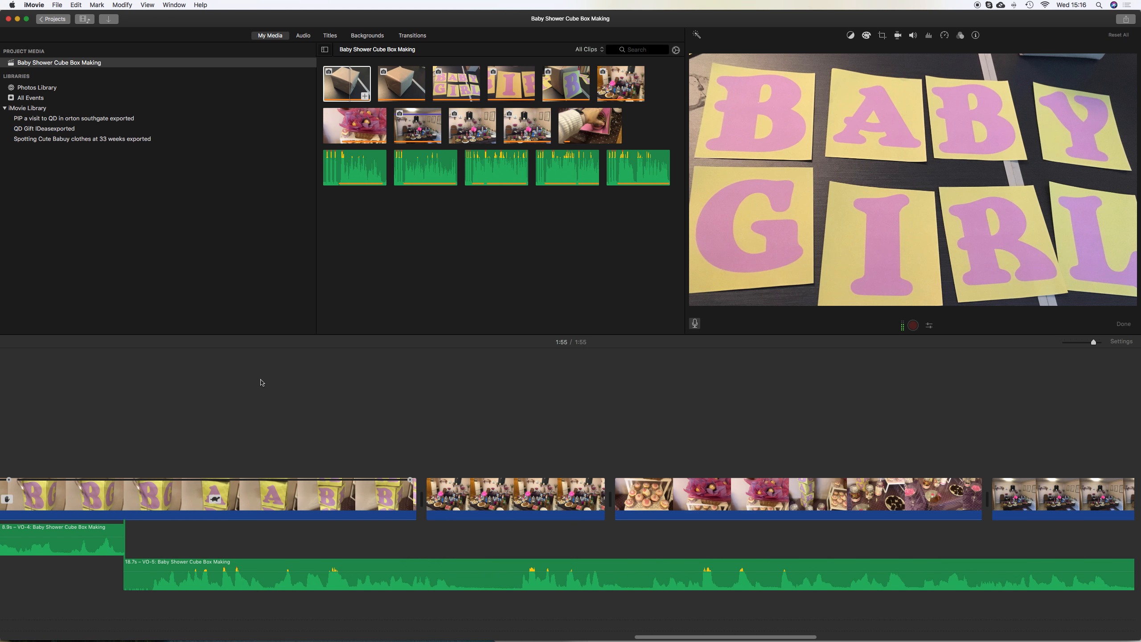
pyautogui.hscroll(10, 261, 382)
pyautogui.press('space')
pyautogui.press('space')
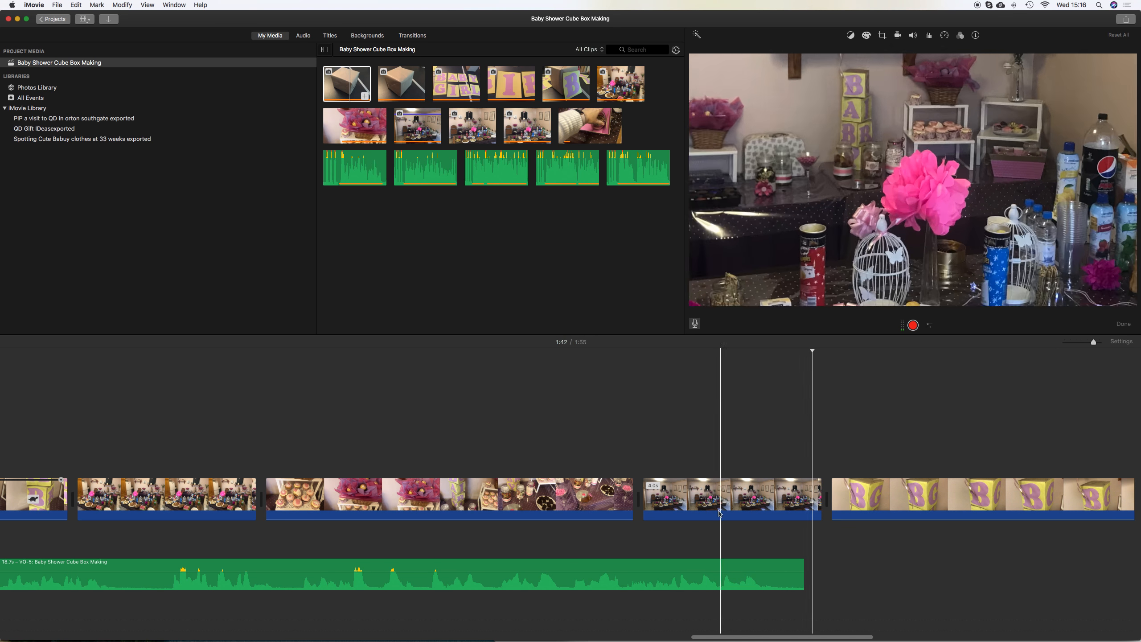
pyautogui.moveTo(802, 563); pyautogui.dragTo(771, 563)
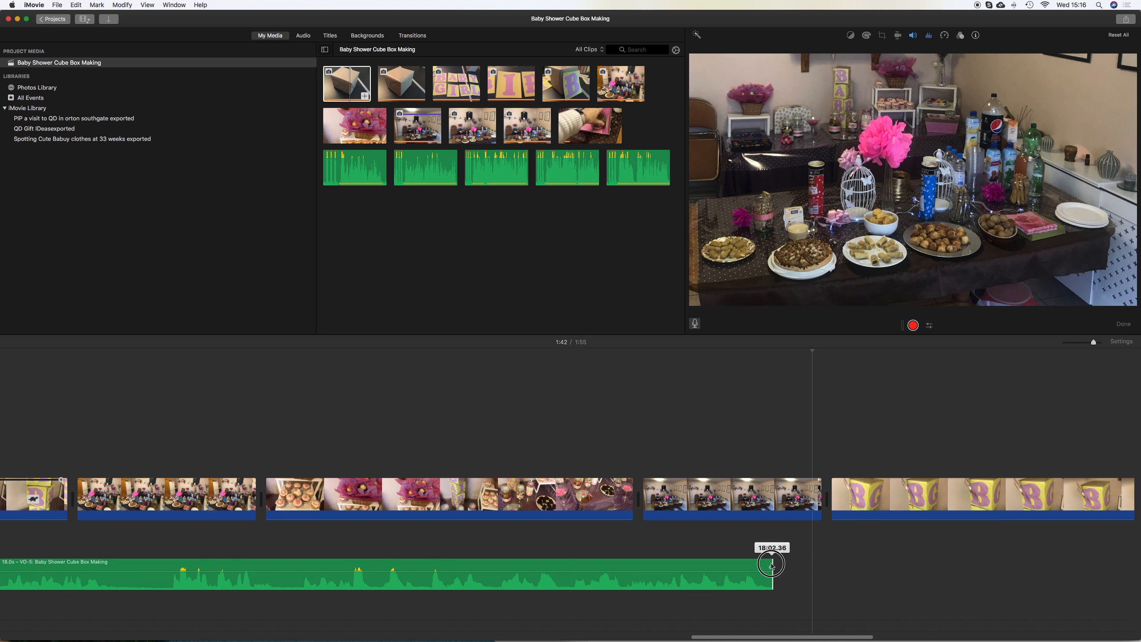
pyautogui.press('space')
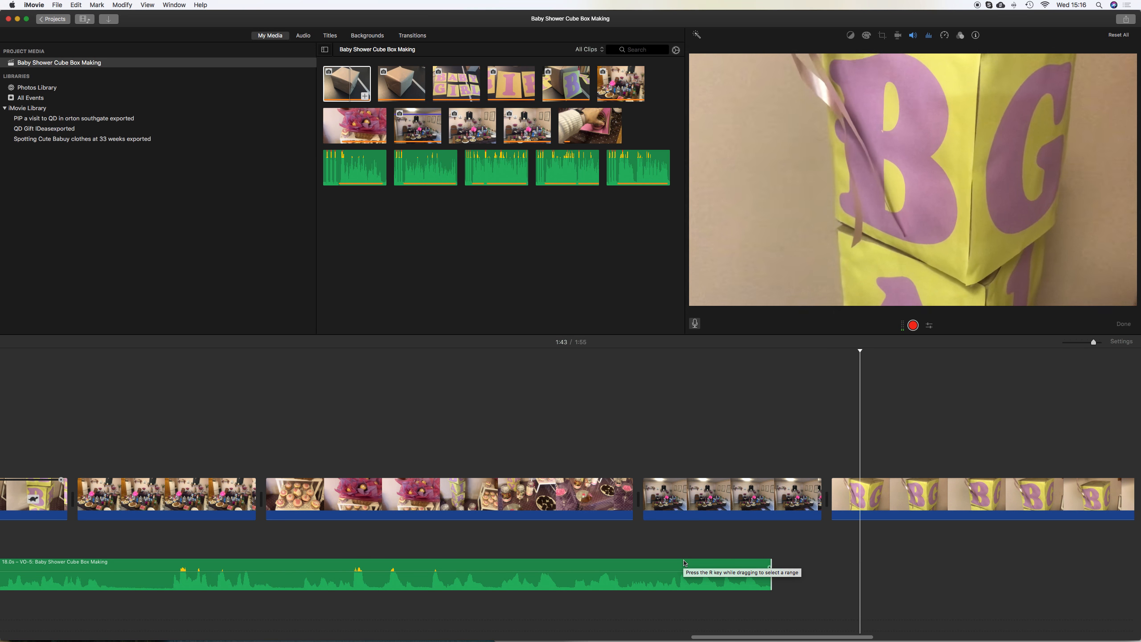
pyautogui.press('space')
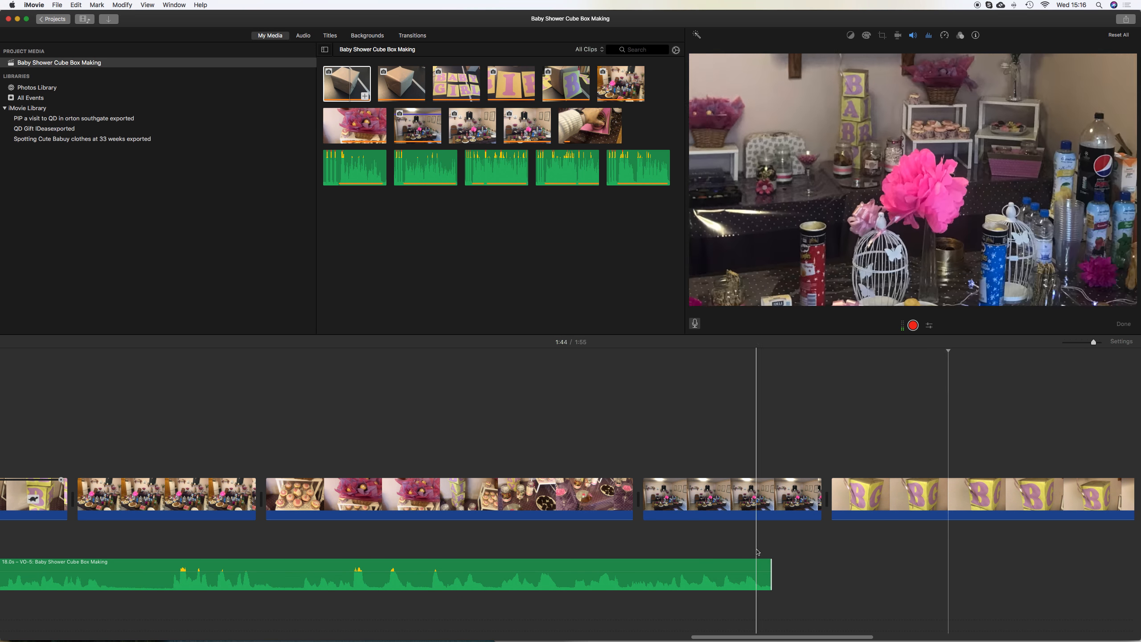
# Trim the start of the final block-stacking clip in several passes down to about 4.4 seconds
pyautogui.moveTo(831, 503); pyautogui.dragTo(942, 503)
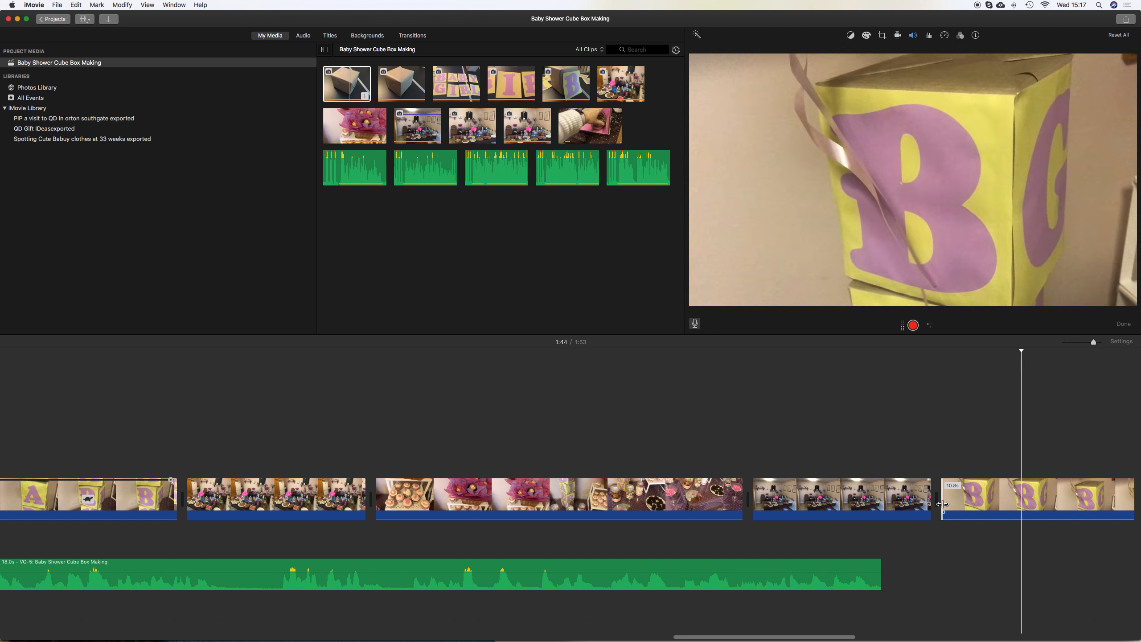
pyautogui.hscroll(6, 942, 503)
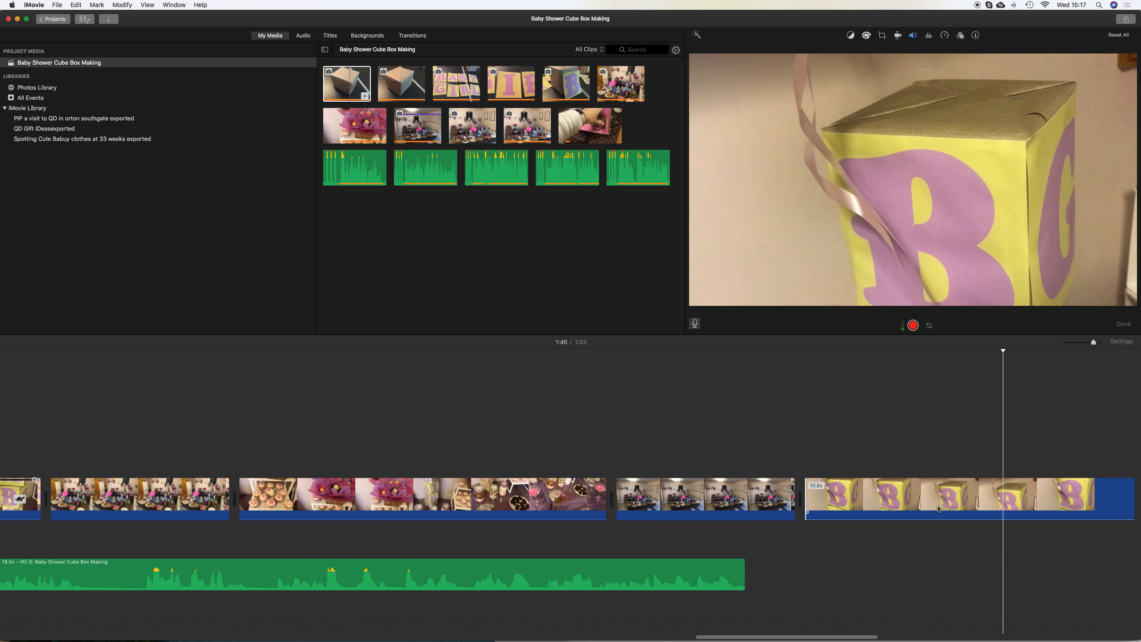
pyautogui.moveTo(804, 500); pyautogui.dragTo(1012, 506)
pyautogui.hscroll(12, 1012, 505)
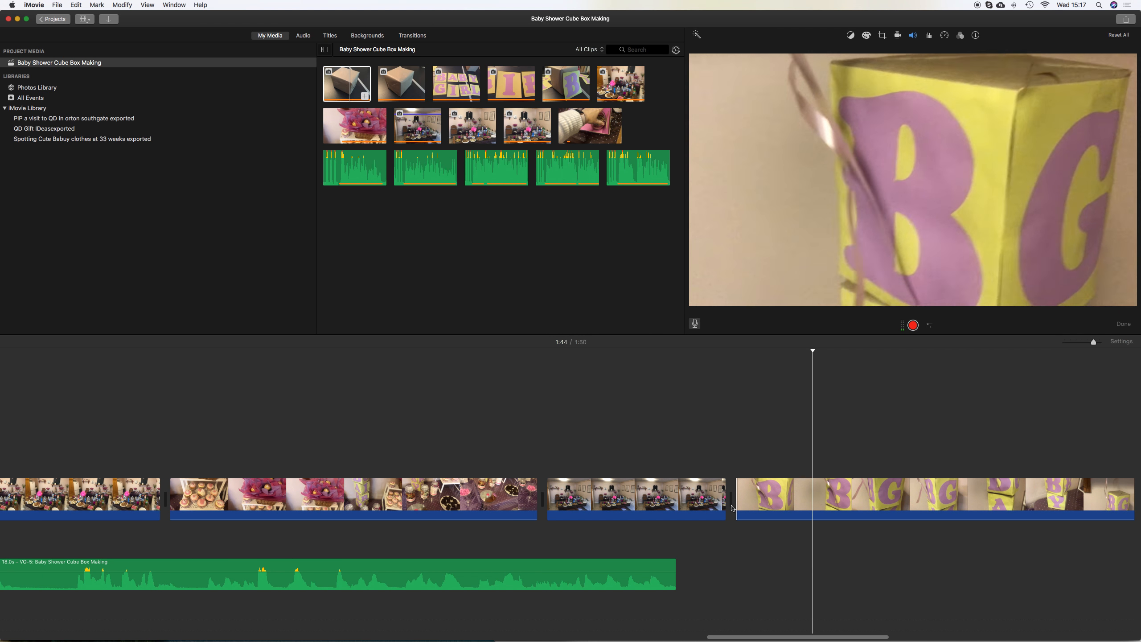
pyautogui.moveTo(737, 510); pyautogui.dragTo(829, 509)
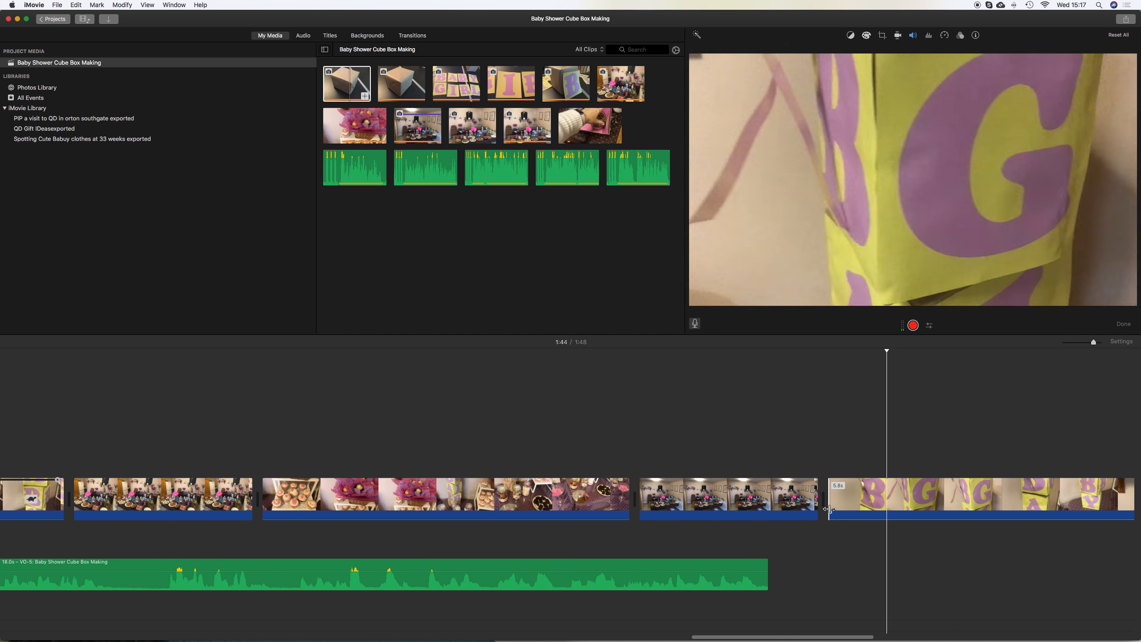
pyautogui.moveTo(828, 509); pyautogui.dragTo(912, 511)
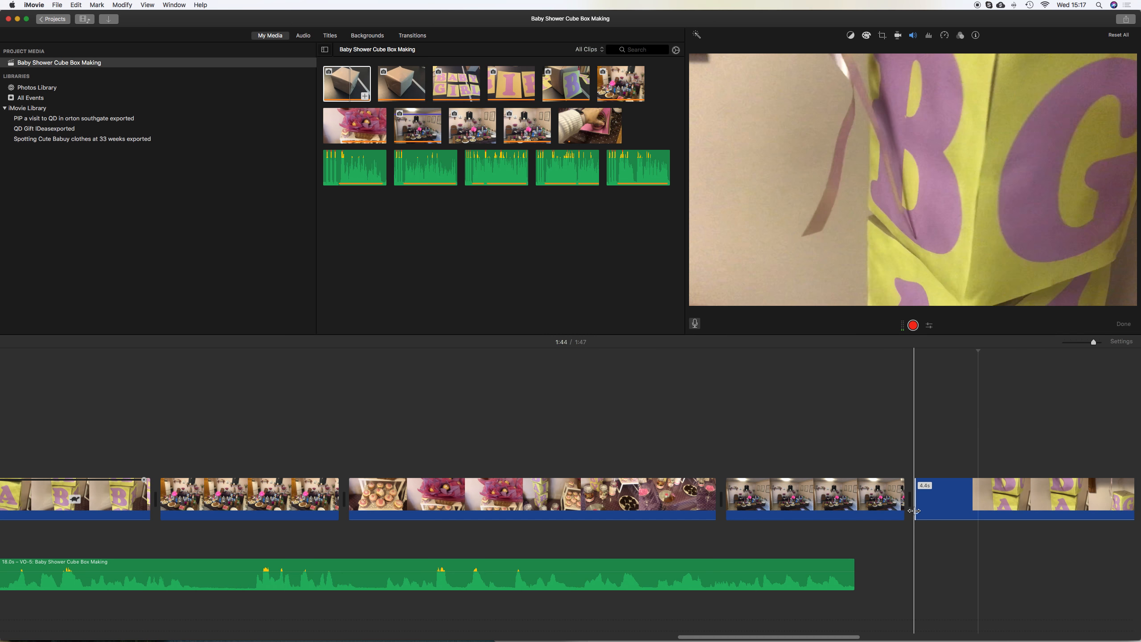
pyautogui.hscroll(5, 913, 511)
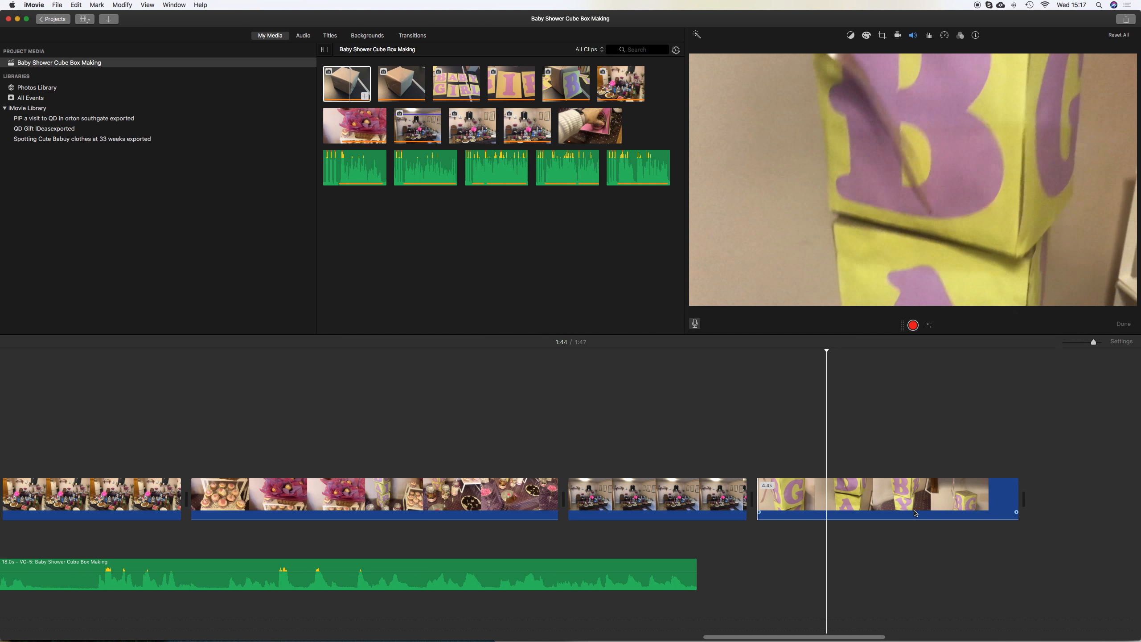
pyautogui.click(785, 494)
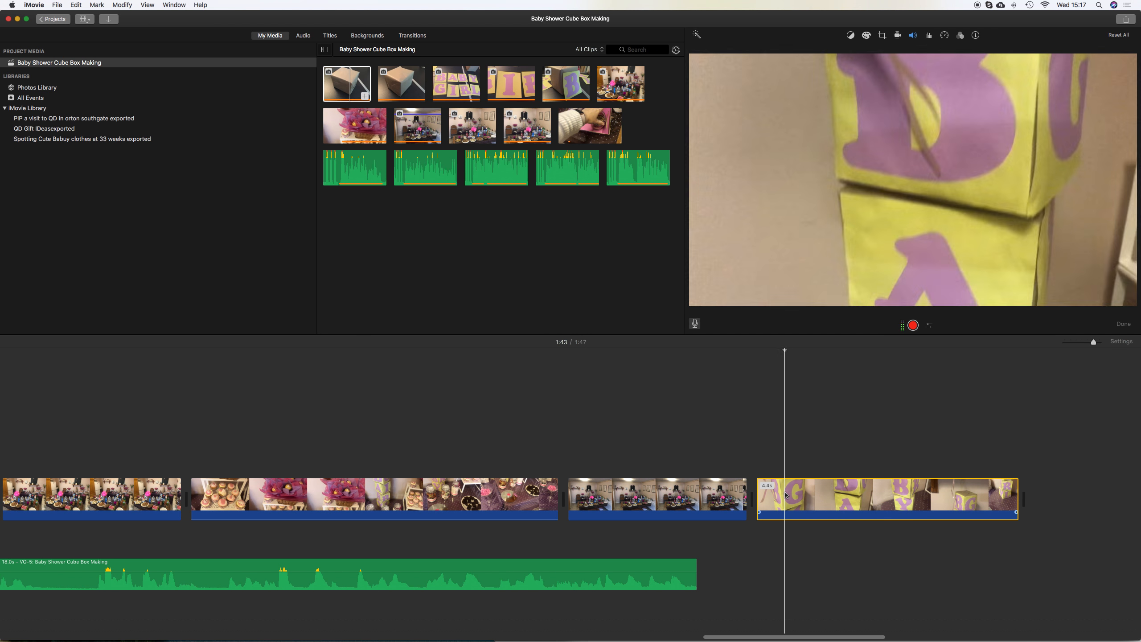
# Review the edited project by scrolling through the timeline, playing the ending, and previewing the cupcake clip in the media browser
pyautogui.hscroll(-20, 565, 496)
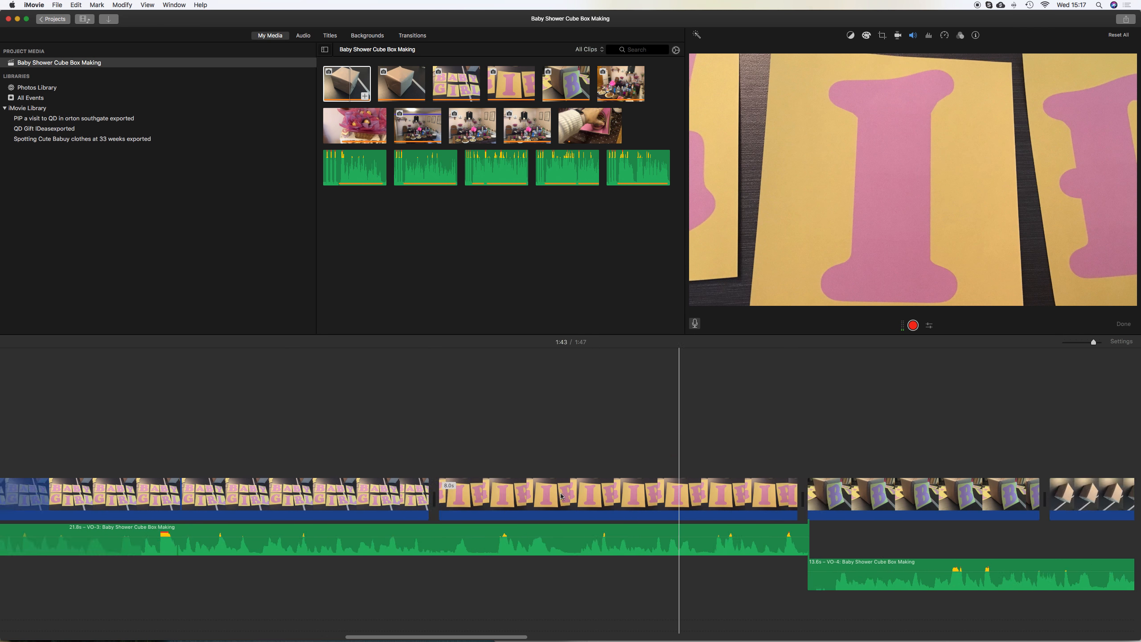
pyautogui.hscroll(-20, 562, 496)
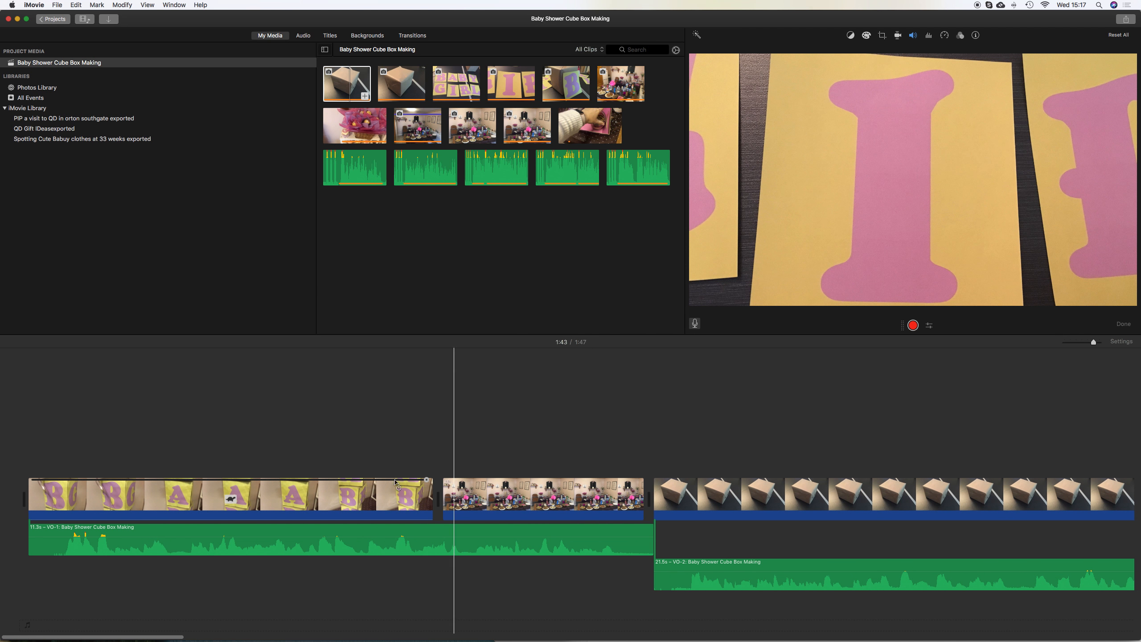
pyautogui.press('space')
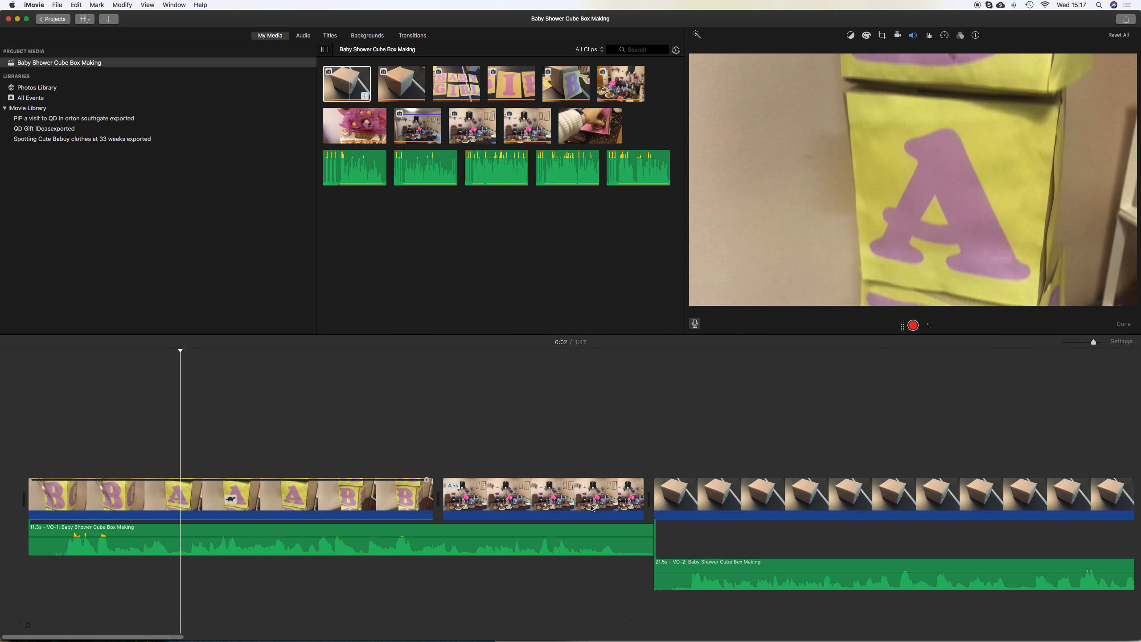
pyautogui.press('space')
pyautogui.hscroll(10, 592, 507)
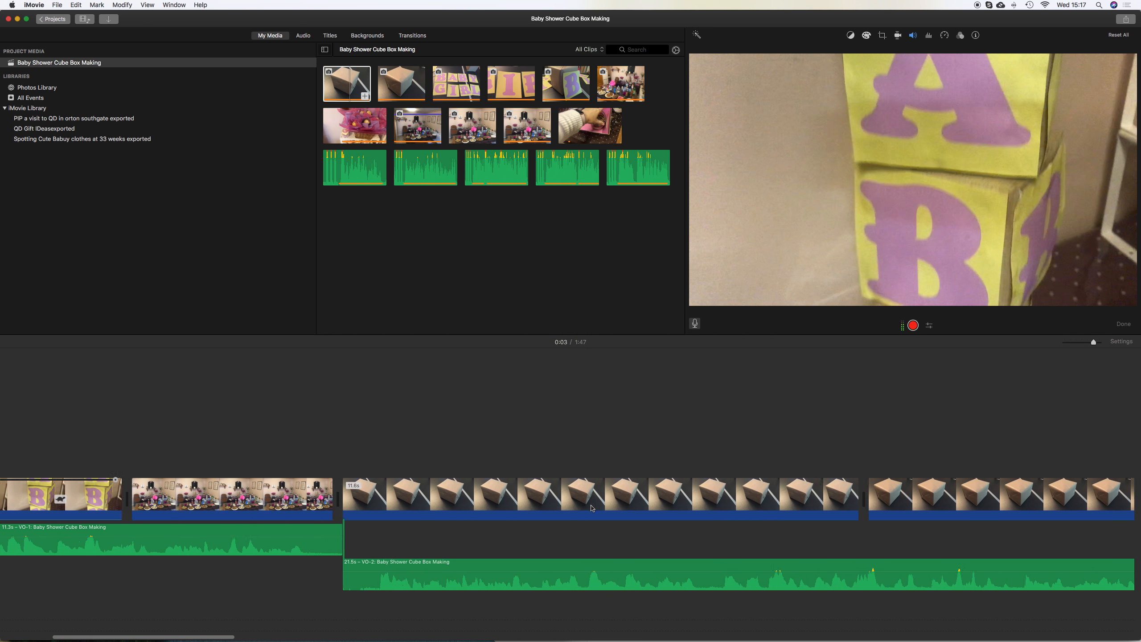
pyautogui.hscroll(15, 592, 508)
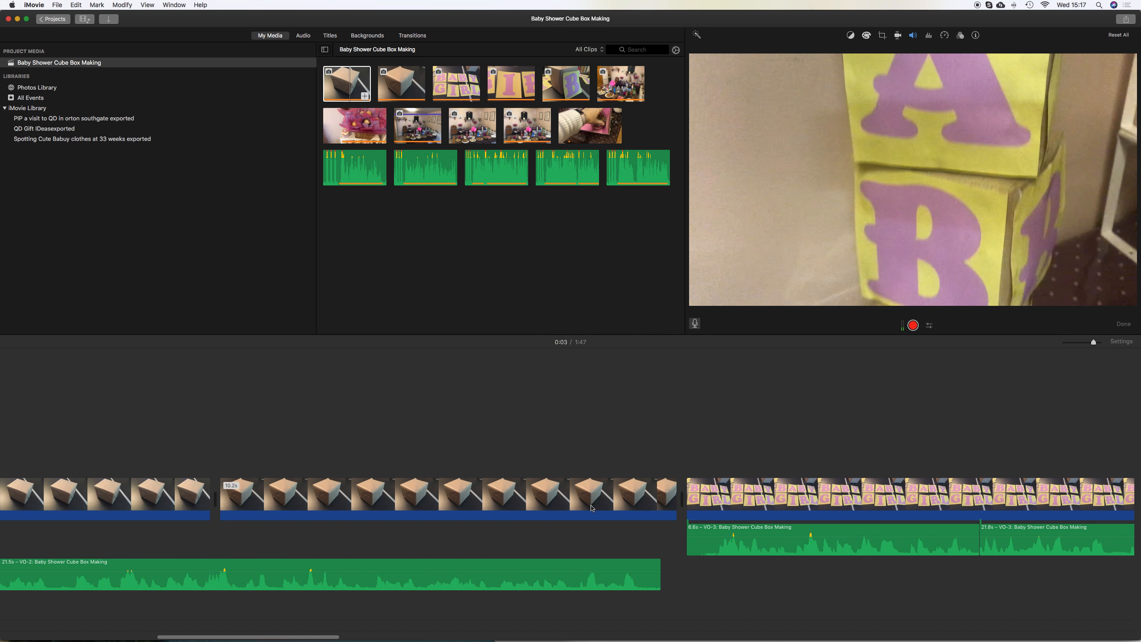
pyautogui.hscroll(15, 592, 508)
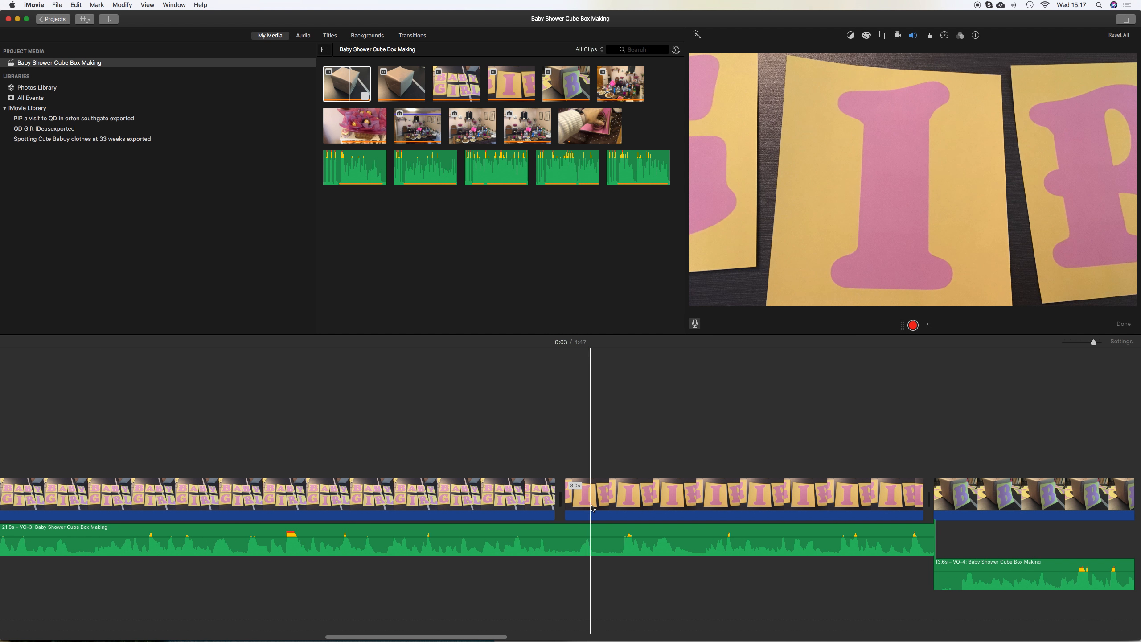
pyautogui.hscroll(8, 592, 508)
pyautogui.hscroll(15, 592, 507)
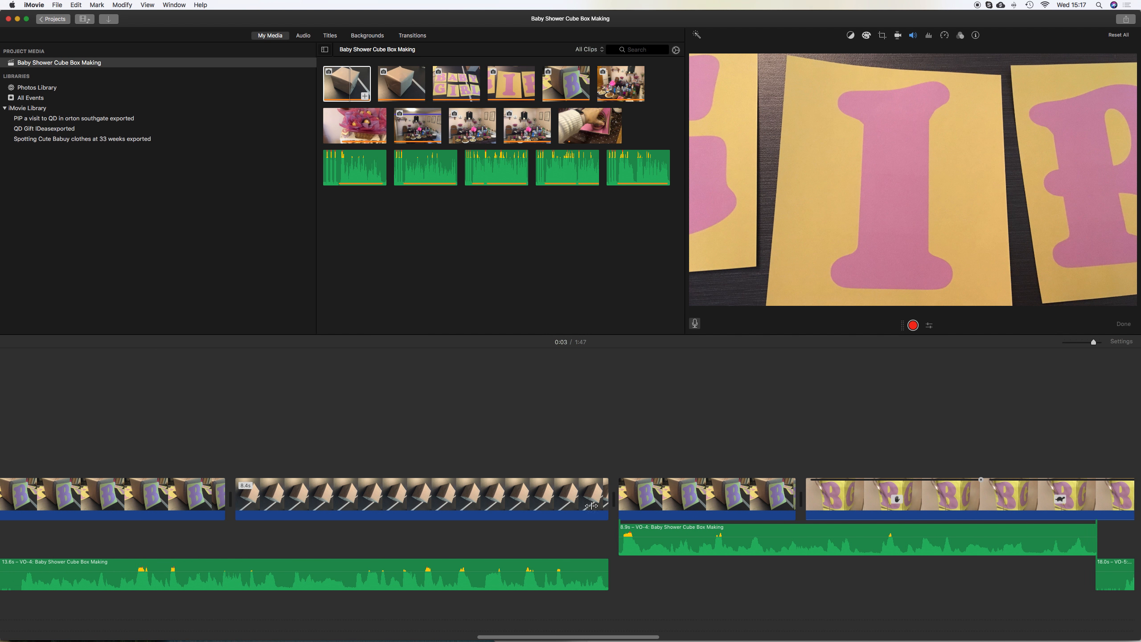
pyautogui.hscroll(5, 592, 508)
pyautogui.press('space')
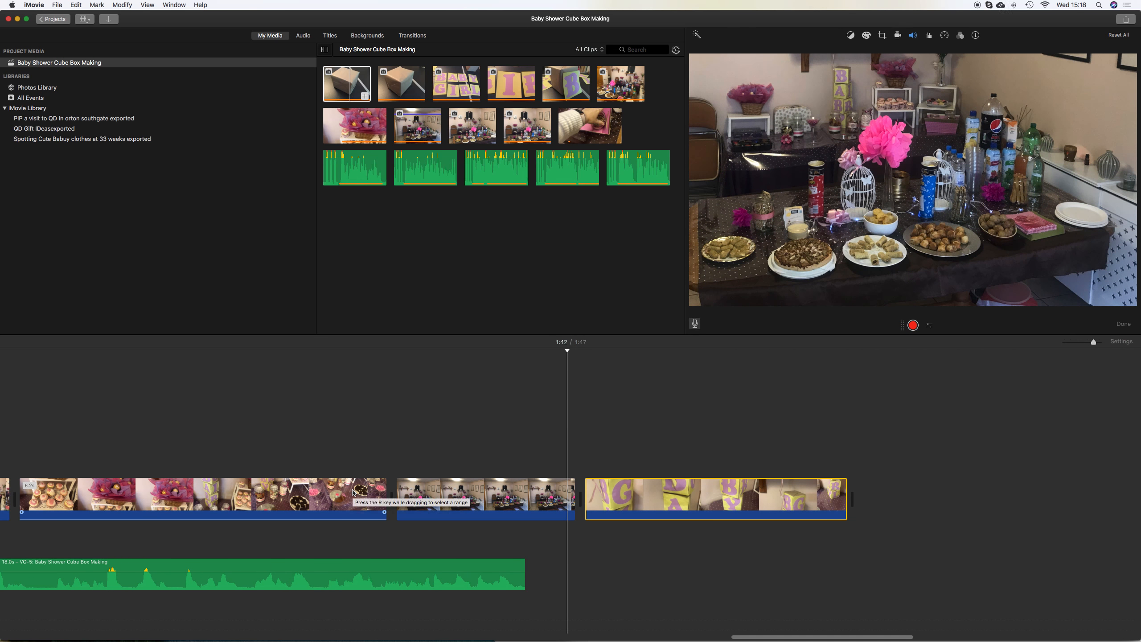
pyautogui.press('space')
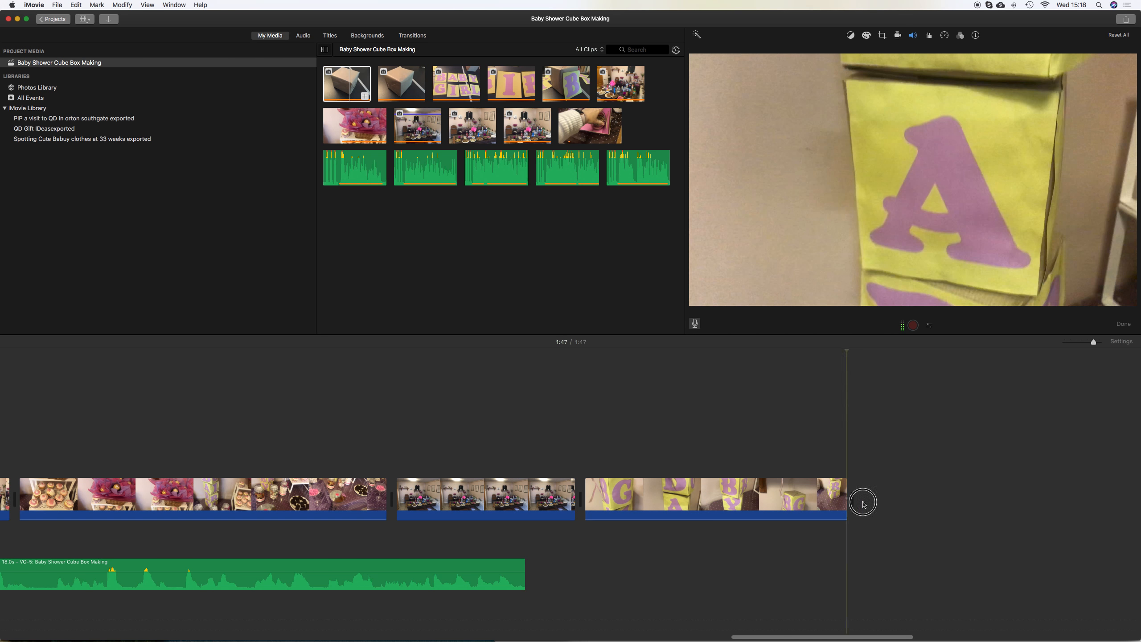
pyautogui.click(860, 502)
pyautogui.click(431, 188)
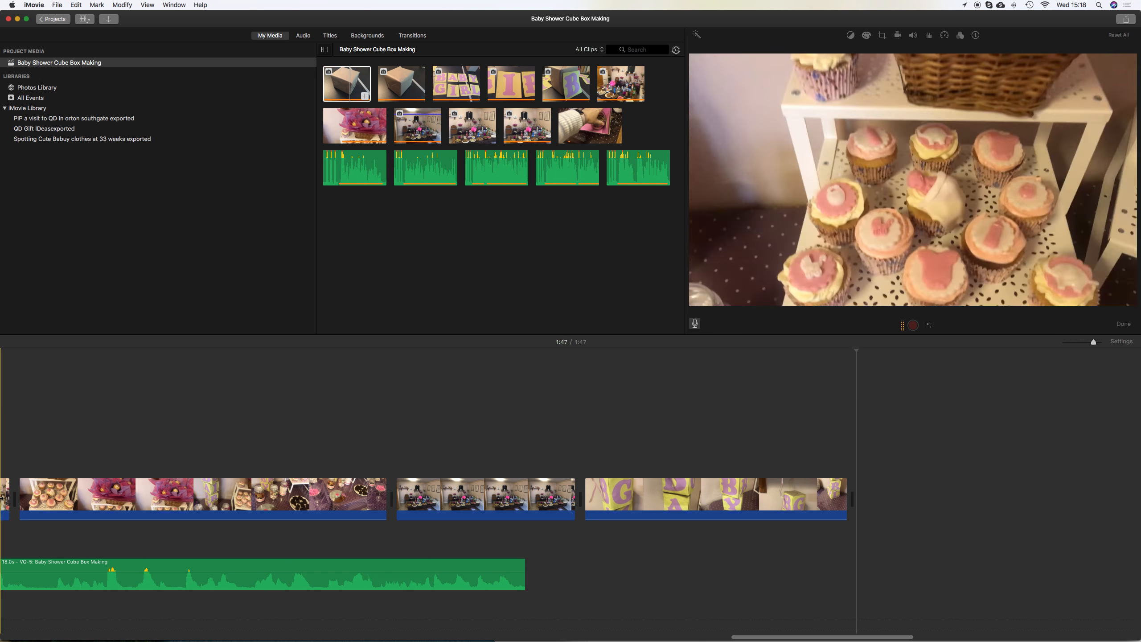
pyautogui.hscroll(-5, 22, 493)
pyautogui.hscroll(15, 504, 456)
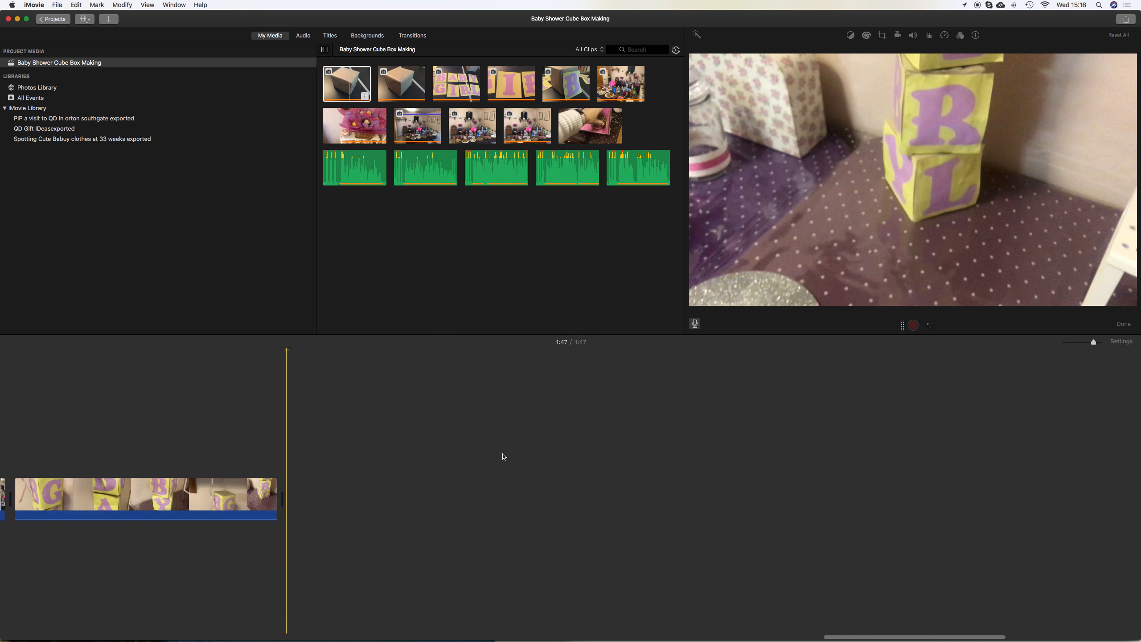
pyautogui.hscroll(-5, 502, 459)
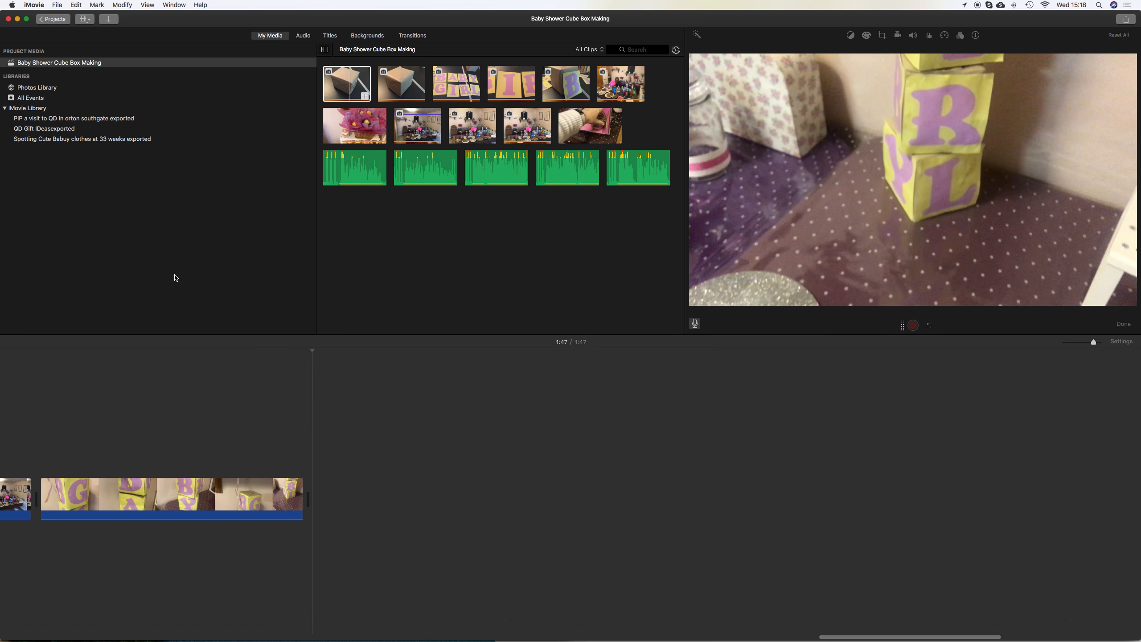
# Open the 'How to make a Reindeer Soap Facecloth Giftexported' project and copy its two Feed Your Soul end-card clips
pyautogui.click(63, 18)
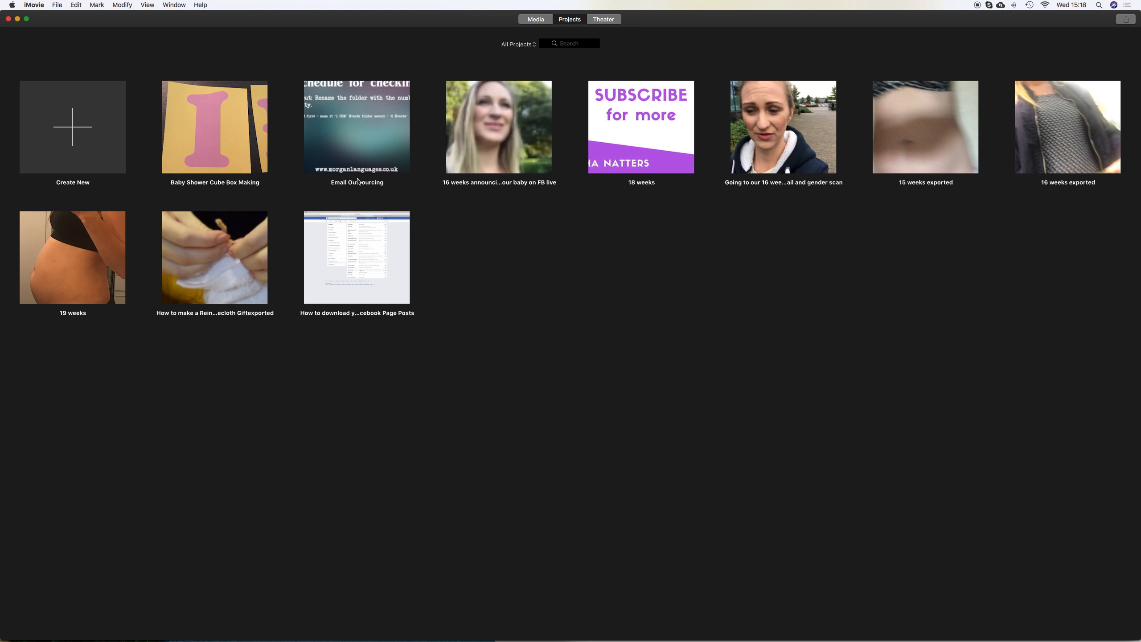
pyautogui.click(204, 271)
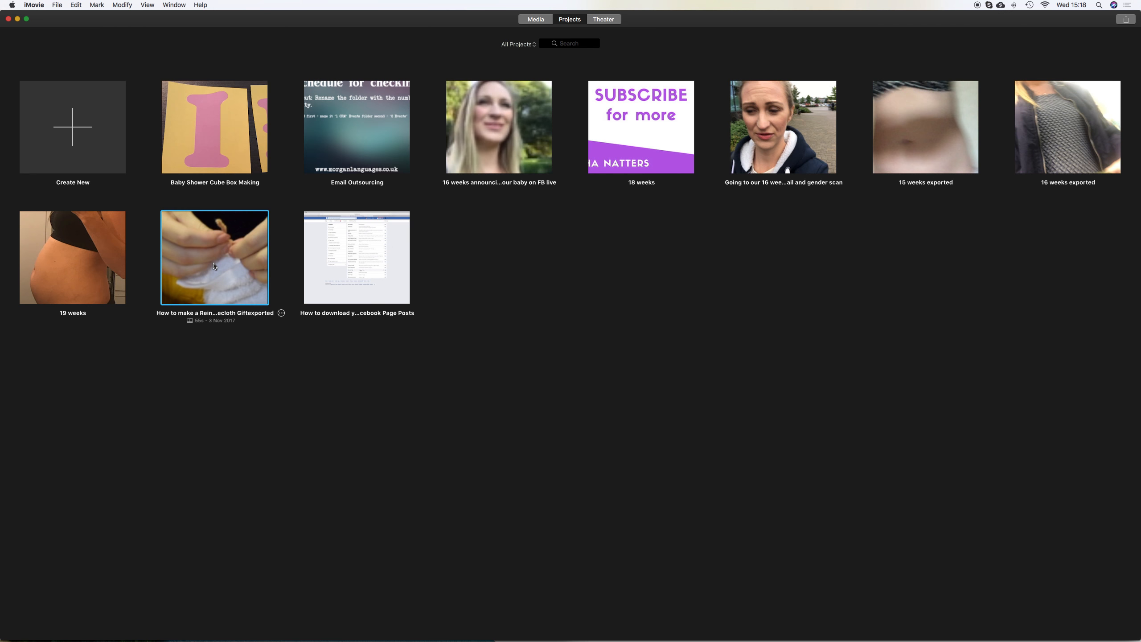
pyautogui.doubleClick(214, 266)
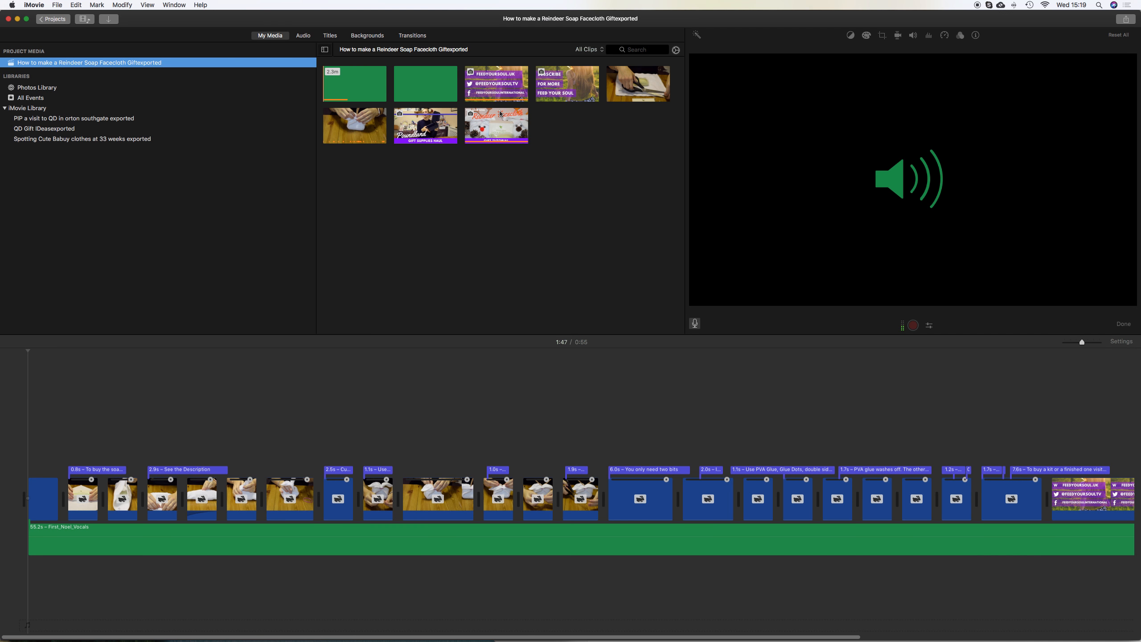
pyautogui.click(502, 86)
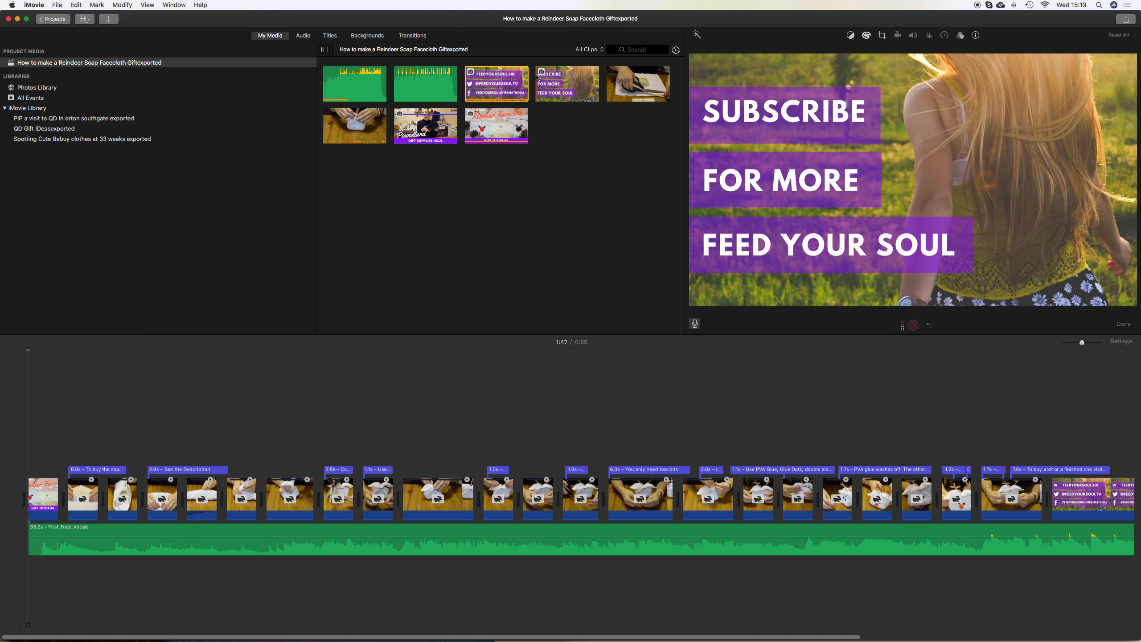
pyautogui.click(552, 85)
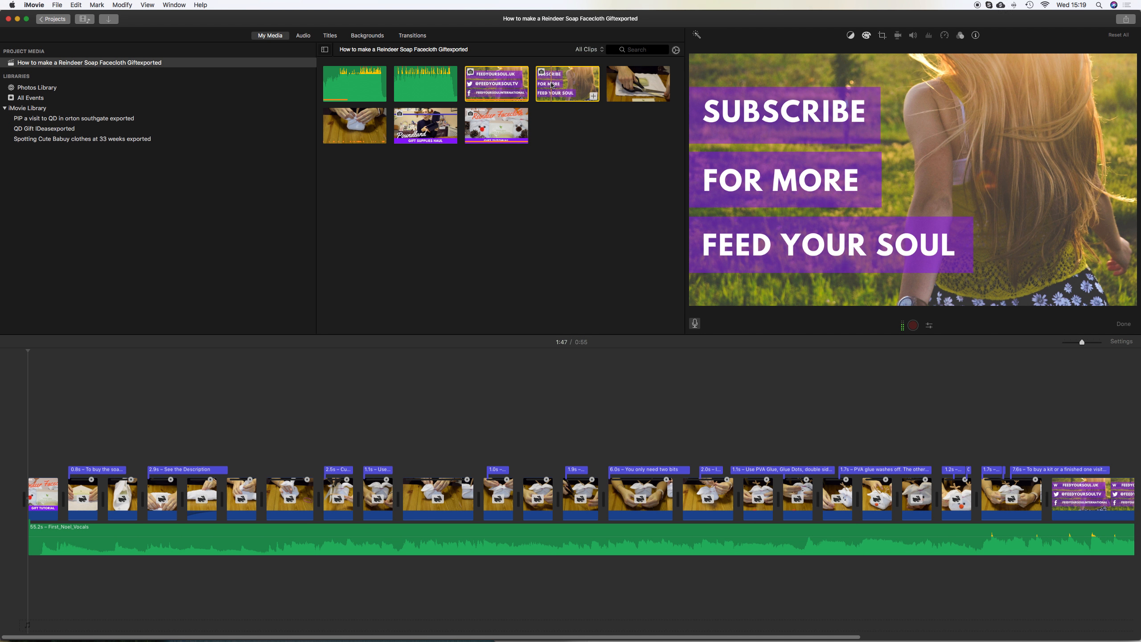
# Reopen the Baby Shower Cube Box Making project, paste the two end-card clips at the end of the timeline, and preview them
pyautogui.click(62, 21)
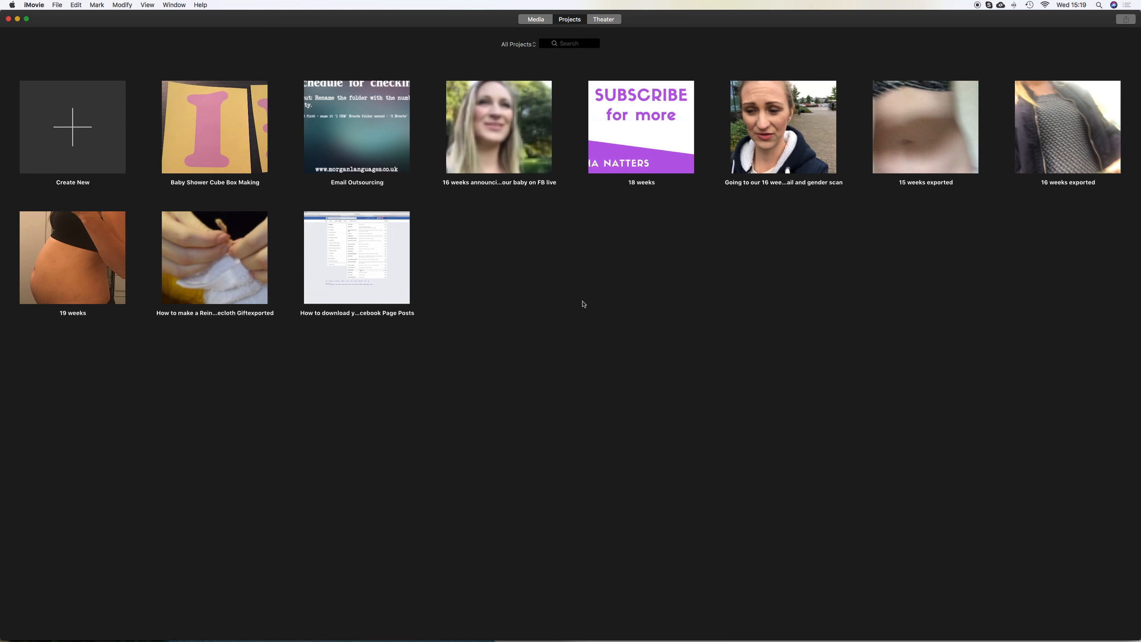
pyautogui.doubleClick(189, 150)
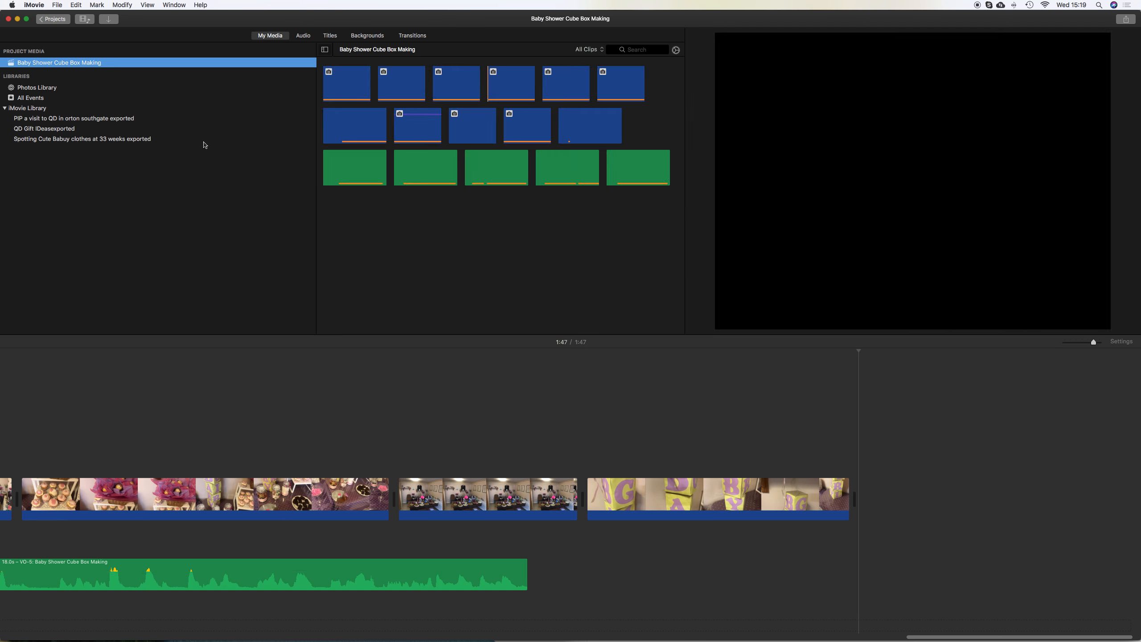
pyautogui.click(864, 486)
pyautogui.press('super+v')
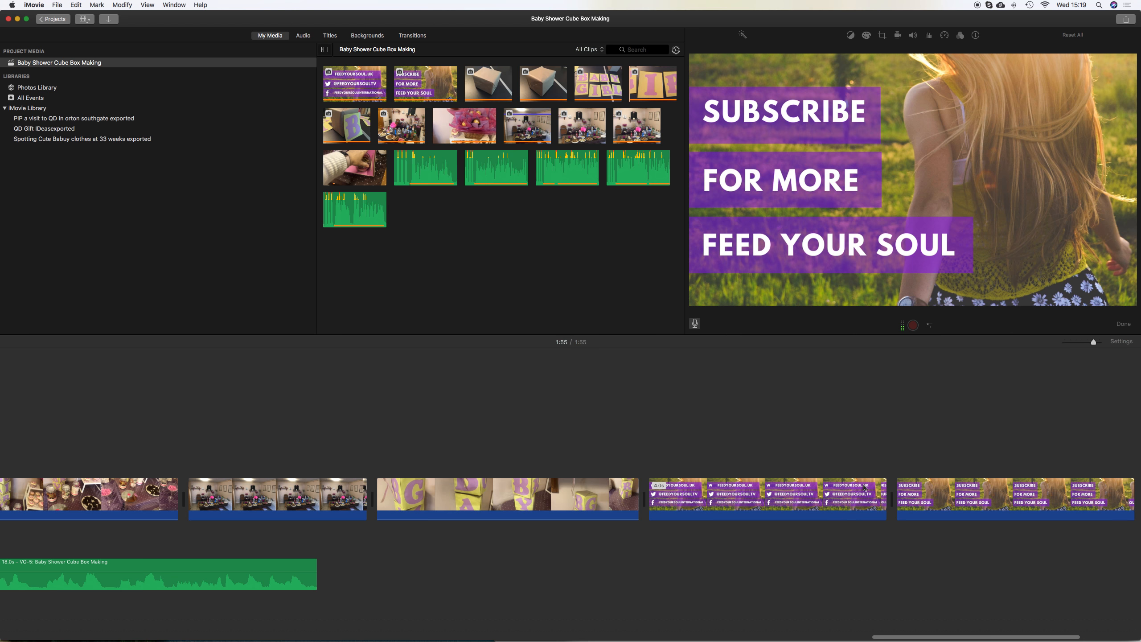
pyautogui.click(633, 451)
pyautogui.press('space')
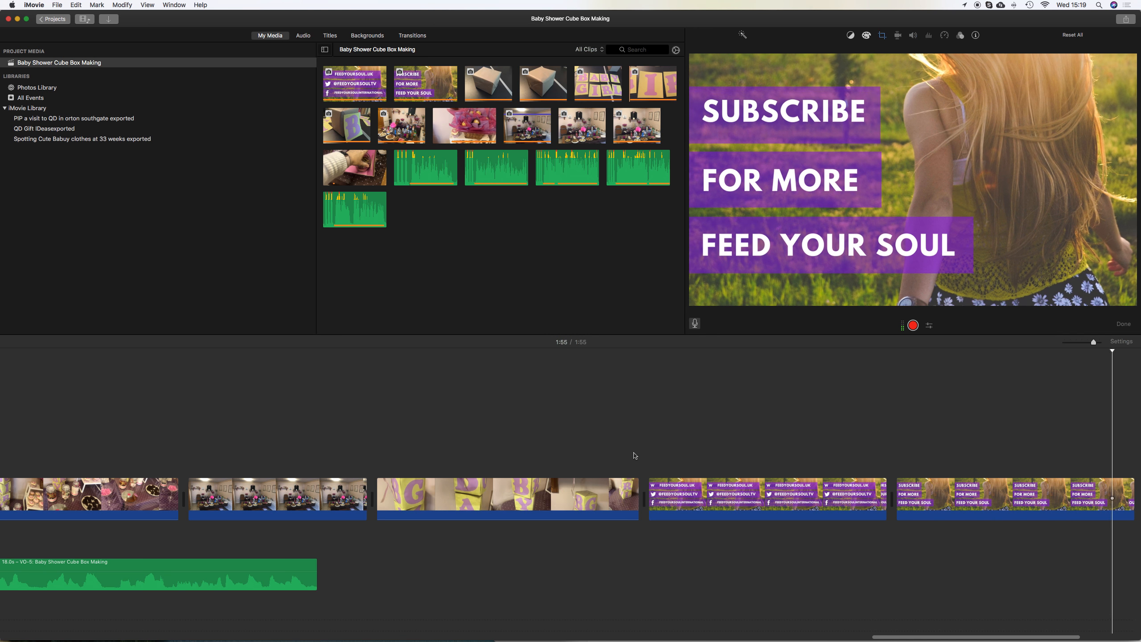
# Start sharing the project as a file and set its title to 'Baby Shower Cube Box Making FYS No music'
pyautogui.click(57, 5)
pyautogui.moveTo(76, 133)
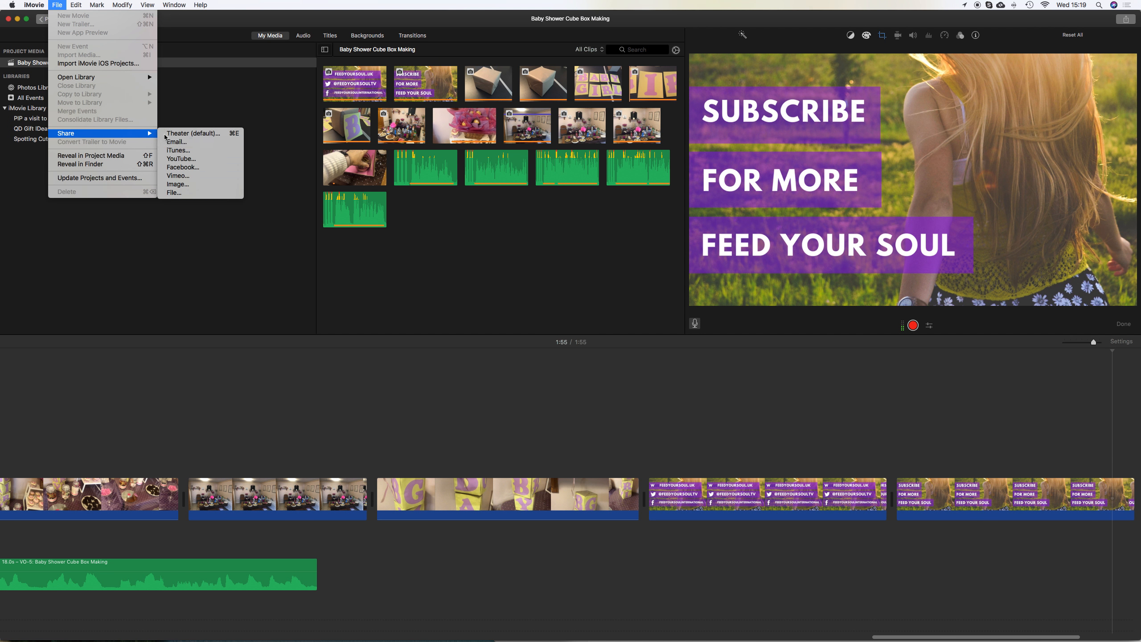
pyautogui.click(197, 194)
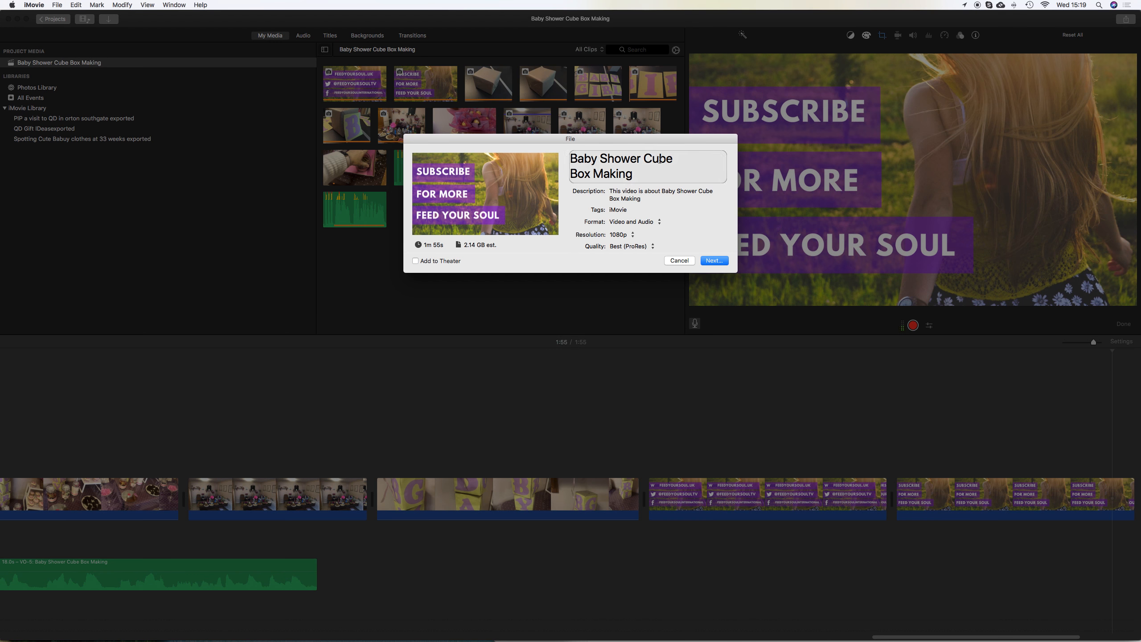
pyautogui.click(637, 180)
pyautogui.write('FYS')
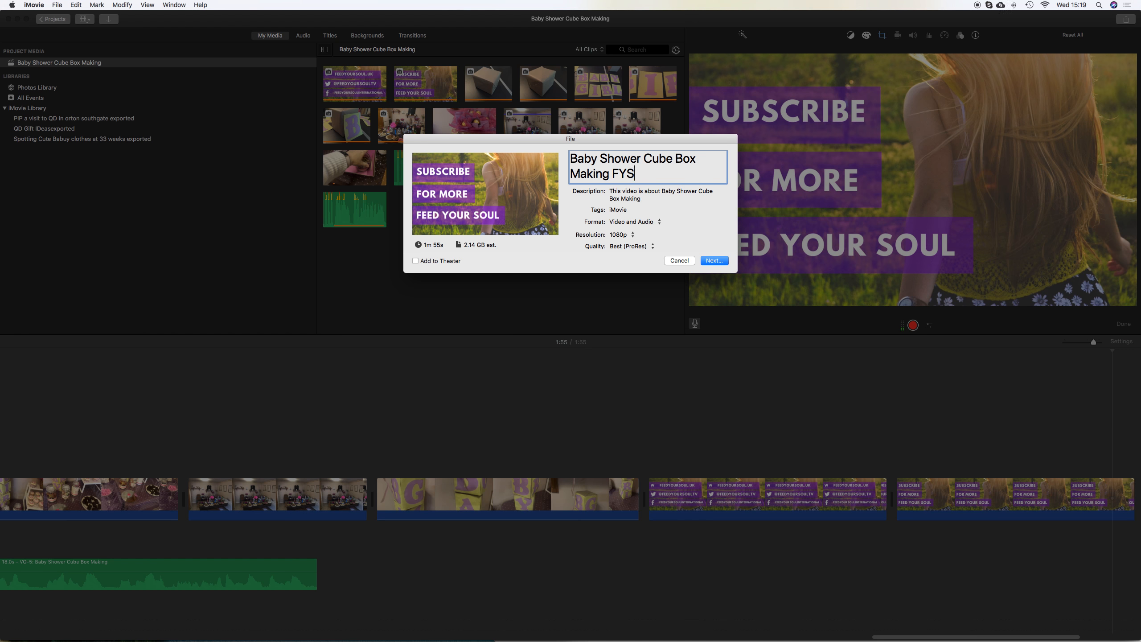
pyautogui.write(' No music')
# Check the export's tags, description, format, resolution and quality options, keeping Best (ProRes) quality
pyautogui.click(629, 208)
pyautogui.click(618, 209)
pyautogui.moveTo(630, 210); pyautogui.dragTo(587, 205)
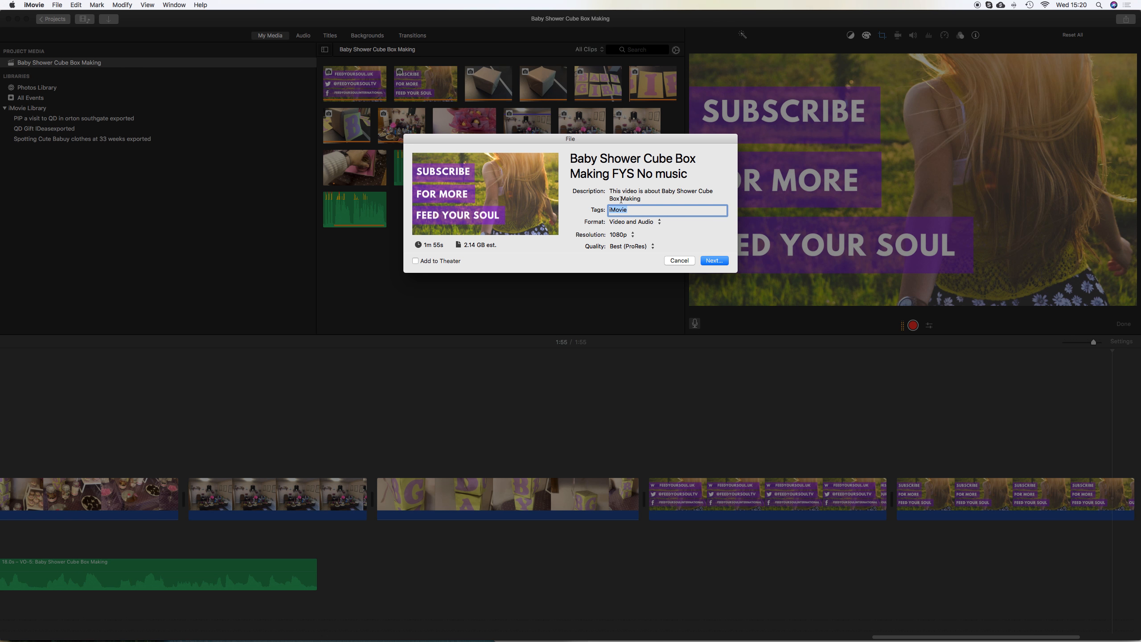
pyautogui.click(638, 198)
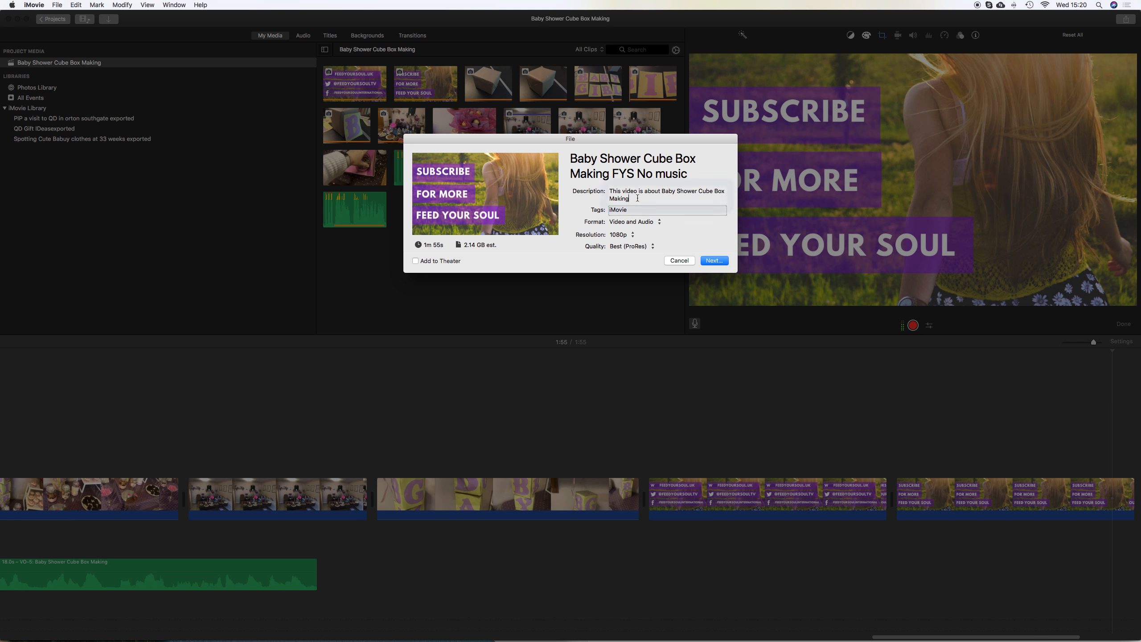
pyautogui.click(648, 222)
pyautogui.click(645, 223)
pyautogui.click(627, 235)
pyautogui.click(628, 236)
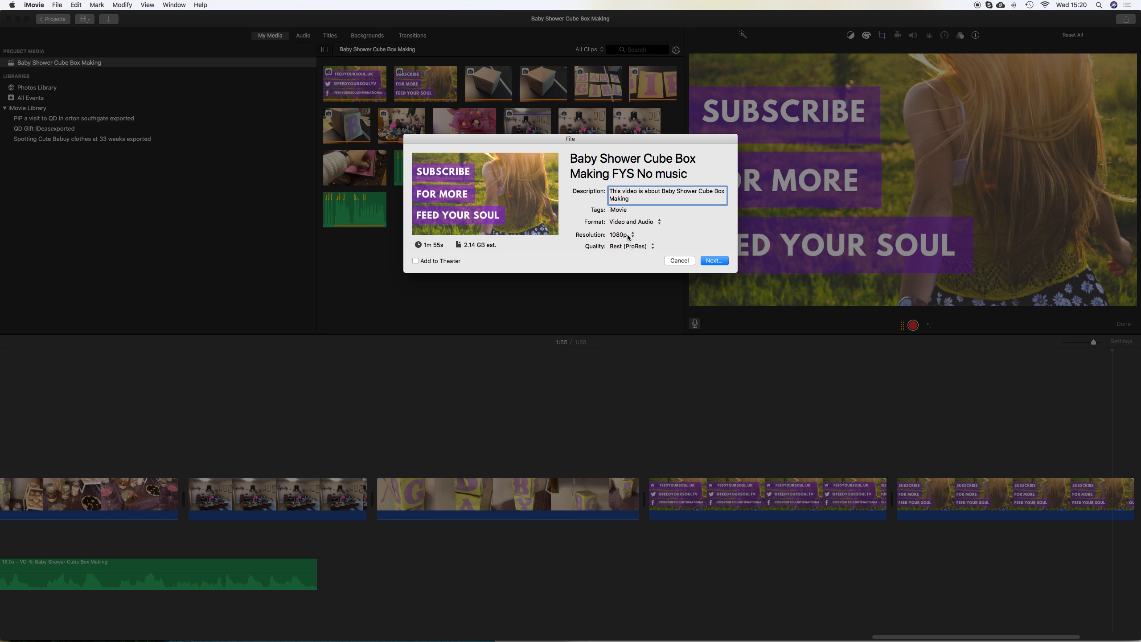
pyautogui.click(633, 249)
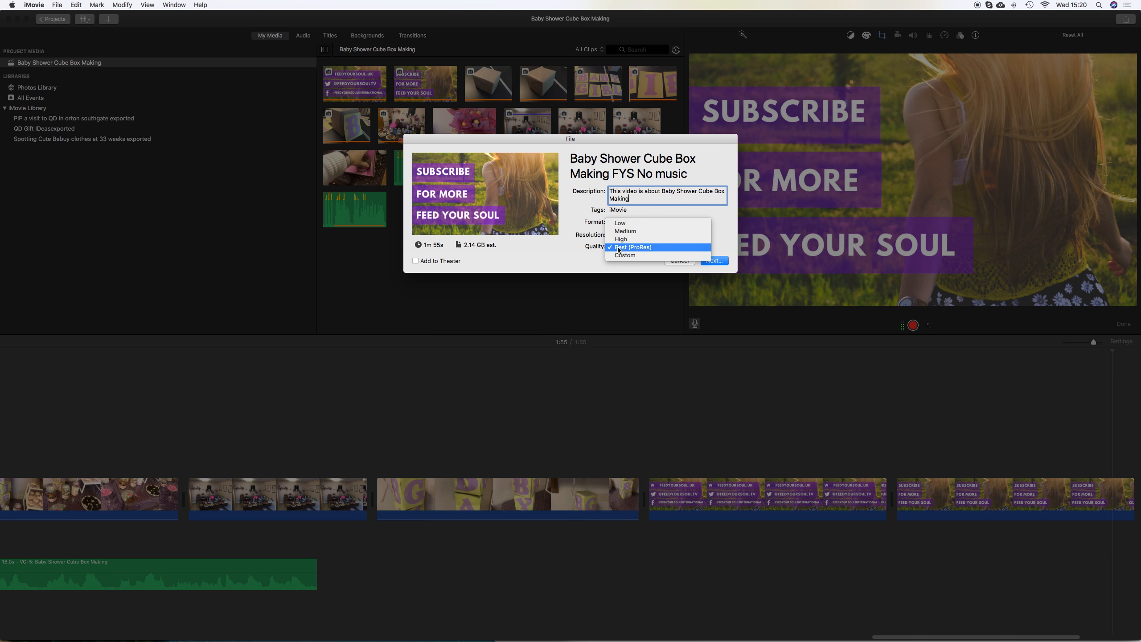
pyautogui.click(622, 248)
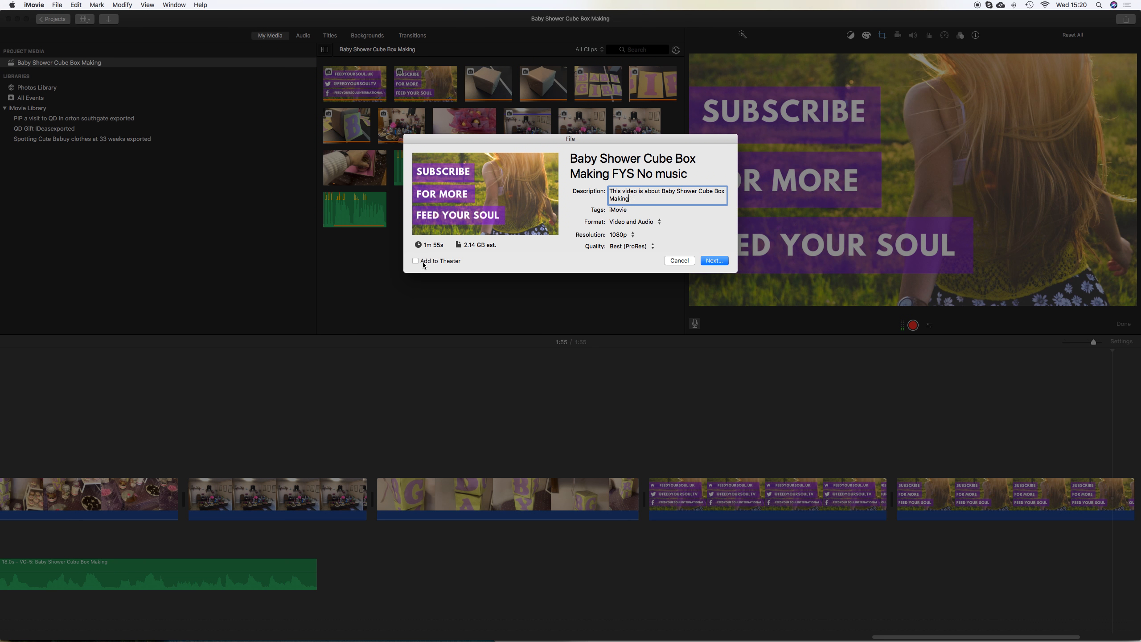
# Continue the export, save the movie file in the Documents folder, and open the export progress indicator
pyautogui.click(721, 260)
pyautogui.click(718, 261)
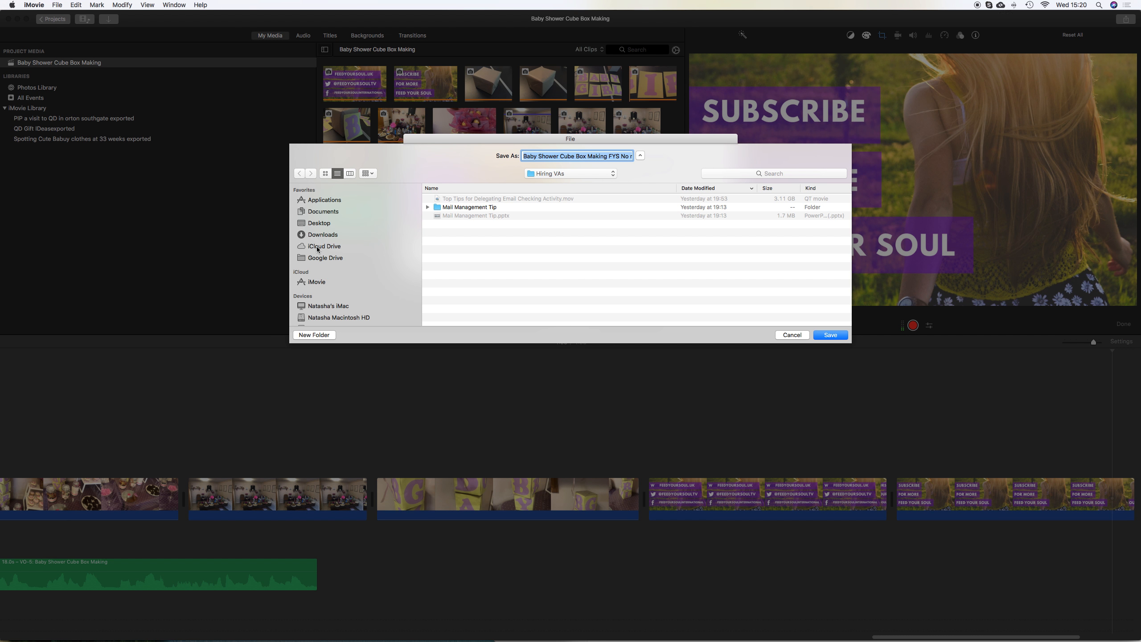
pyautogui.click(318, 259)
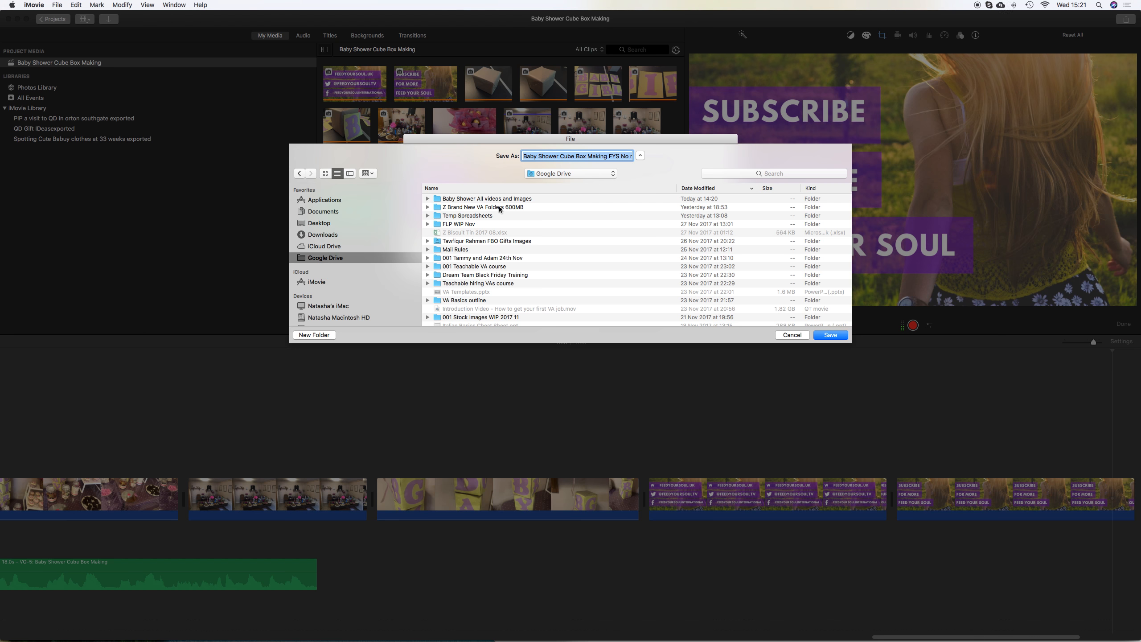
pyautogui.click(317, 212)
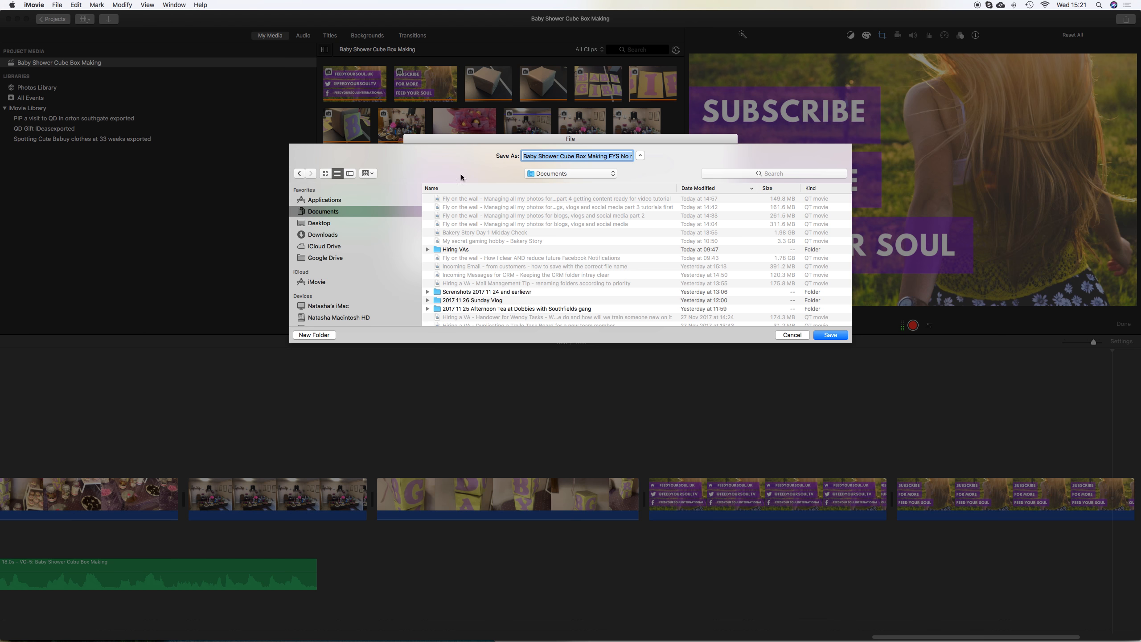
pyautogui.click(832, 334)
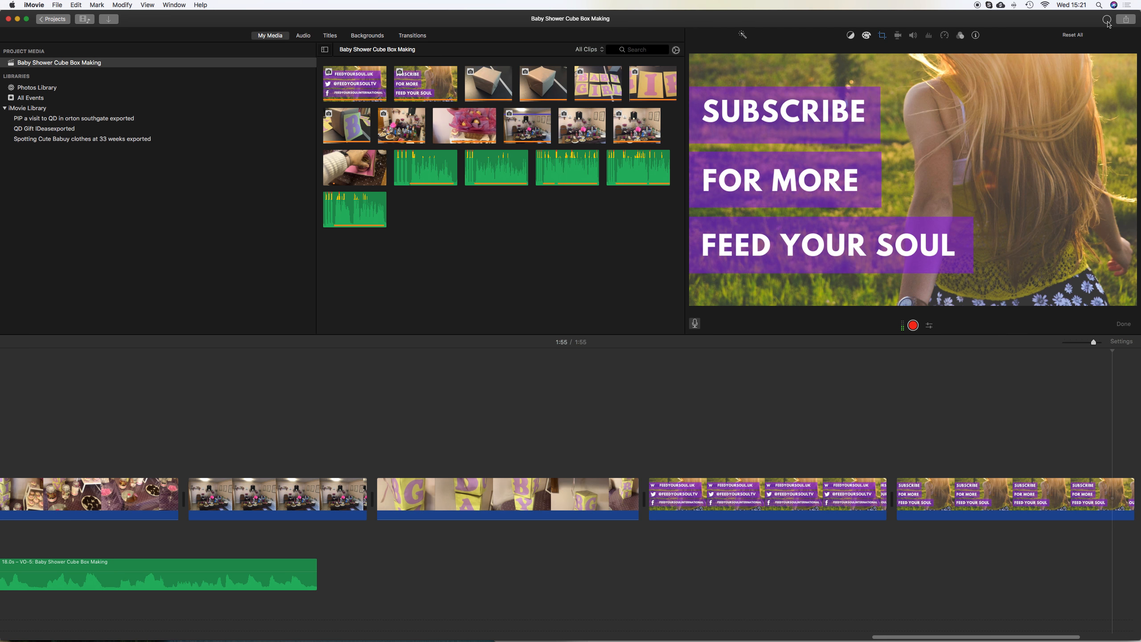
pyautogui.click(1107, 21)
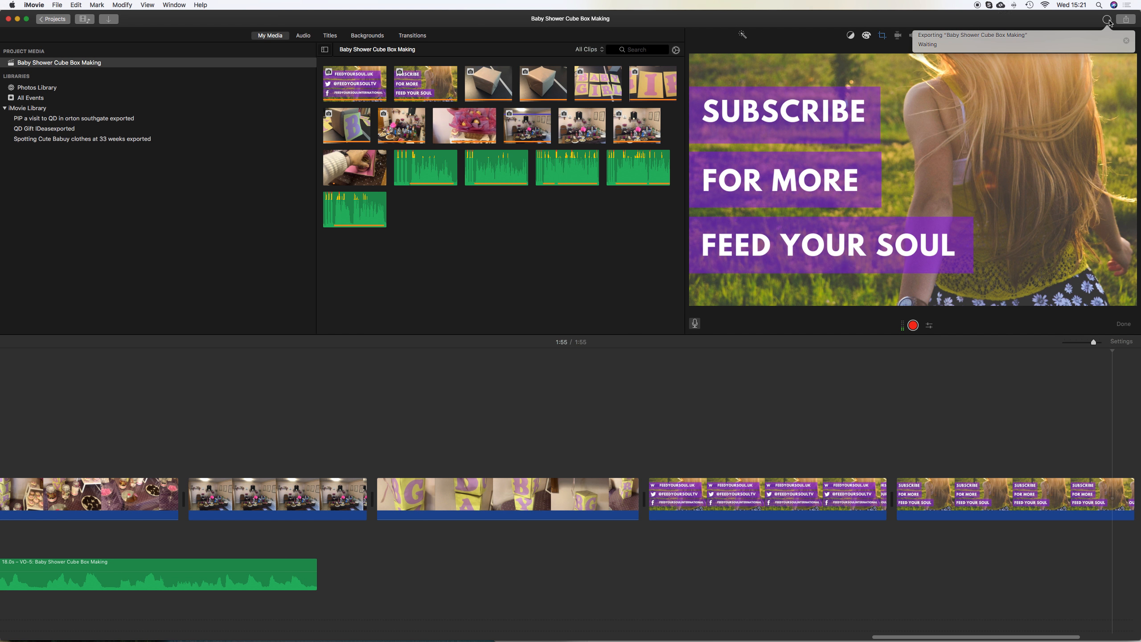